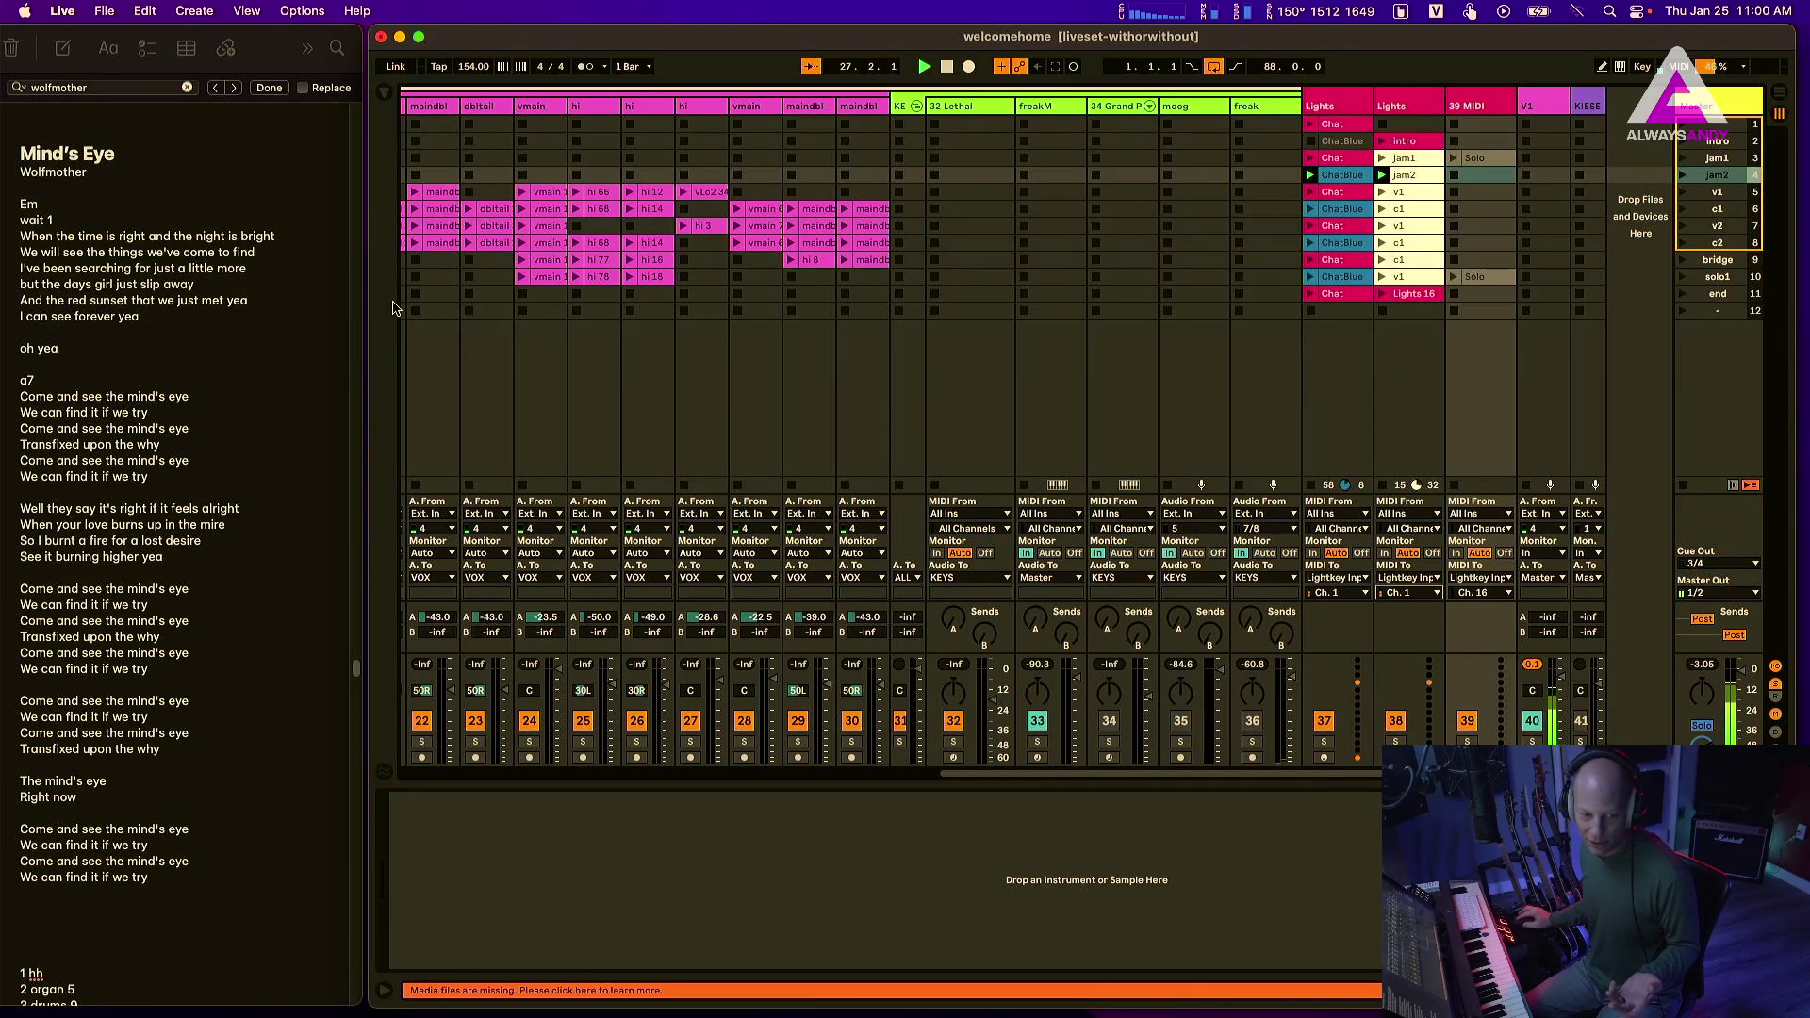
- Switch to Lightkey's HarpStudioMain show over Ableton Live, with ChatBlue active at full master level
{"action": "key", "text": "super+Tab"}
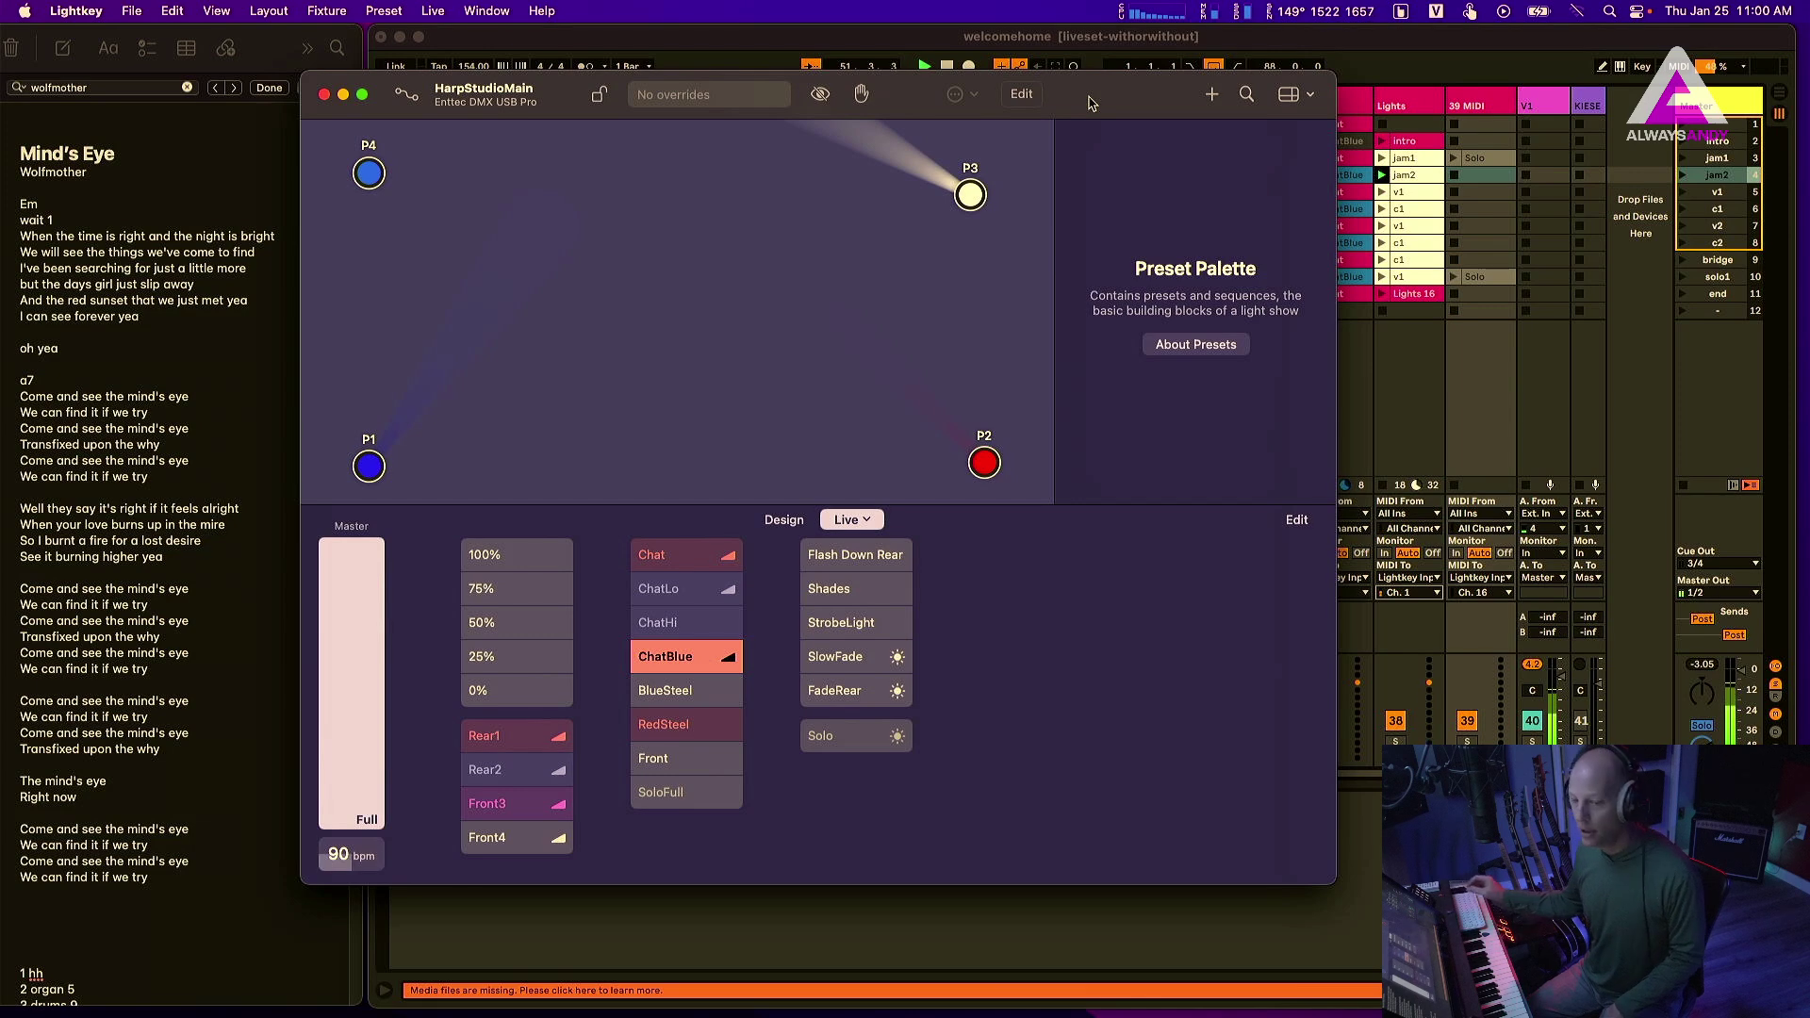
- Move Lightkey aside, toggle Design then Live mode, and open the Universe 1 fixture patch
{"action": "left_click_drag", "start_coordinate": [1078, 101], "coordinate": [1278, 144]}
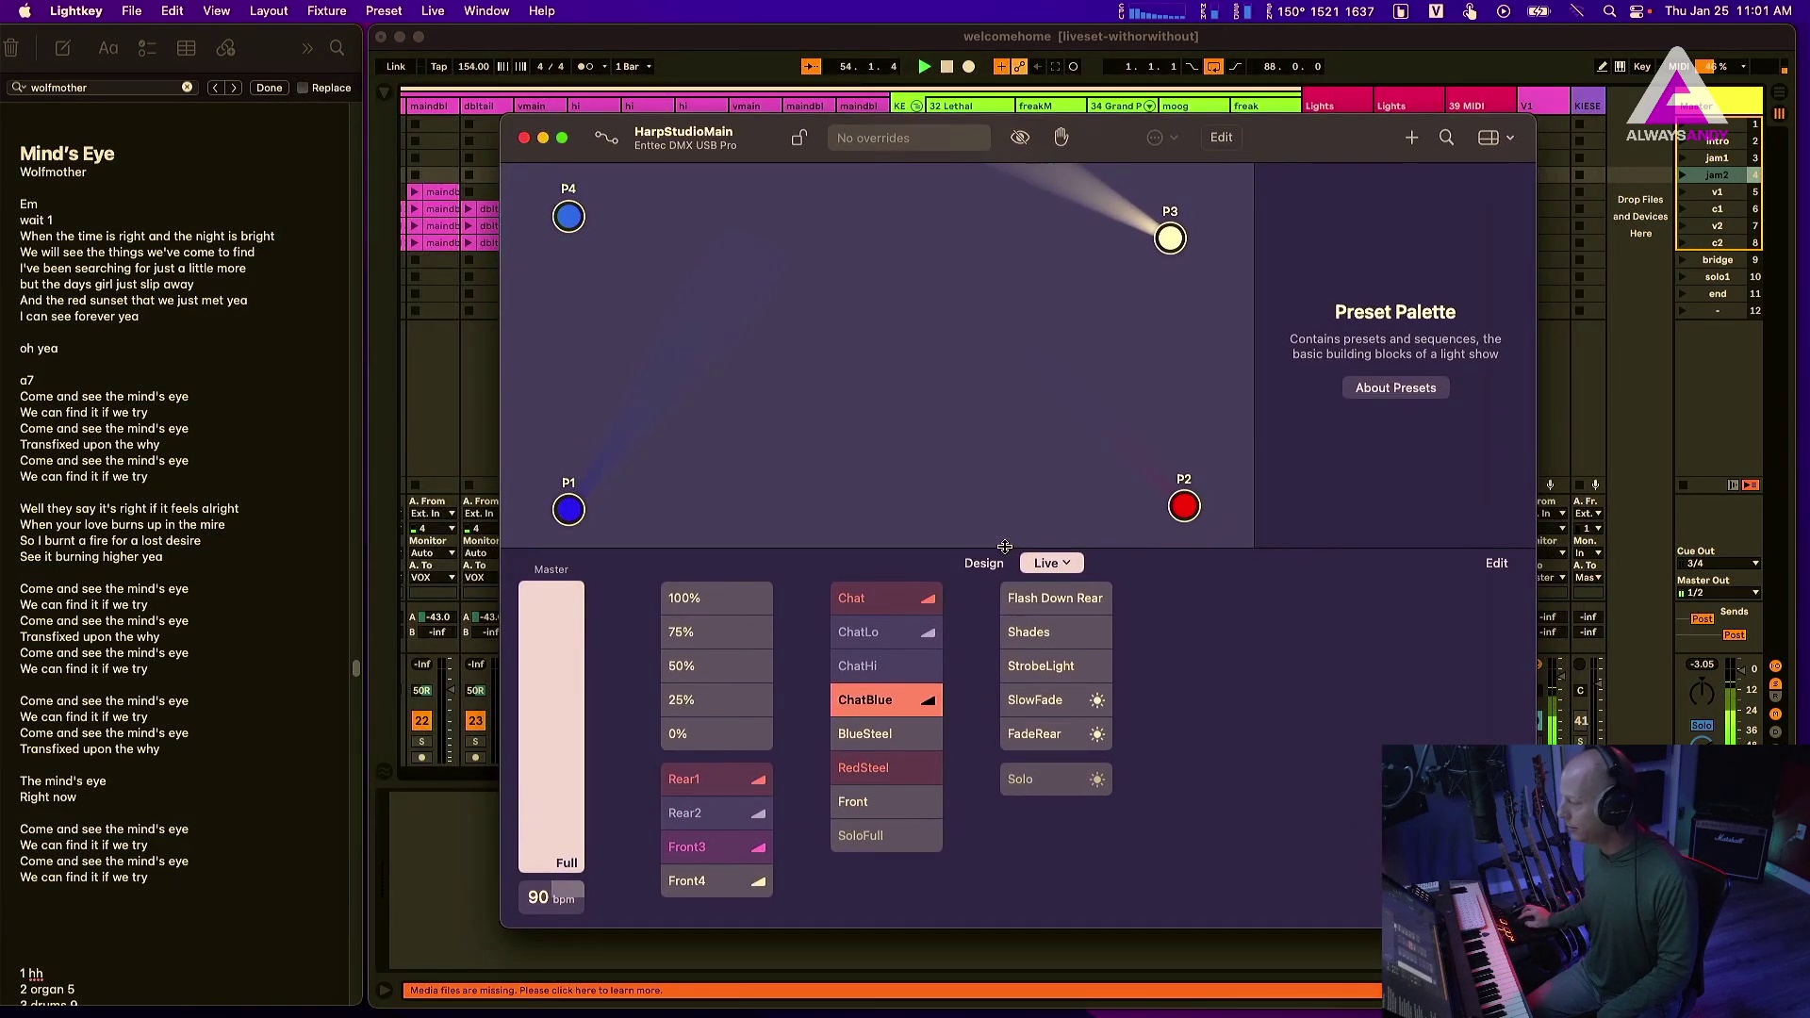
{"action": "left_click", "coordinate": [999, 562]}
{"action": "left_click", "coordinate": [1051, 567]}
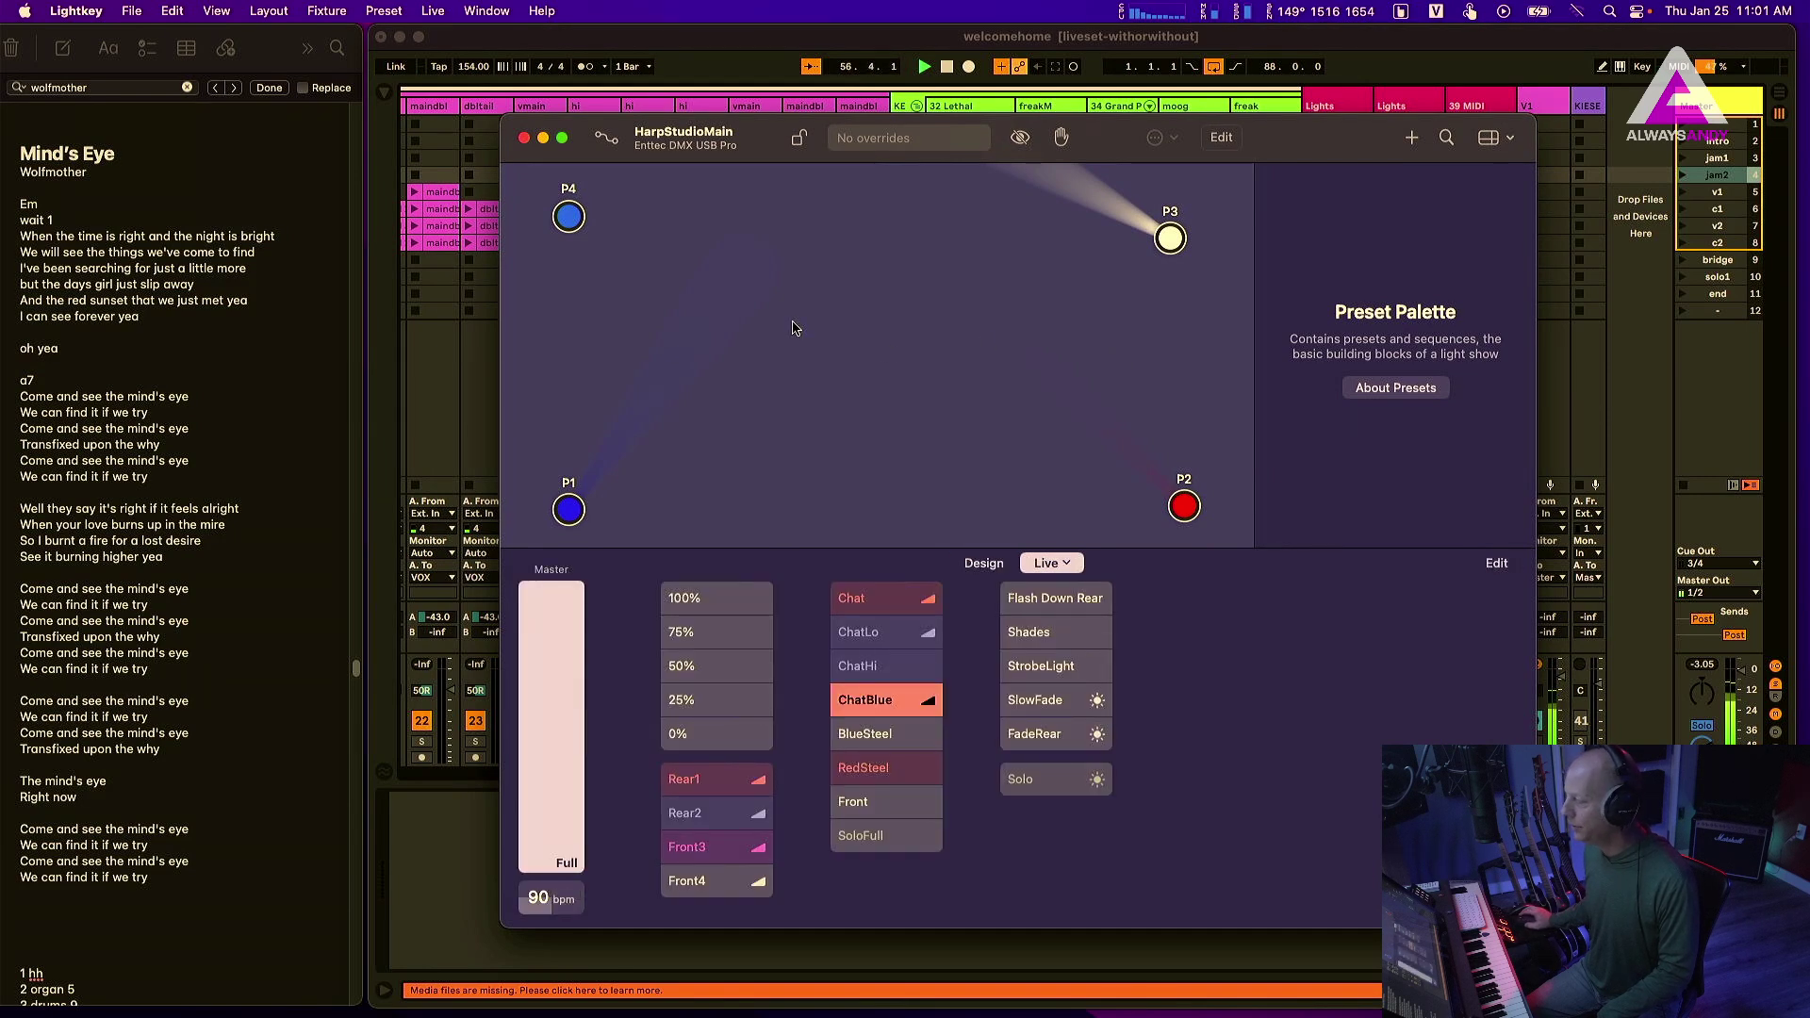
{"action": "left_click", "coordinate": [606, 138]}
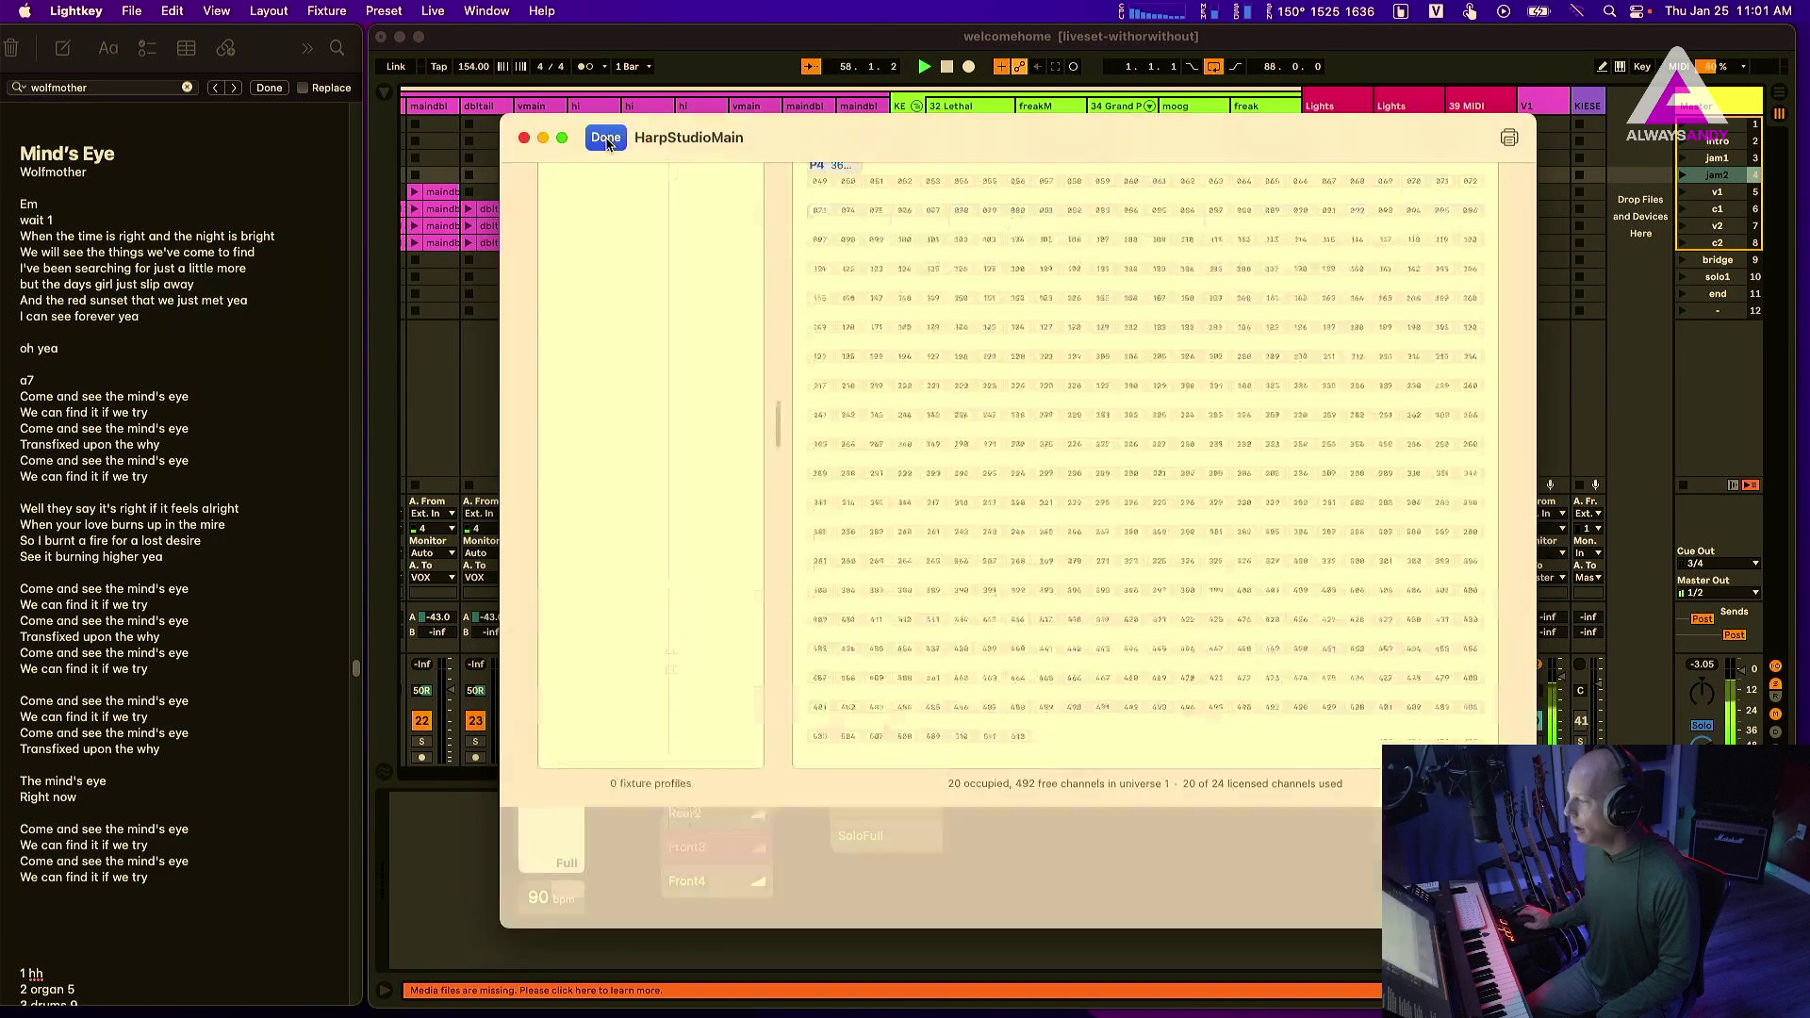
- Reposition and enlarge the Patch sheet to view Universe 1's whole channel grid
{"action": "left_click_drag", "start_coordinate": [850, 139], "coordinate": [667, 98]}
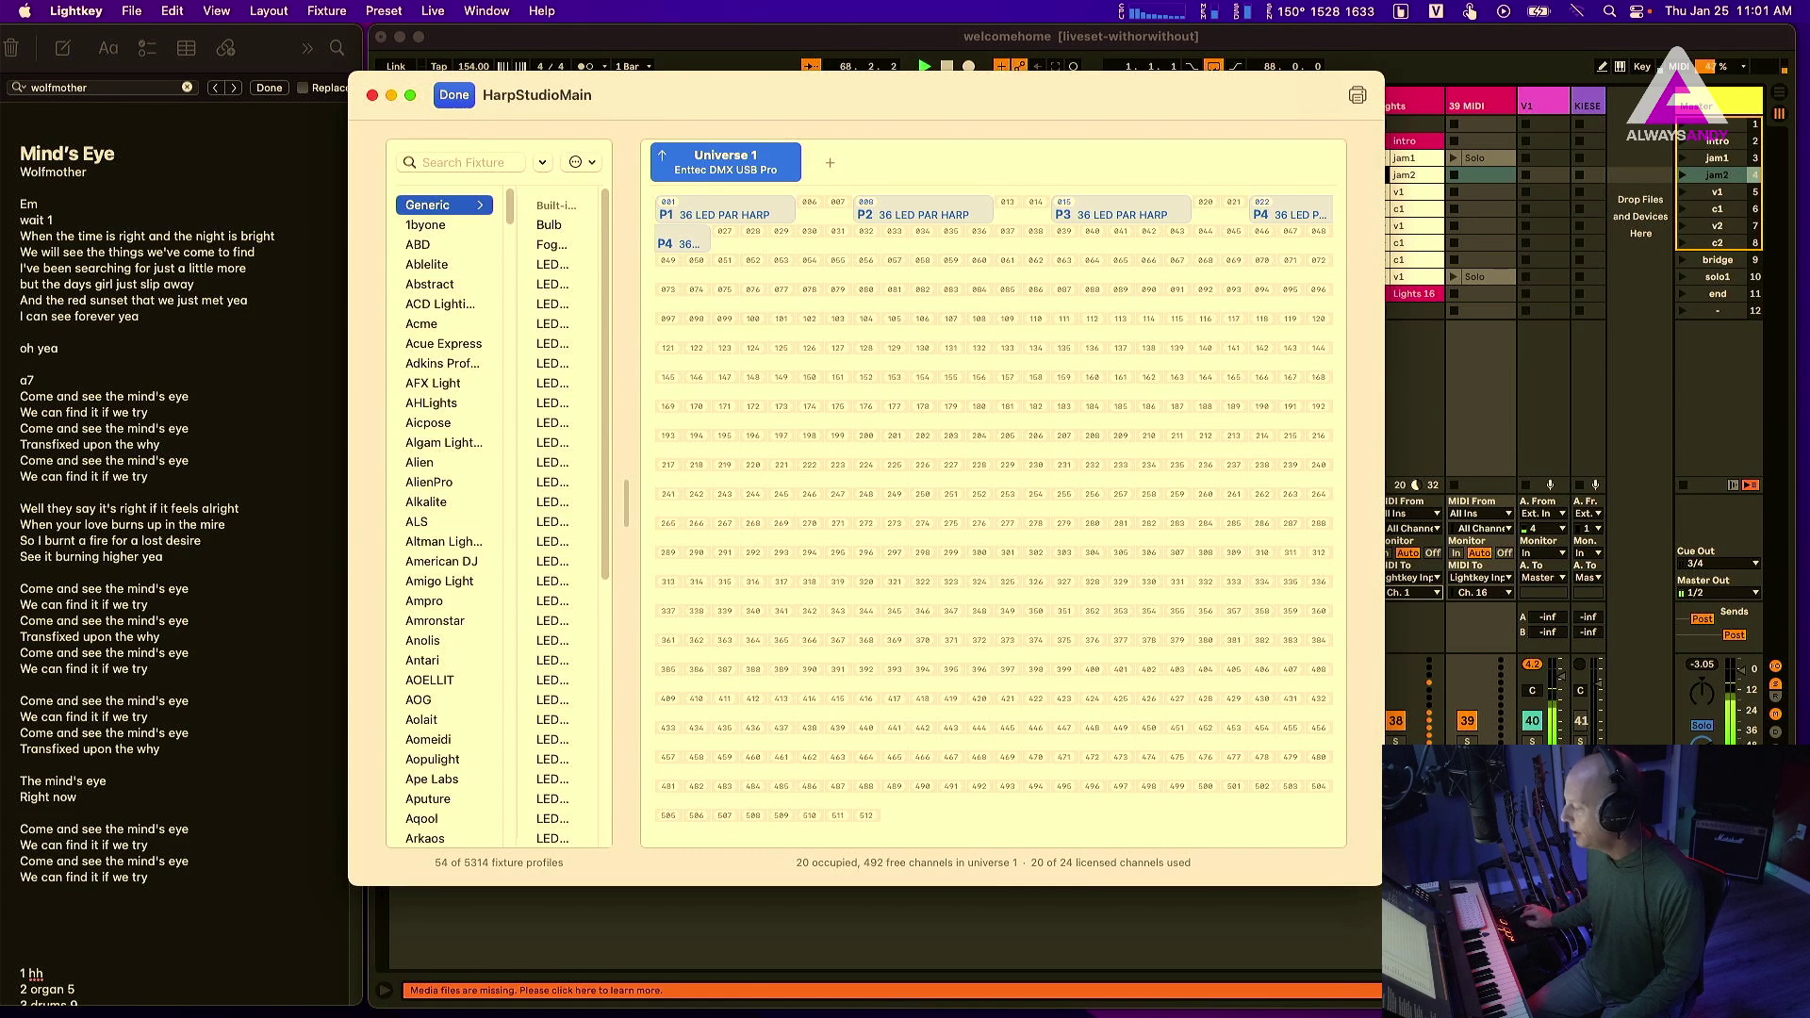
{"action": "left_click_drag", "start_coordinate": [1378, 886], "coordinate": [1640, 910]}
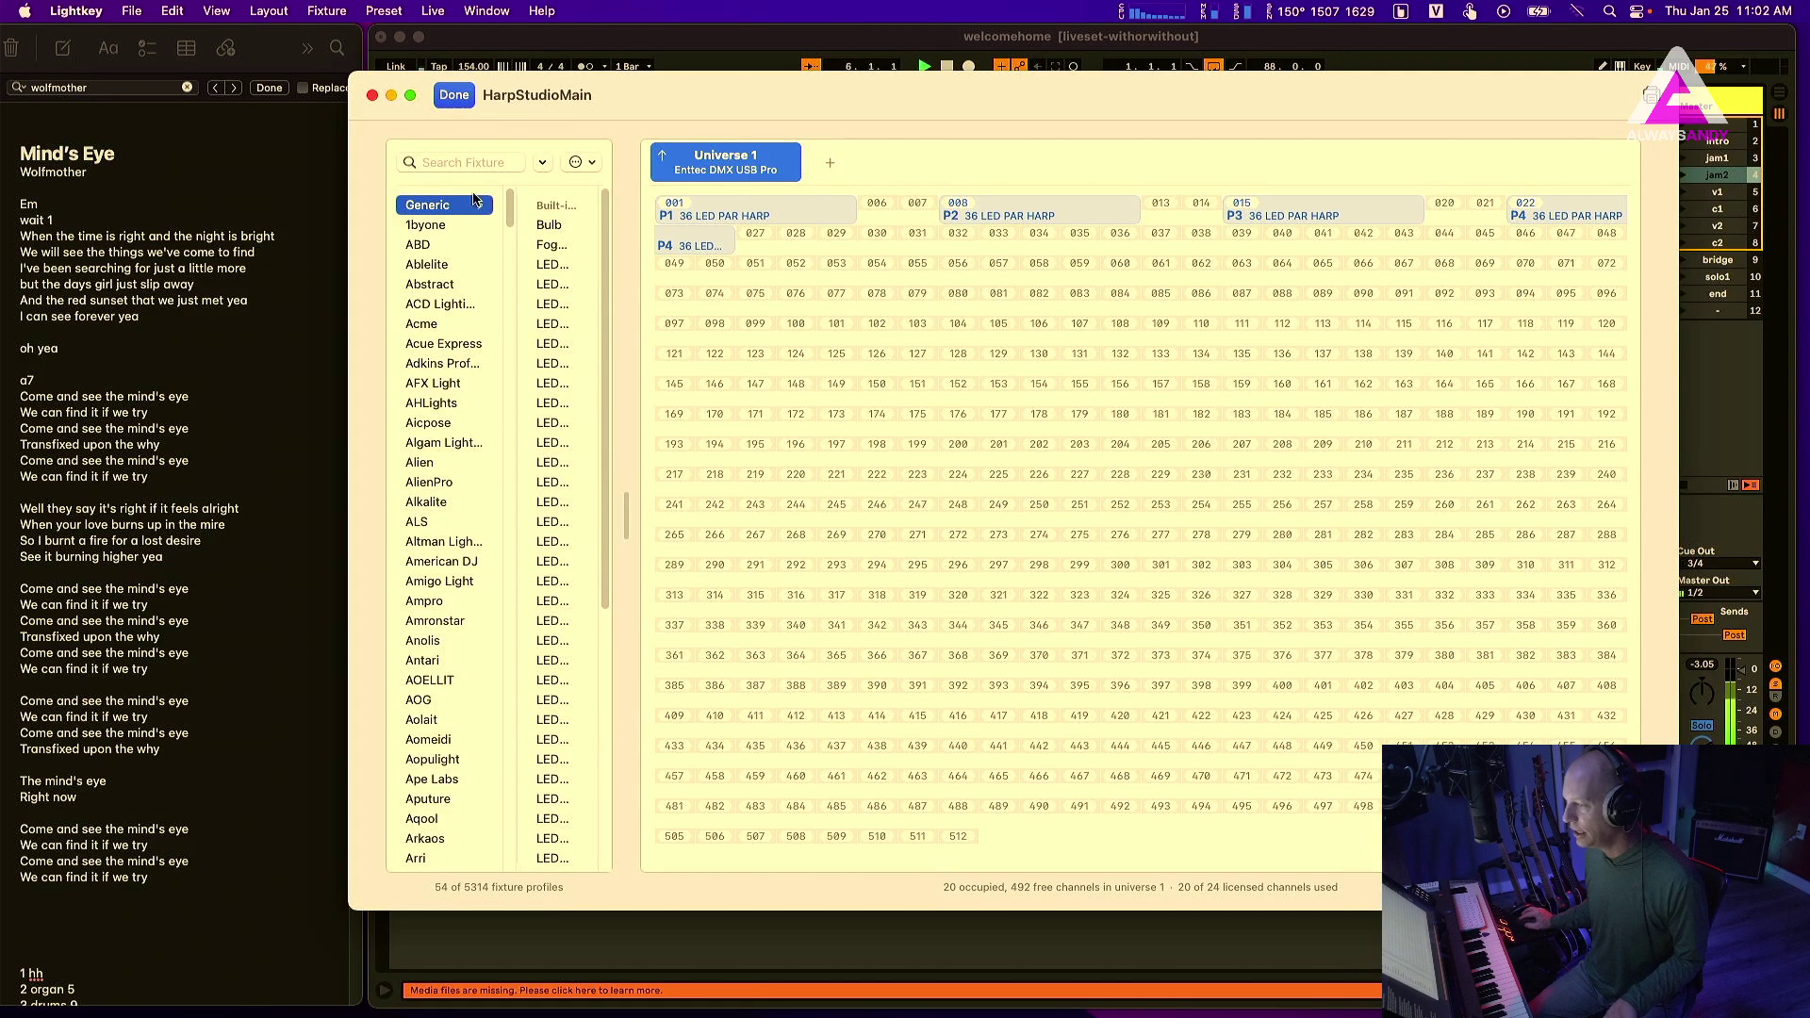
{"action": "scroll", "coordinate": [479, 256], "scroll_direction": "down", "scroll_amount": 10}
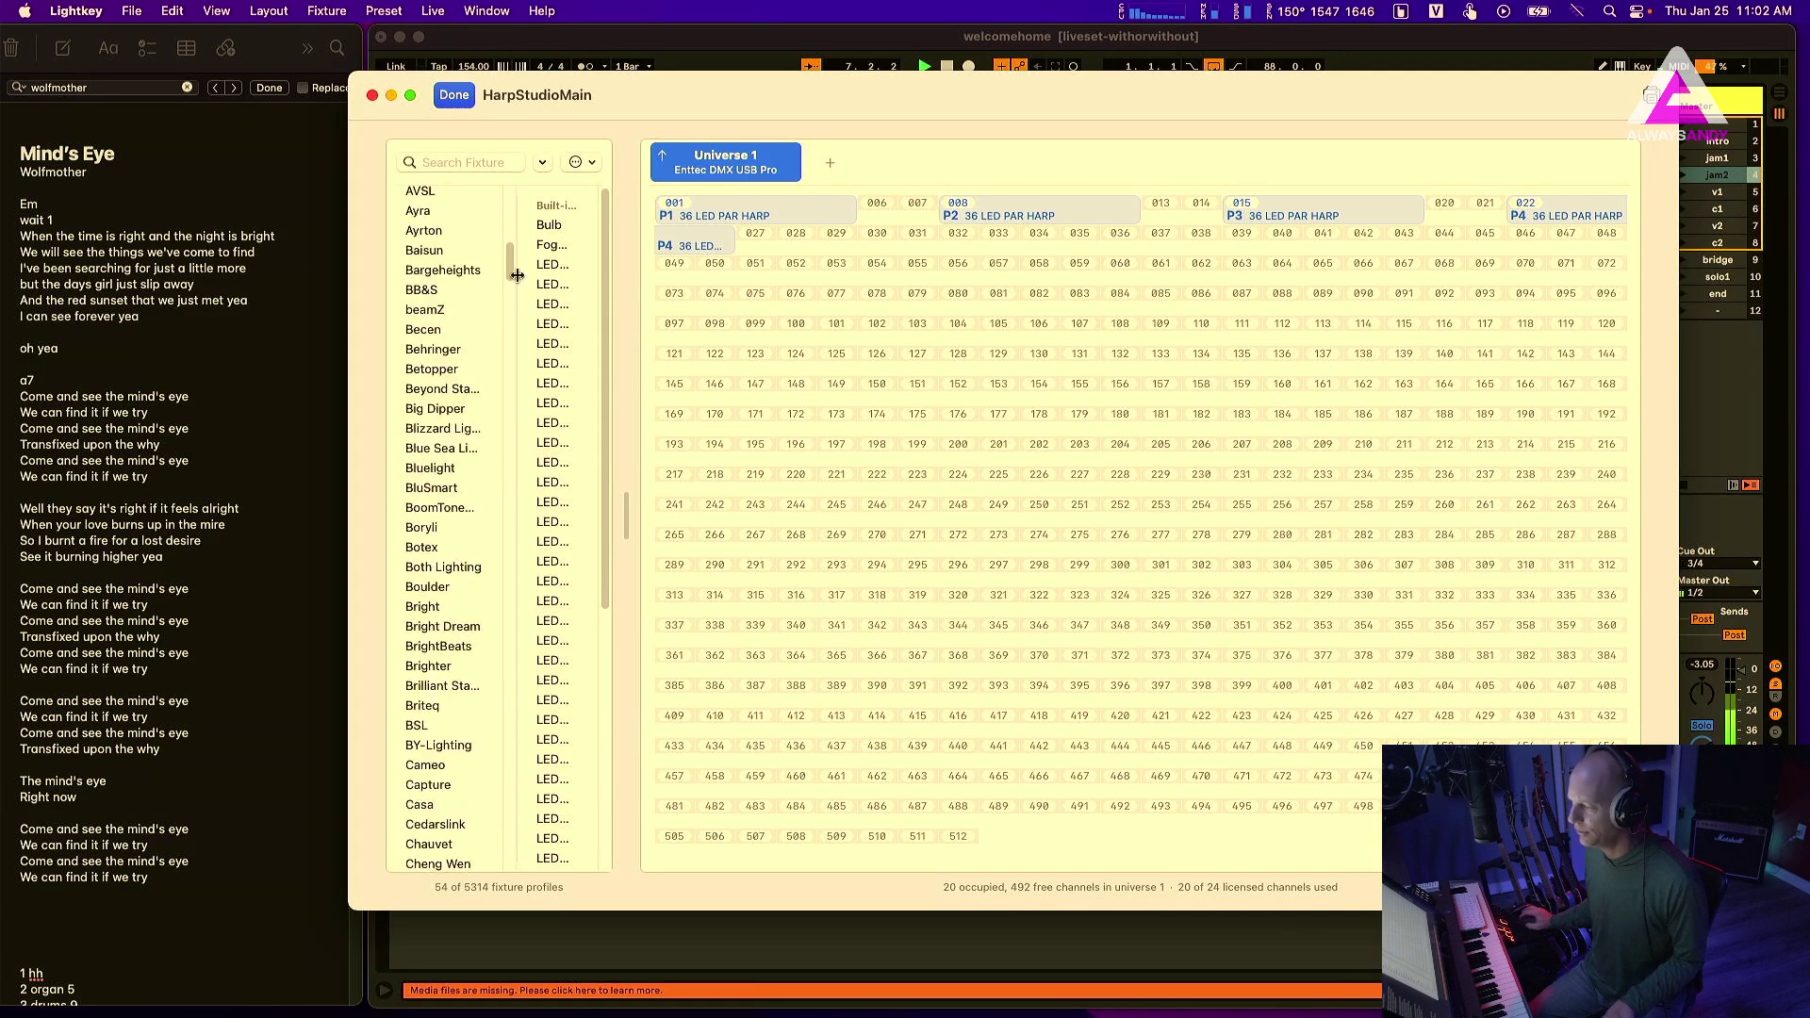
{"action": "scroll", "coordinate": [444, 435], "scroll_direction": "up", "scroll_amount": 10}
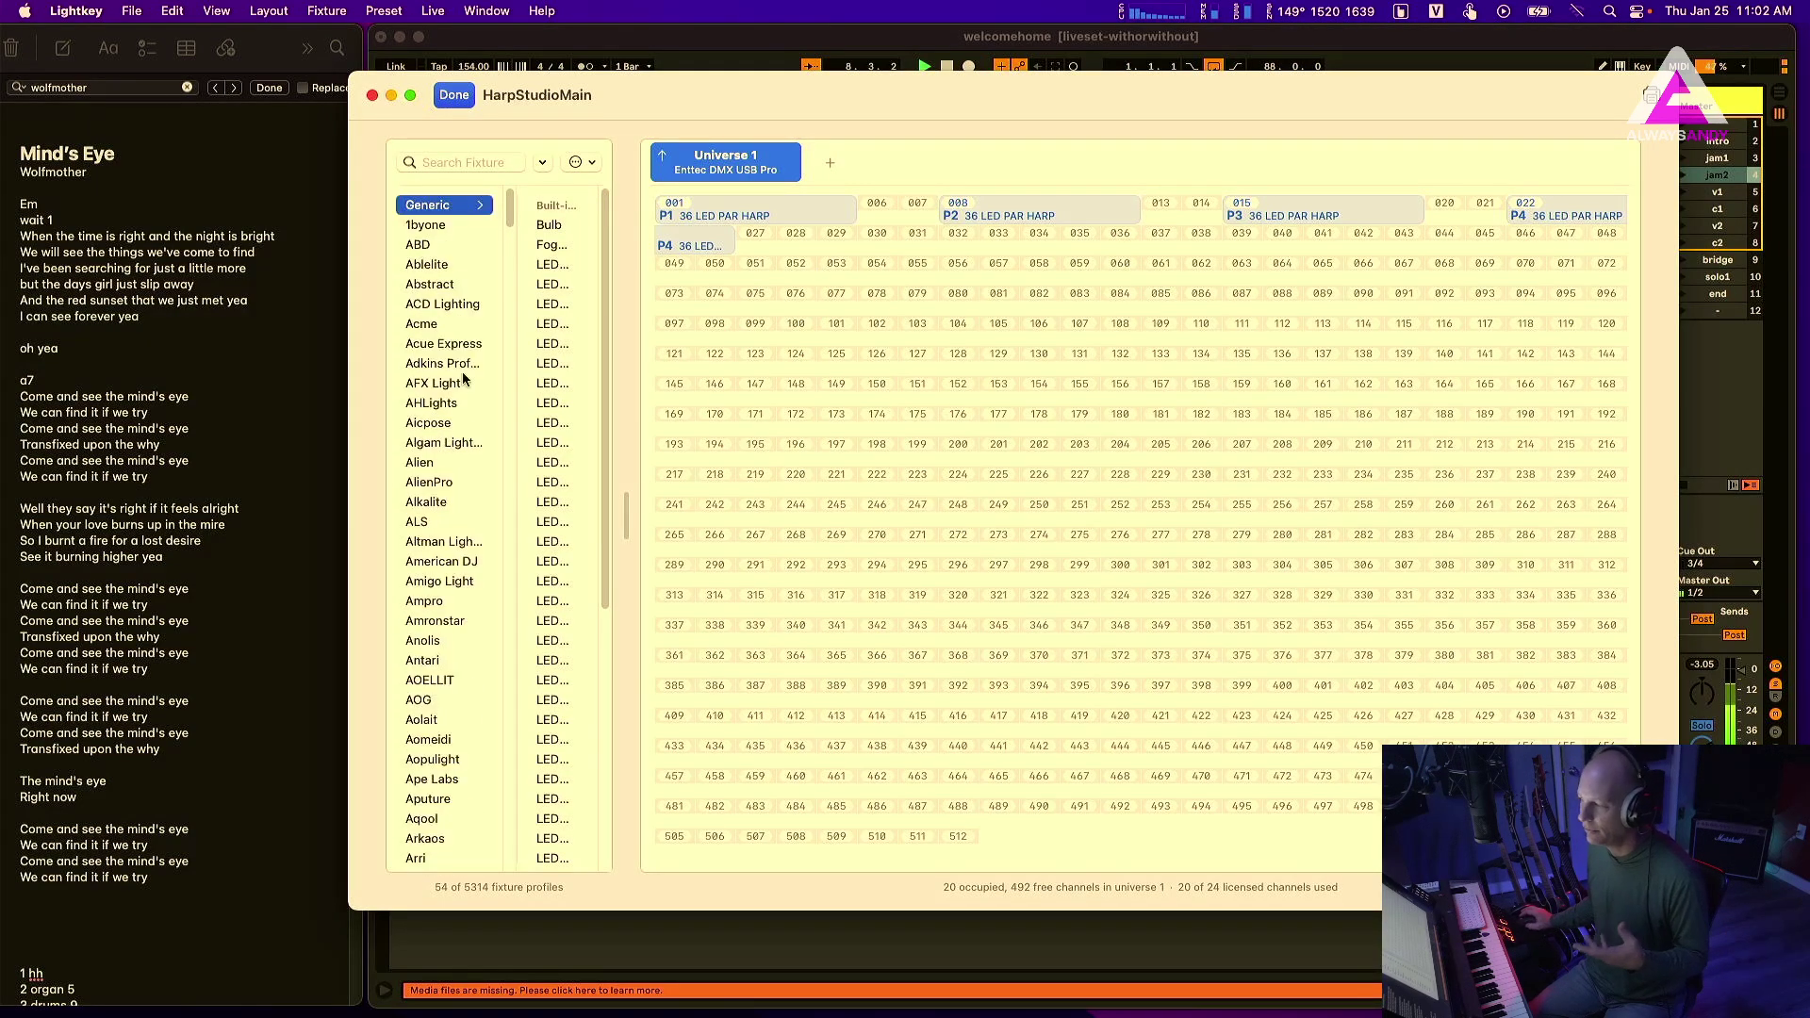
- Close the patch and move Lightkey down-left to uncover Live's Lights tracks
{"action": "left_click", "coordinate": [455, 96]}
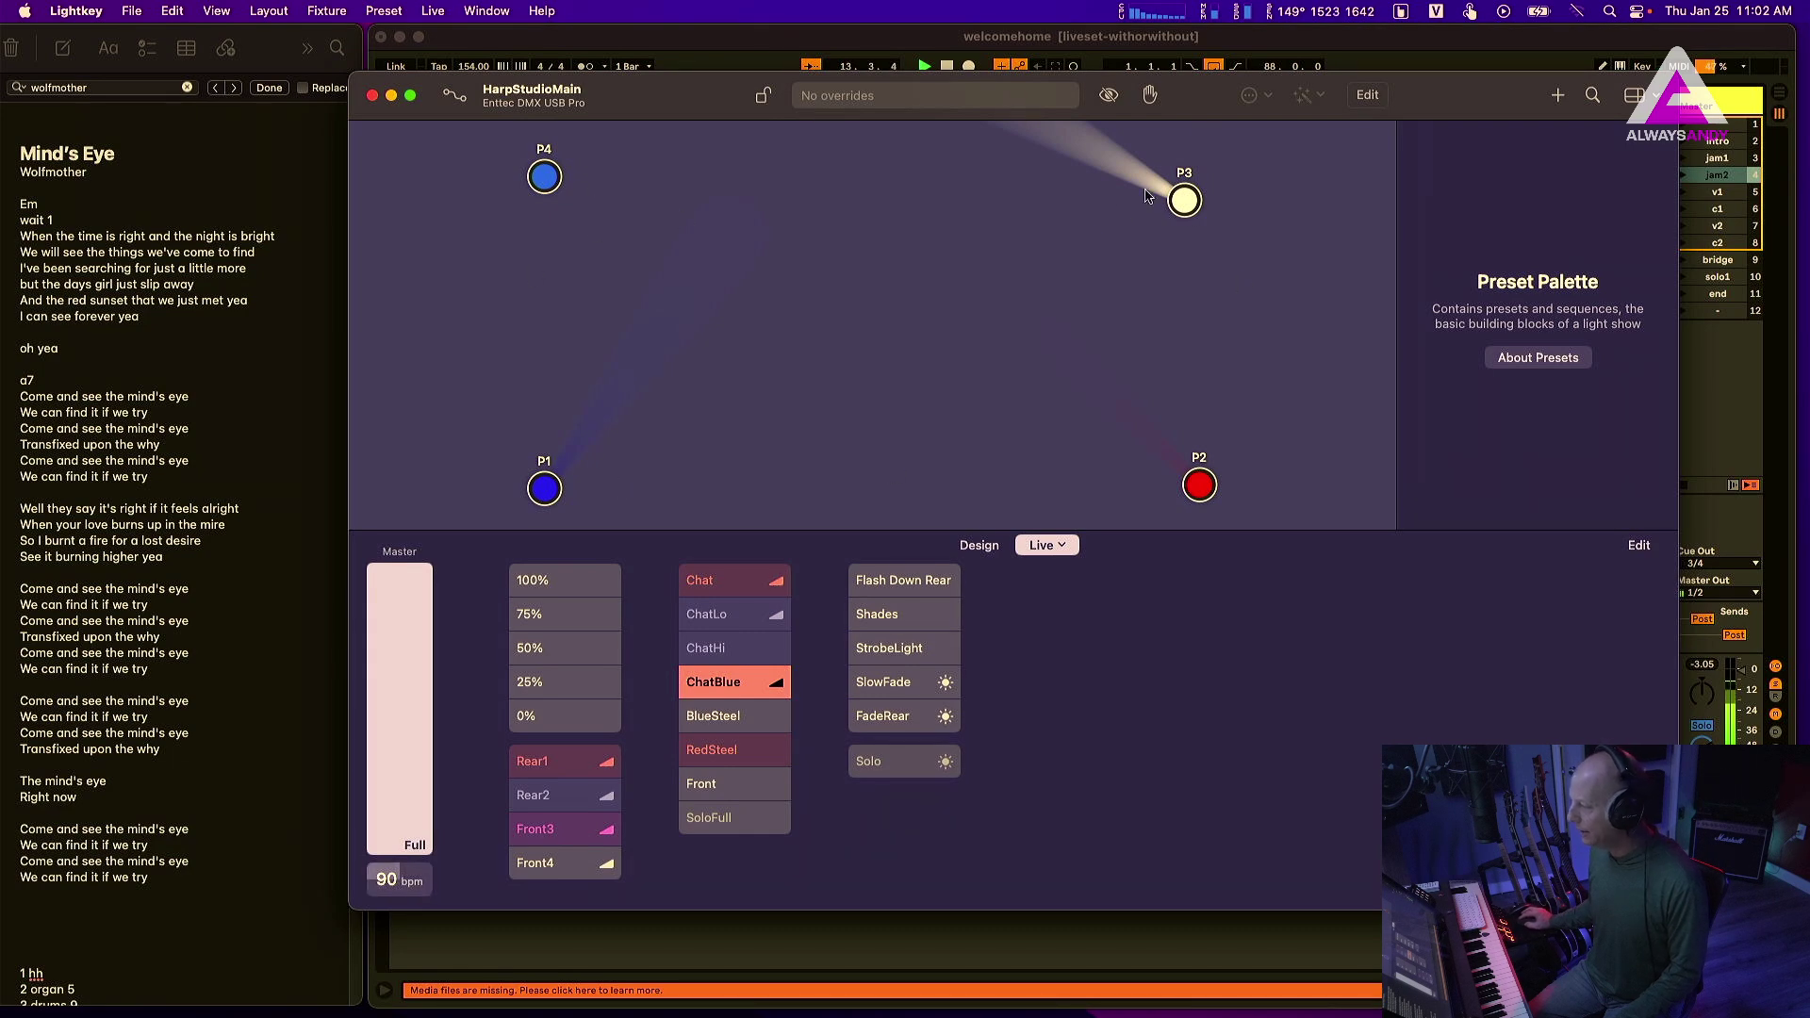
{"action": "left_click_drag", "start_coordinate": [1495, 93], "coordinate": [1058, 156]}
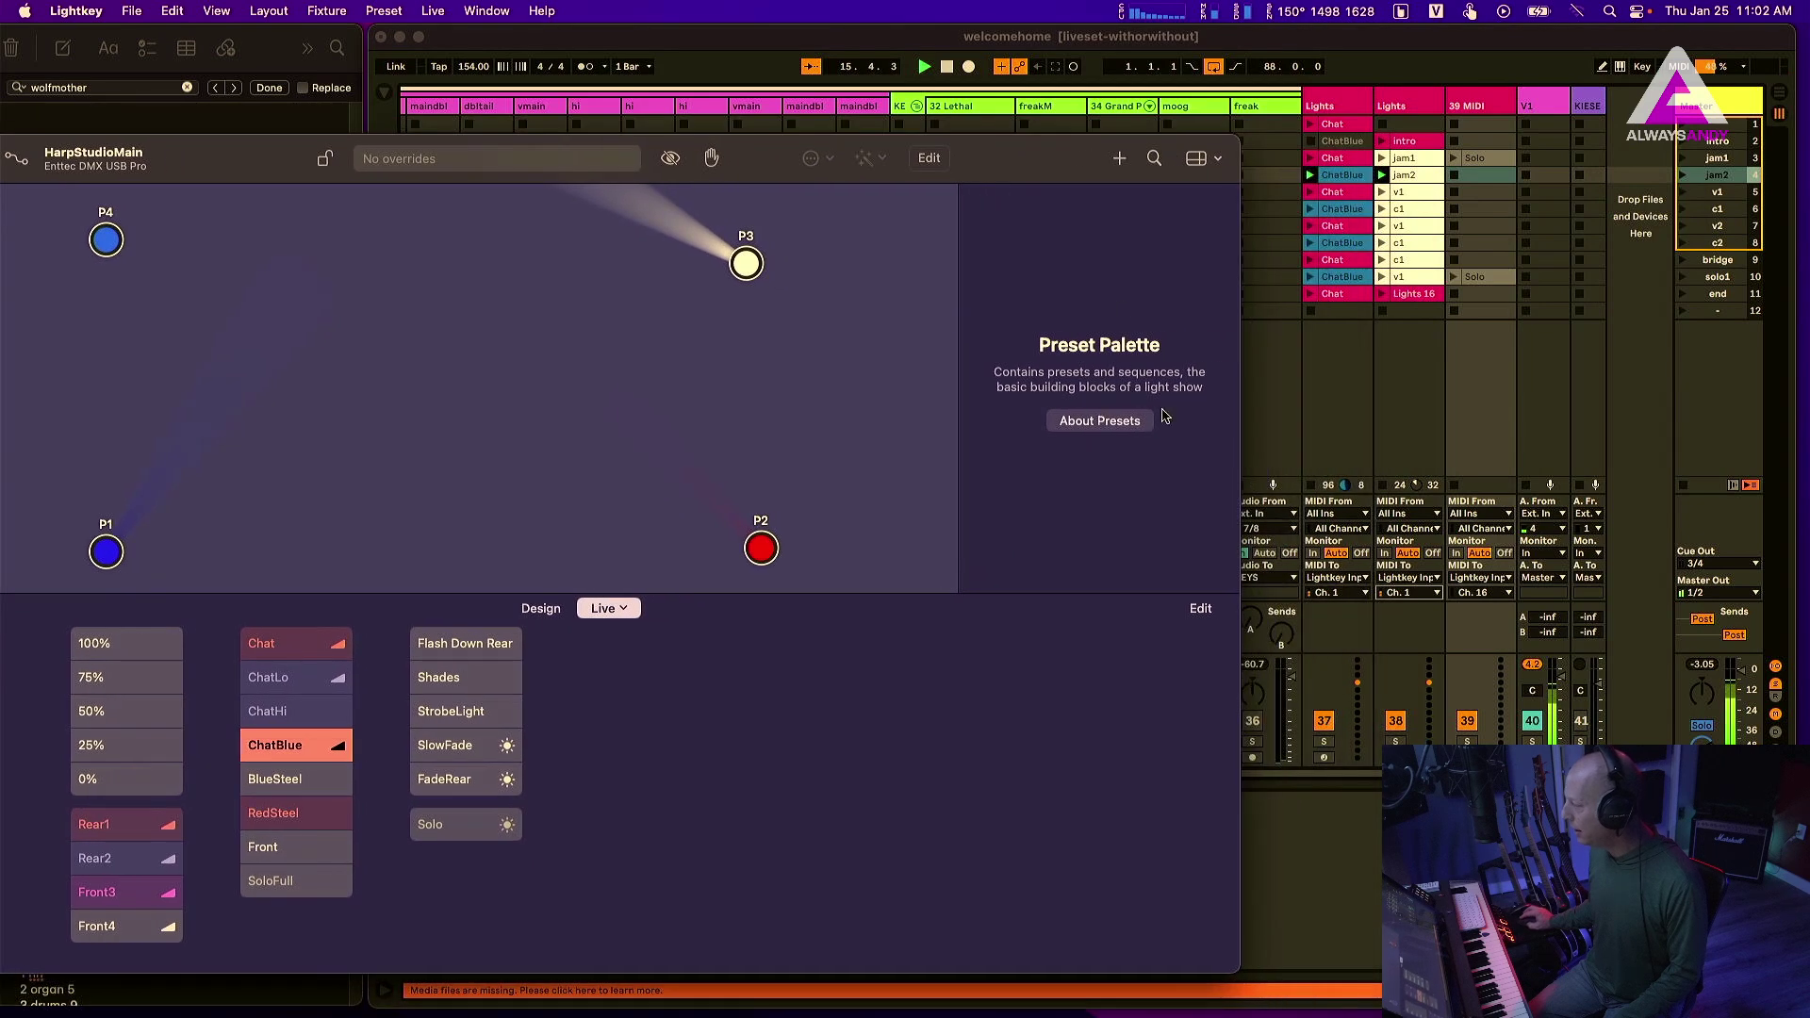
{"action": "left_click", "coordinate": [1336, 594]}
- Change the MIDI To channel of tracks 37 and 38 from Ch. 1 to Ch. 16
{"action": "left_click", "coordinate": [1337, 592]}
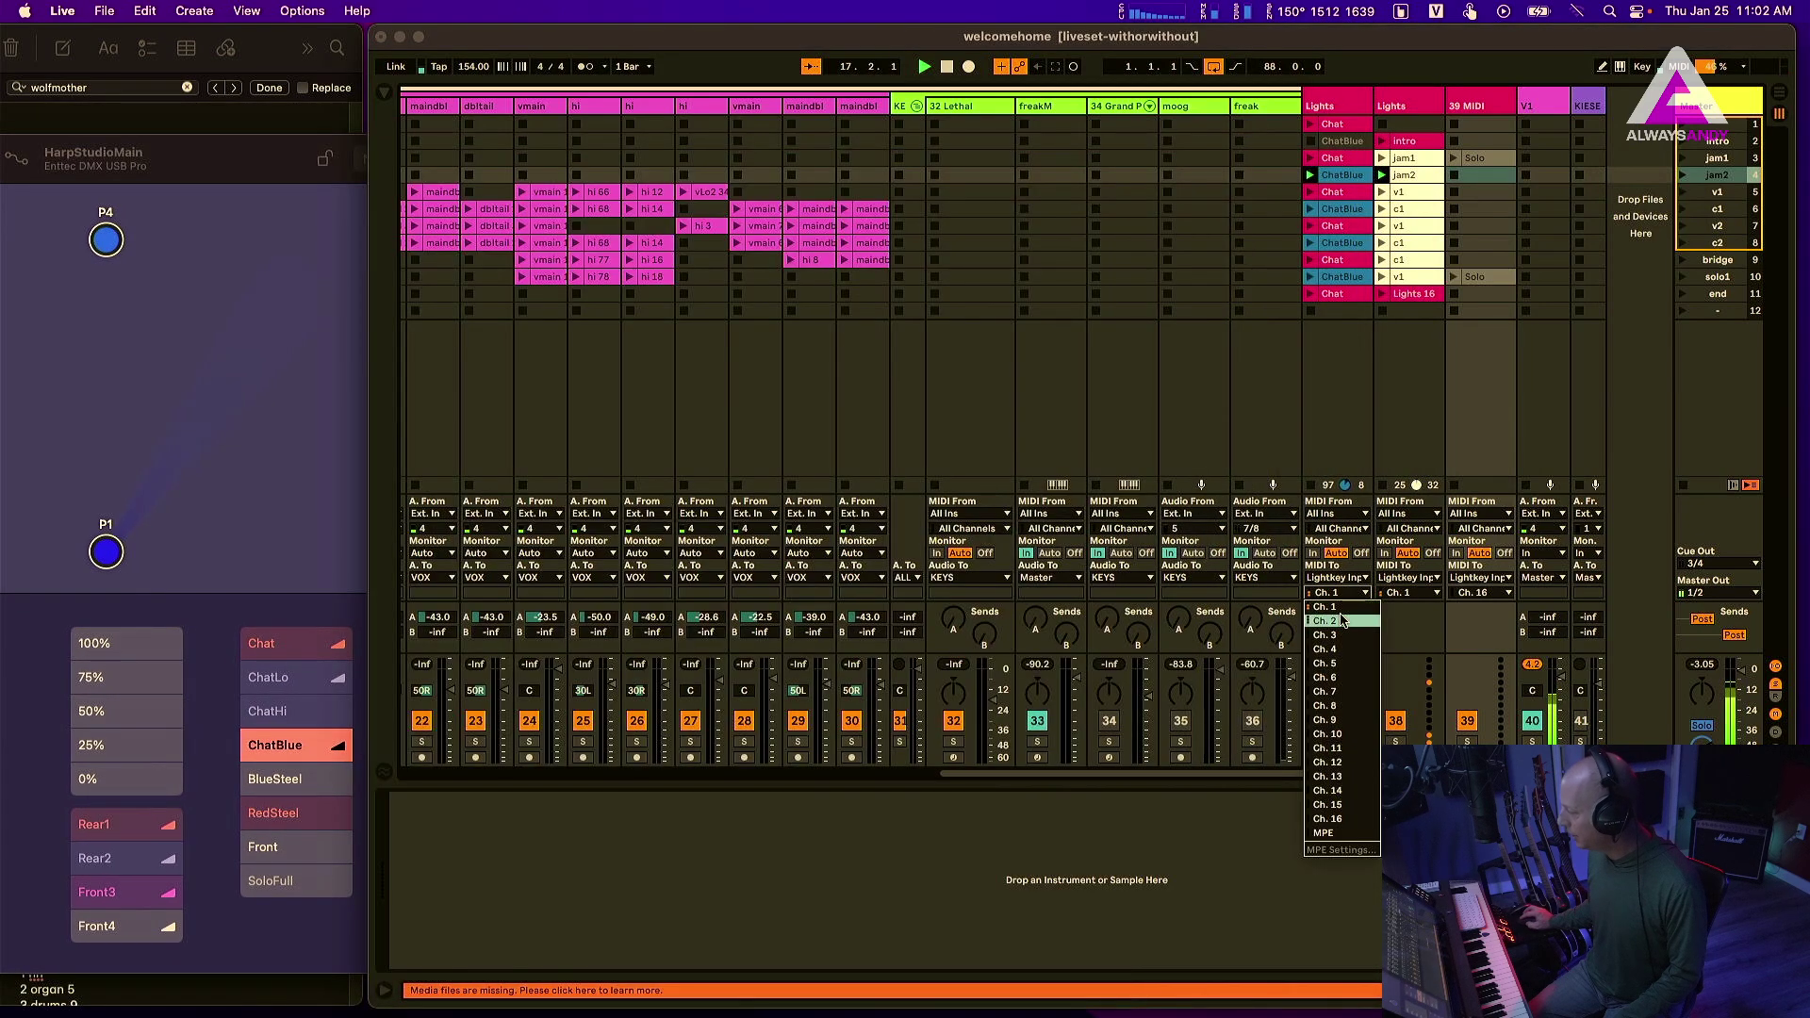
{"action": "left_click", "coordinate": [1354, 818]}
{"action": "left_click", "coordinate": [1419, 594]}
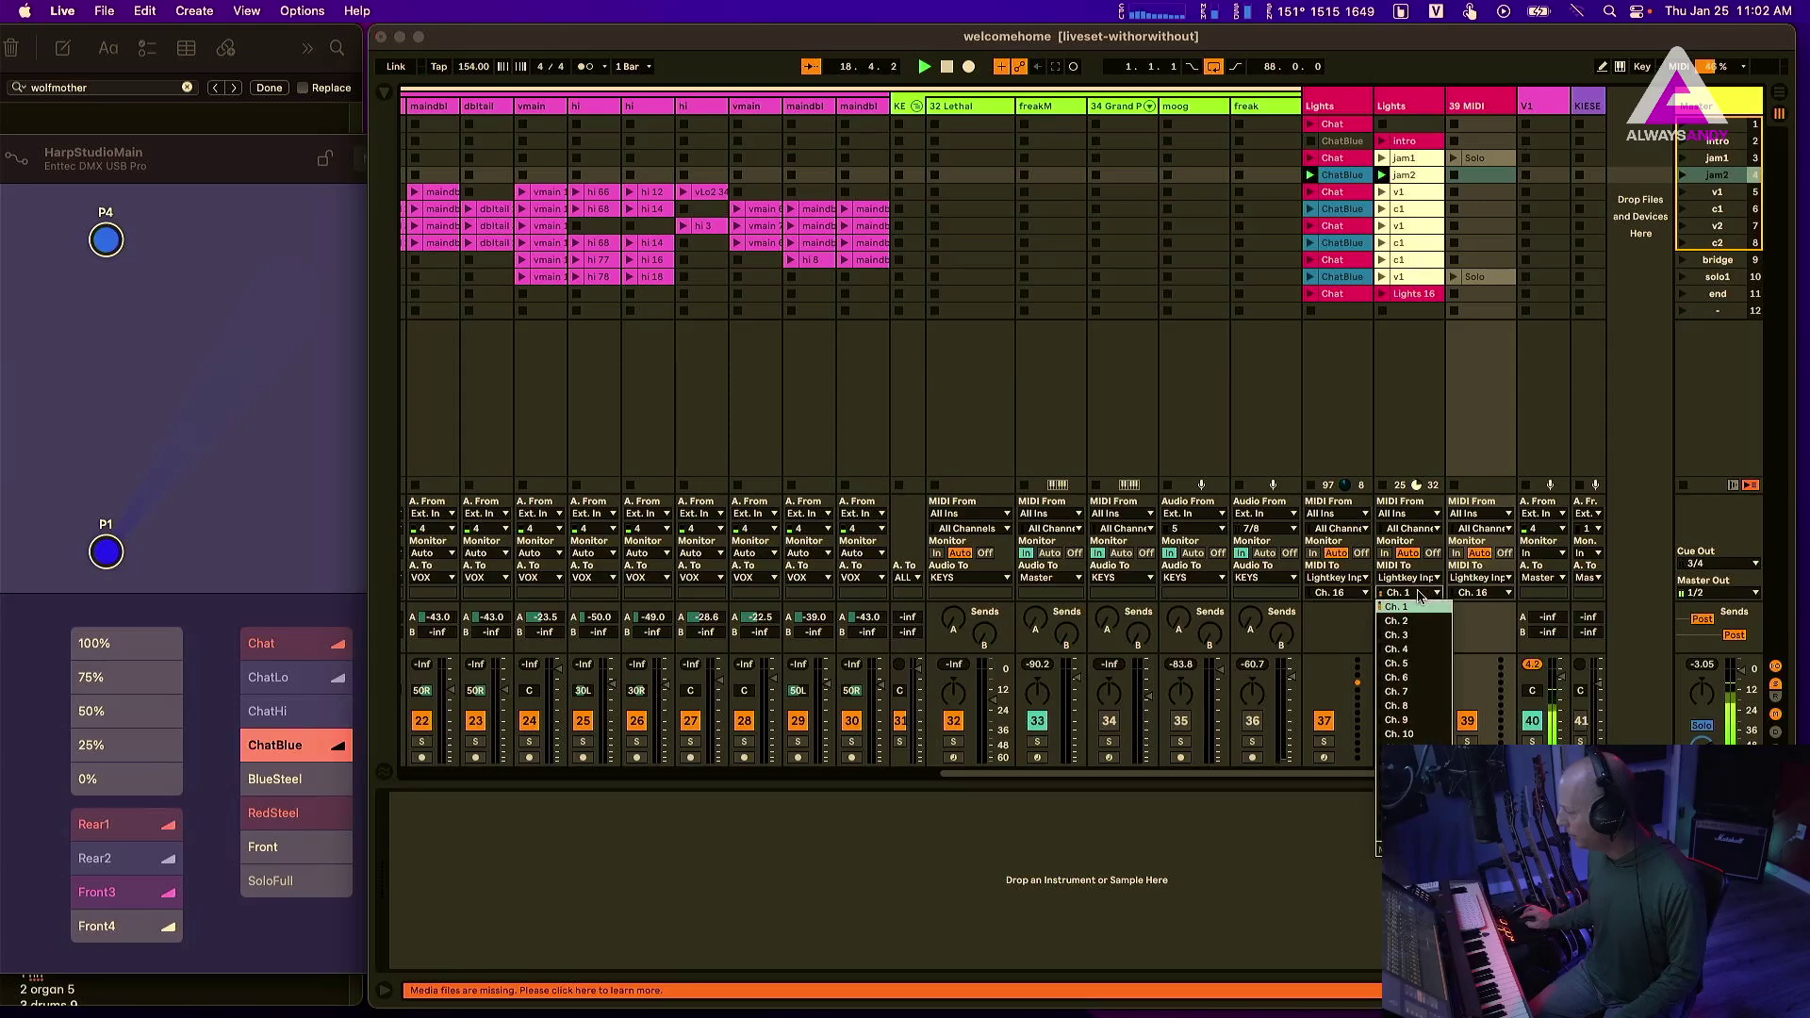
{"action": "left_click", "coordinate": [1409, 818]}
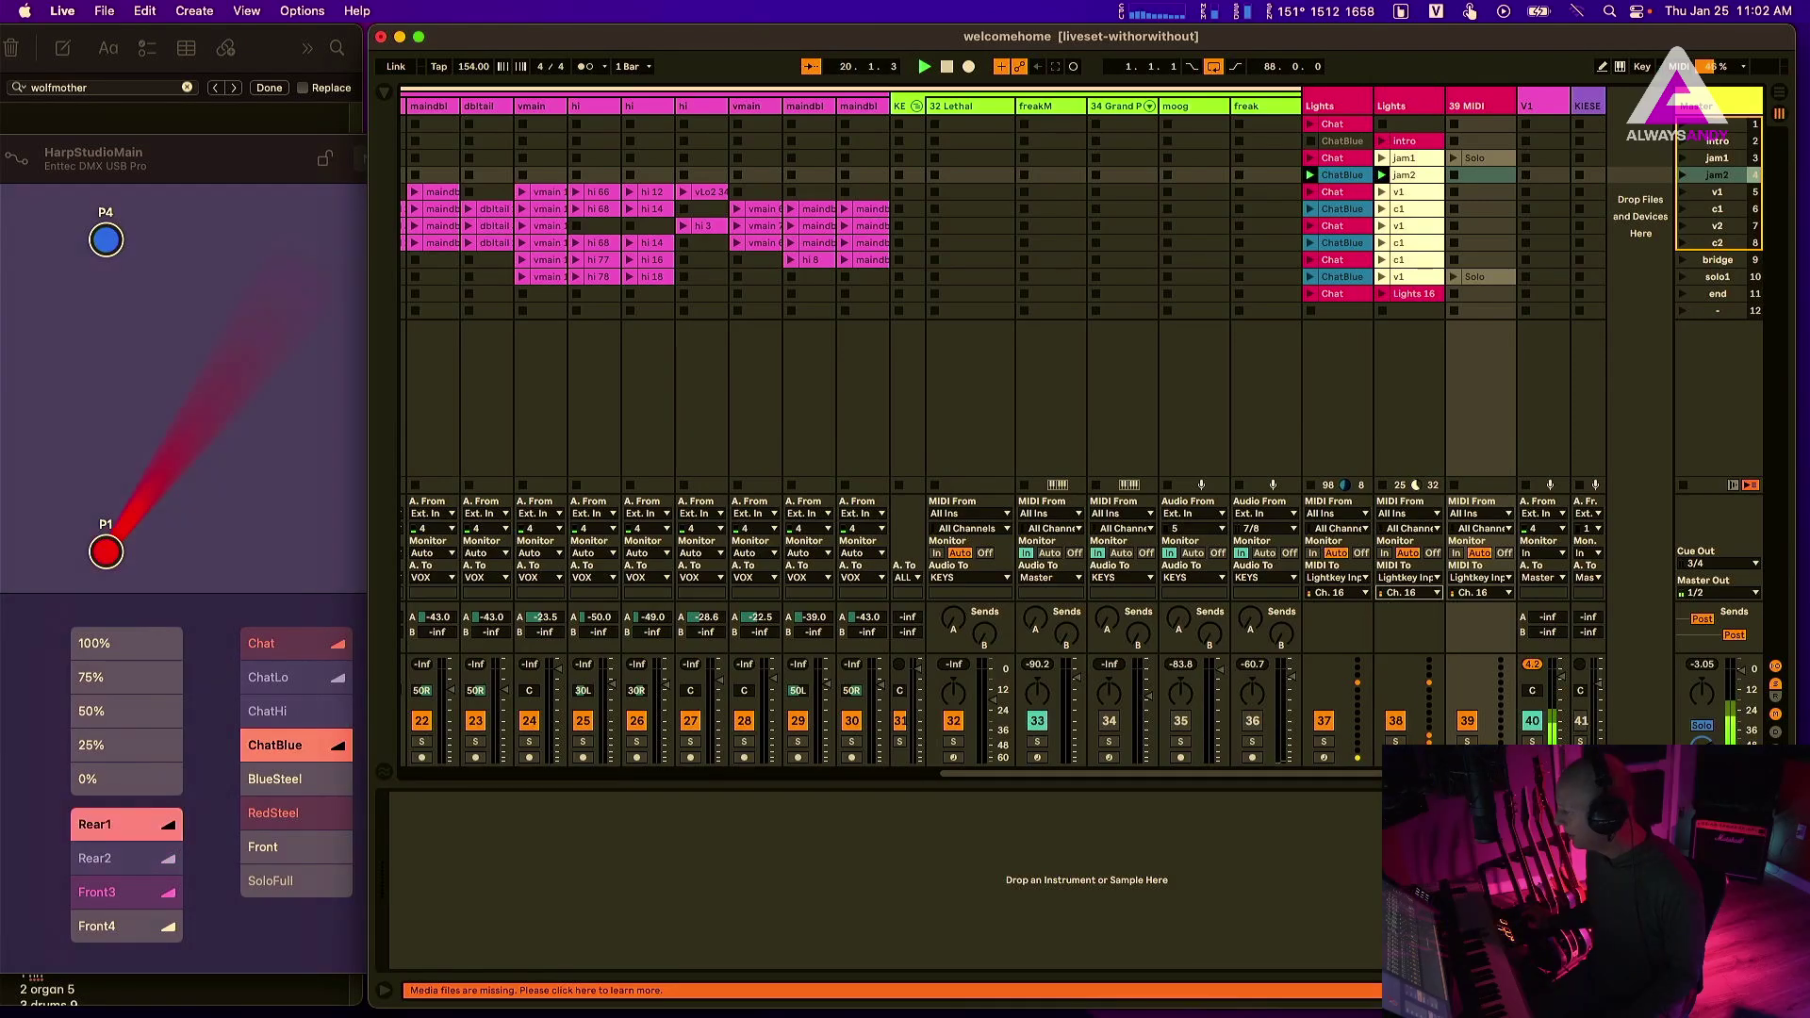
{"action": "left_click", "coordinate": [236, 160]}
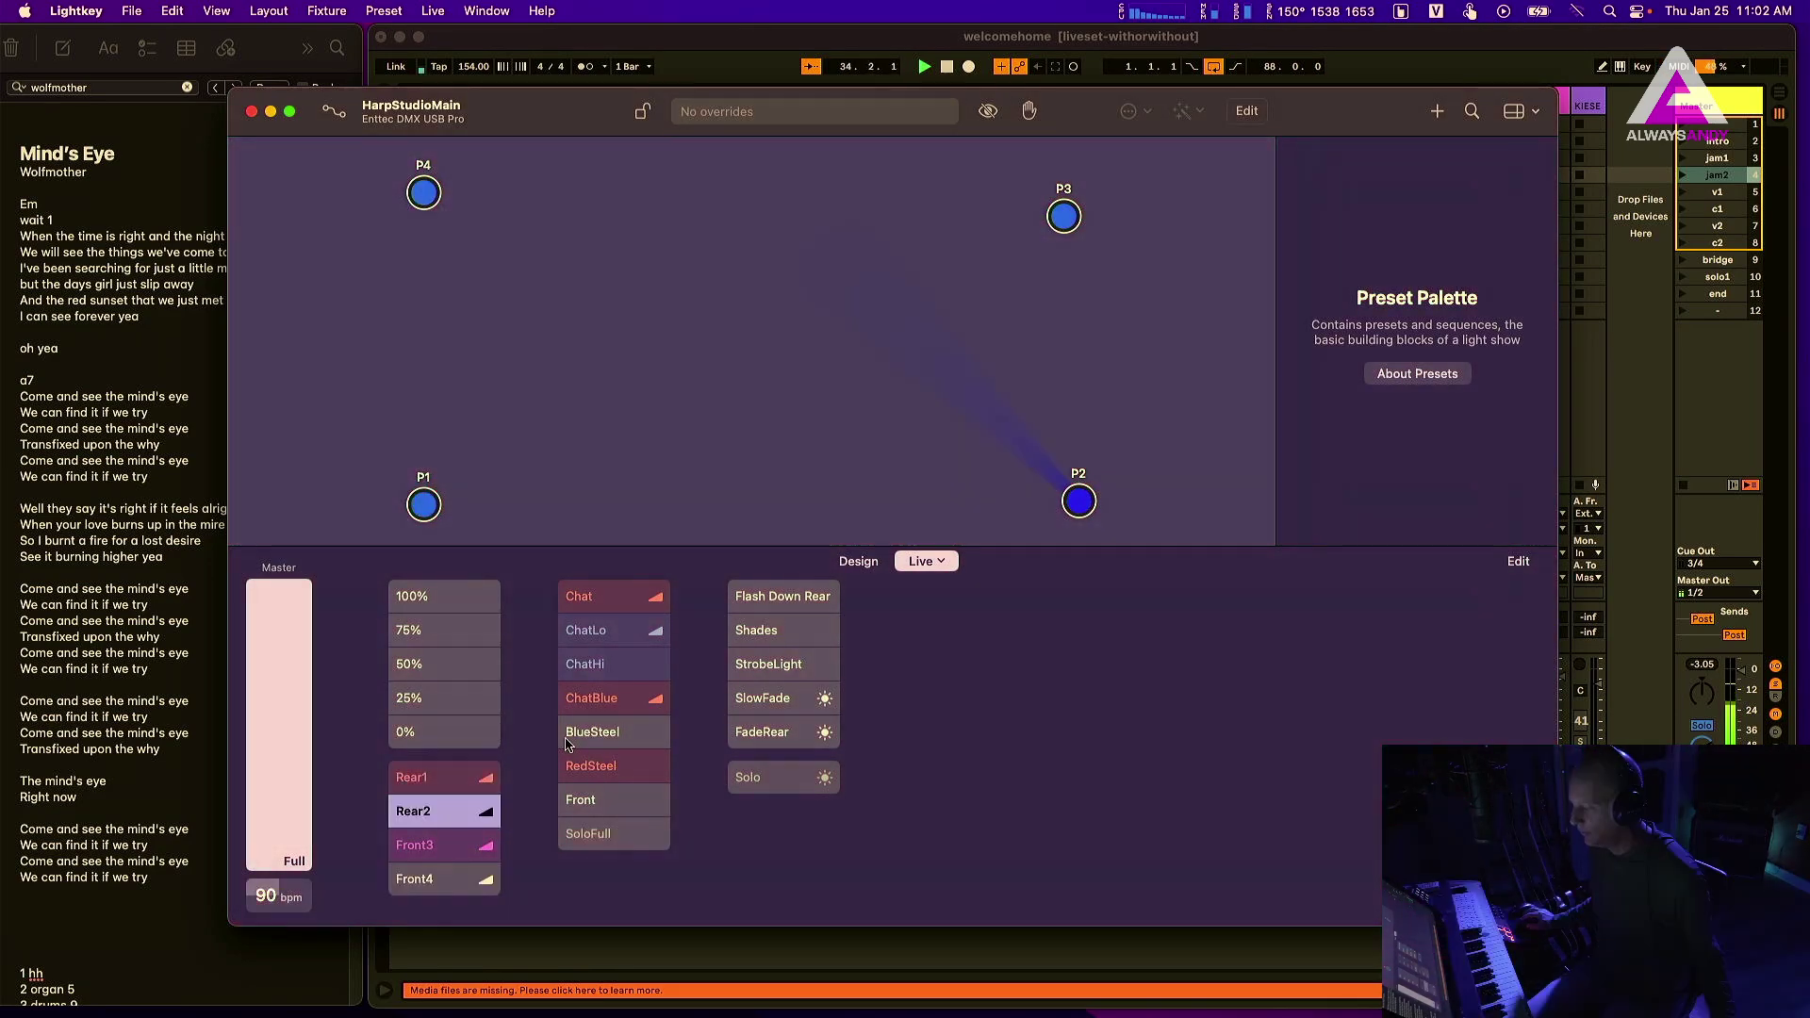
- Cycle through the Chat, ChatLo, ChatHi and ChatBlue presets, ending back on Chat
{"action": "left_click", "coordinate": [607, 604]}
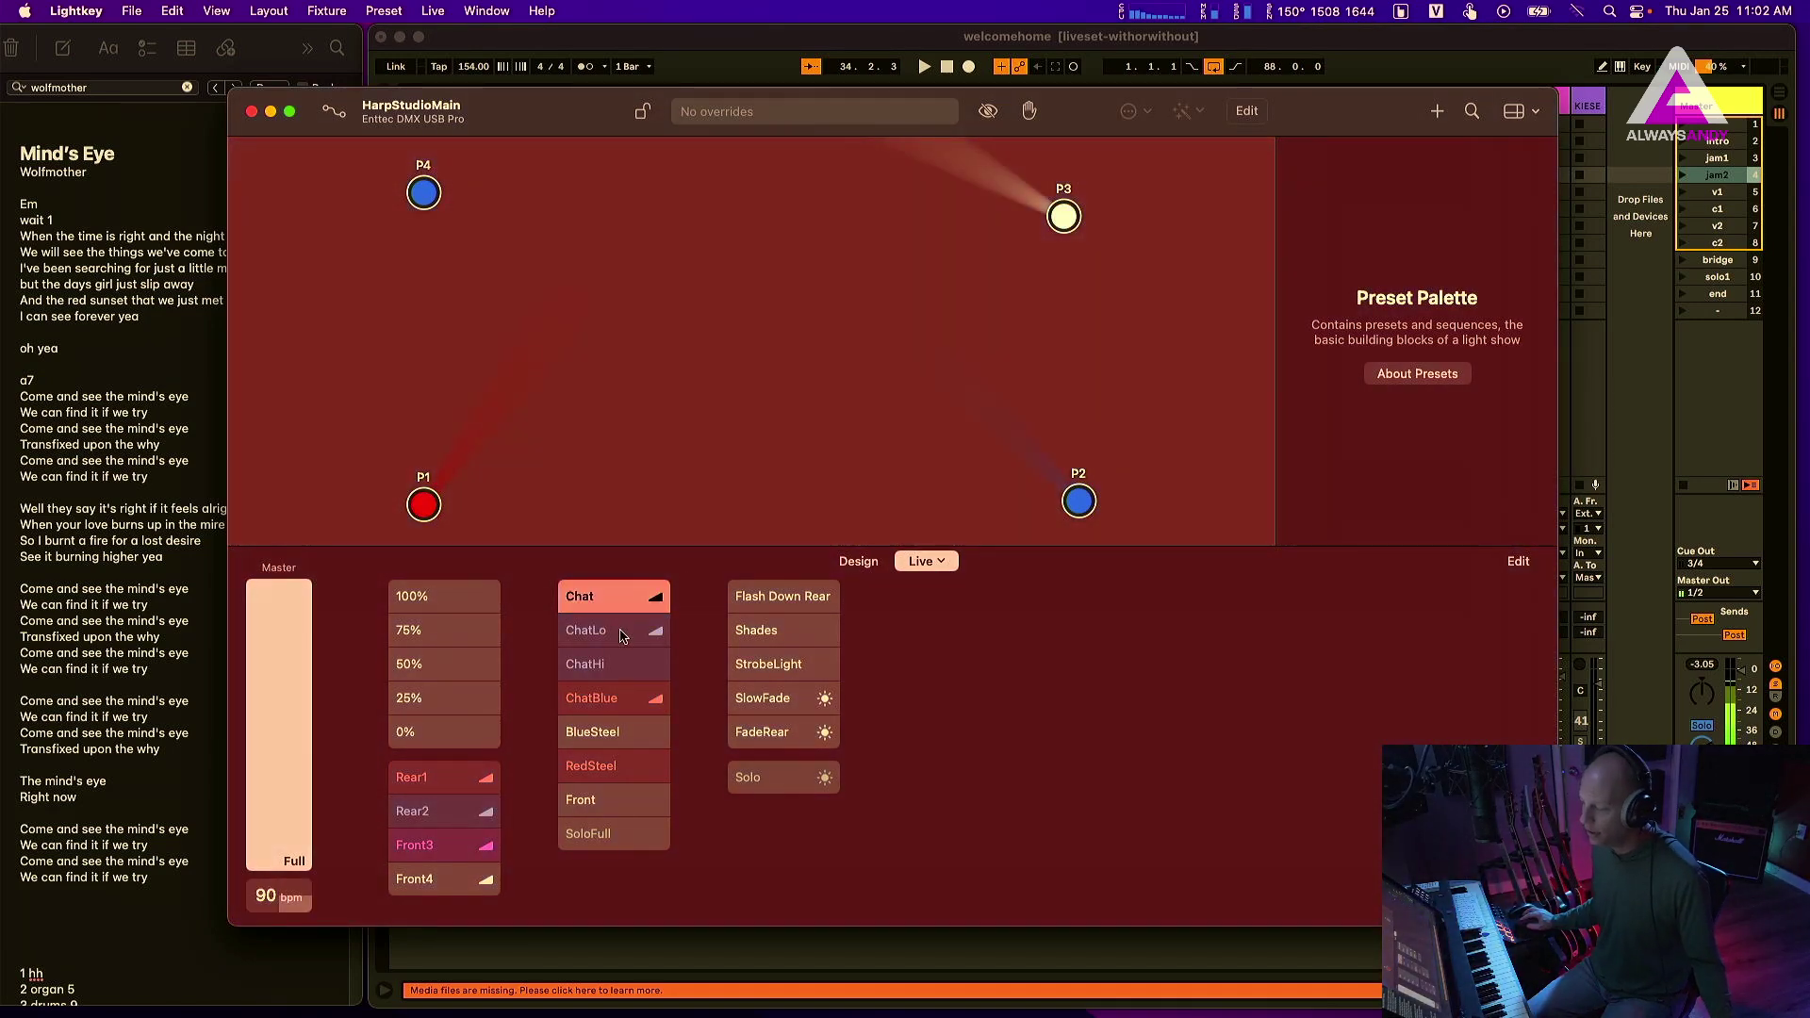
{"action": "left_click", "coordinate": [617, 631]}
{"action": "left_click", "coordinate": [613, 670]}
{"action": "left_click", "coordinate": [613, 695]}
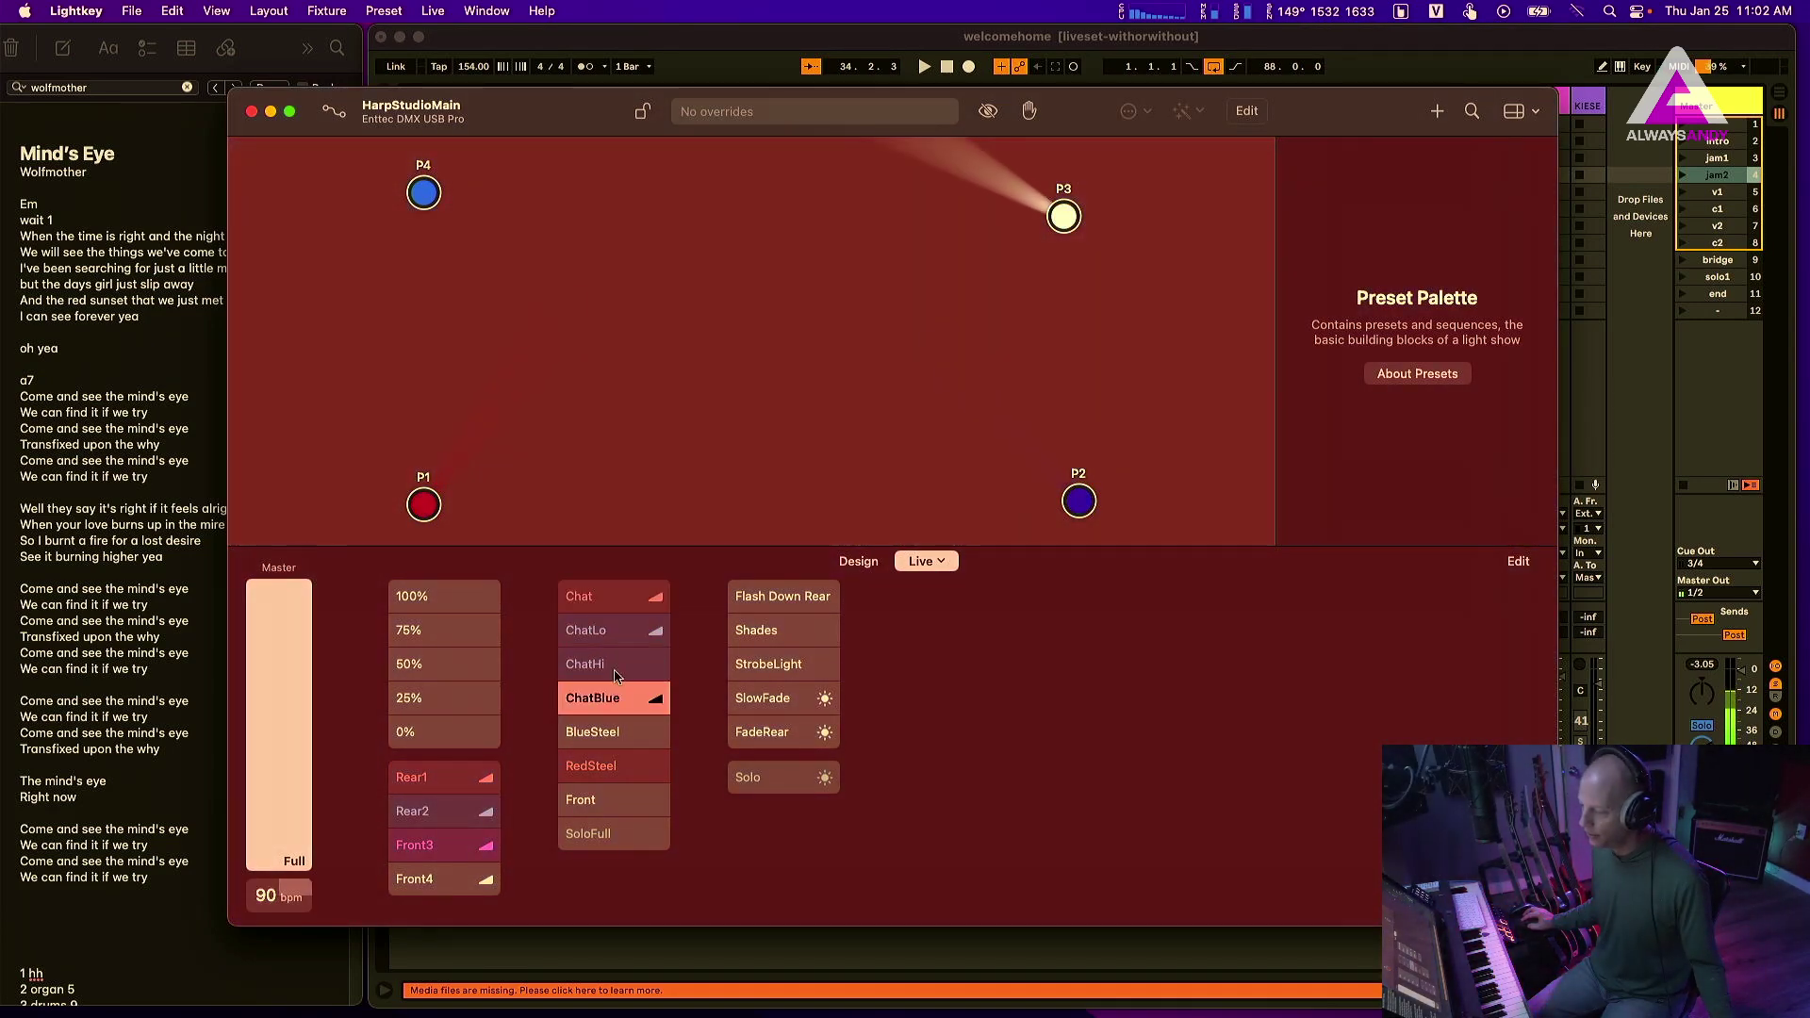
{"action": "left_click", "coordinate": [618, 598]}
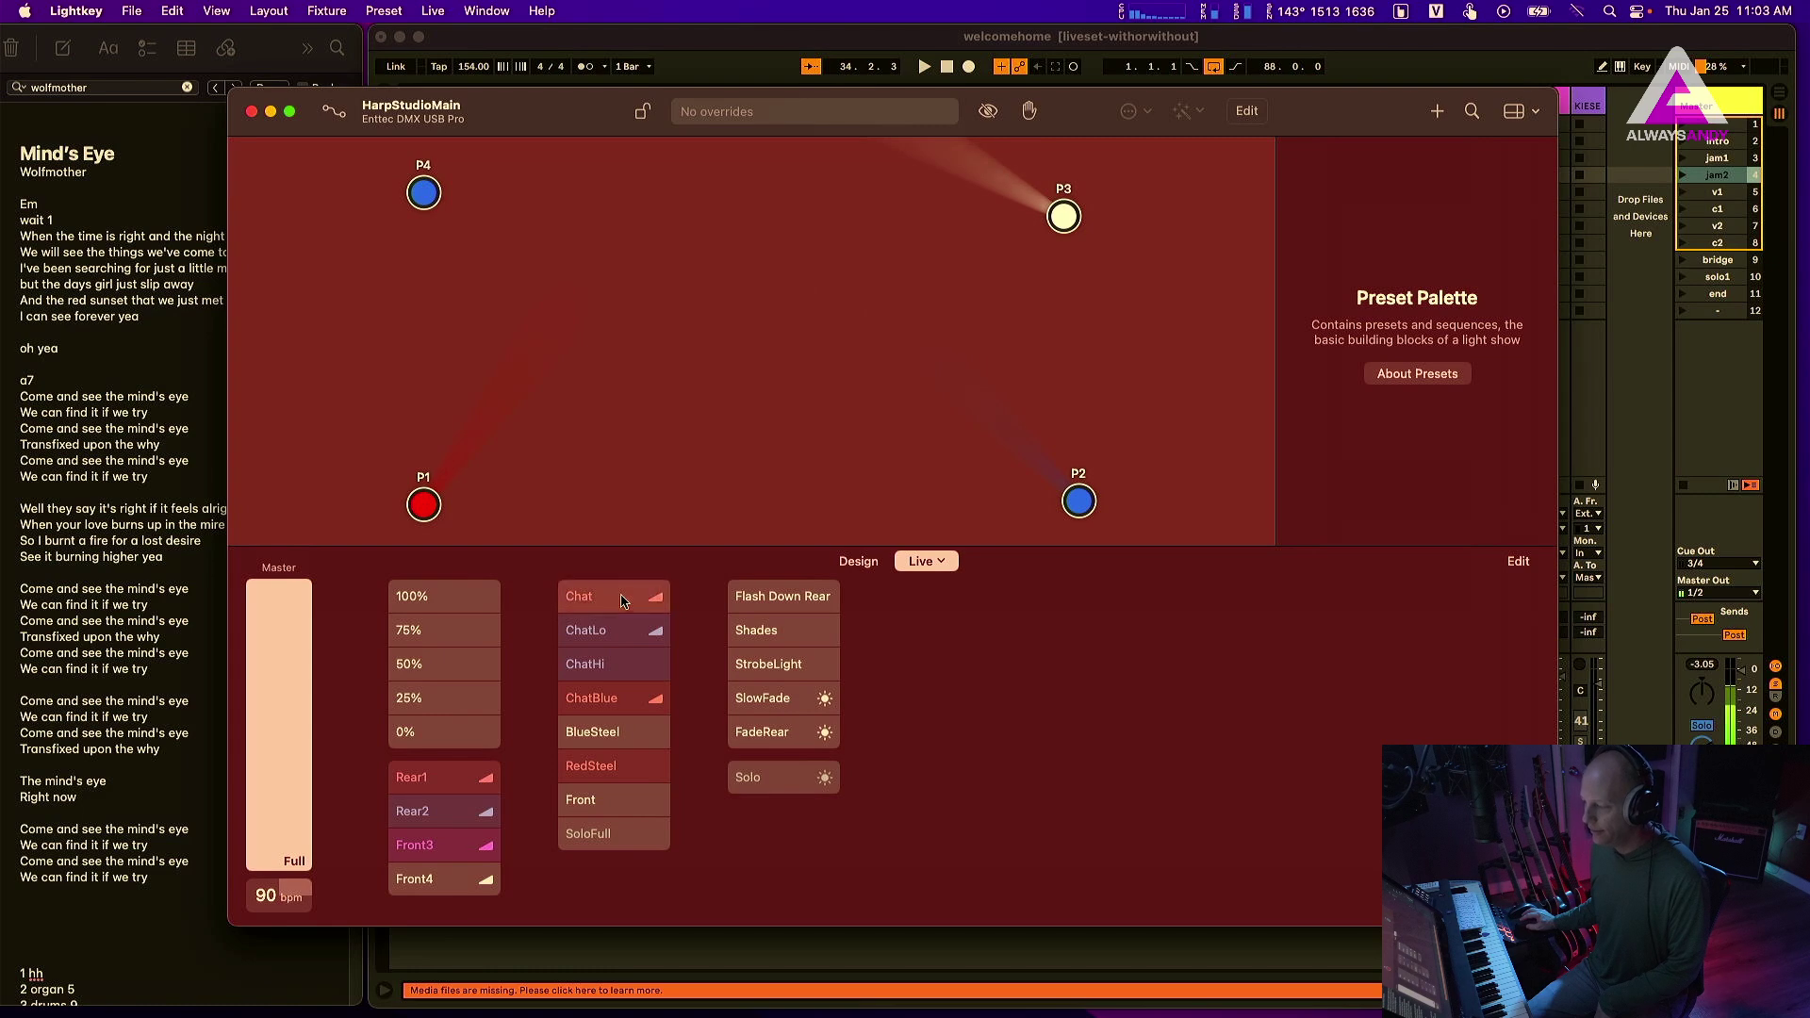
{"action": "left_click", "coordinate": [621, 598]}
{"action": "left_click", "coordinate": [621, 598]}
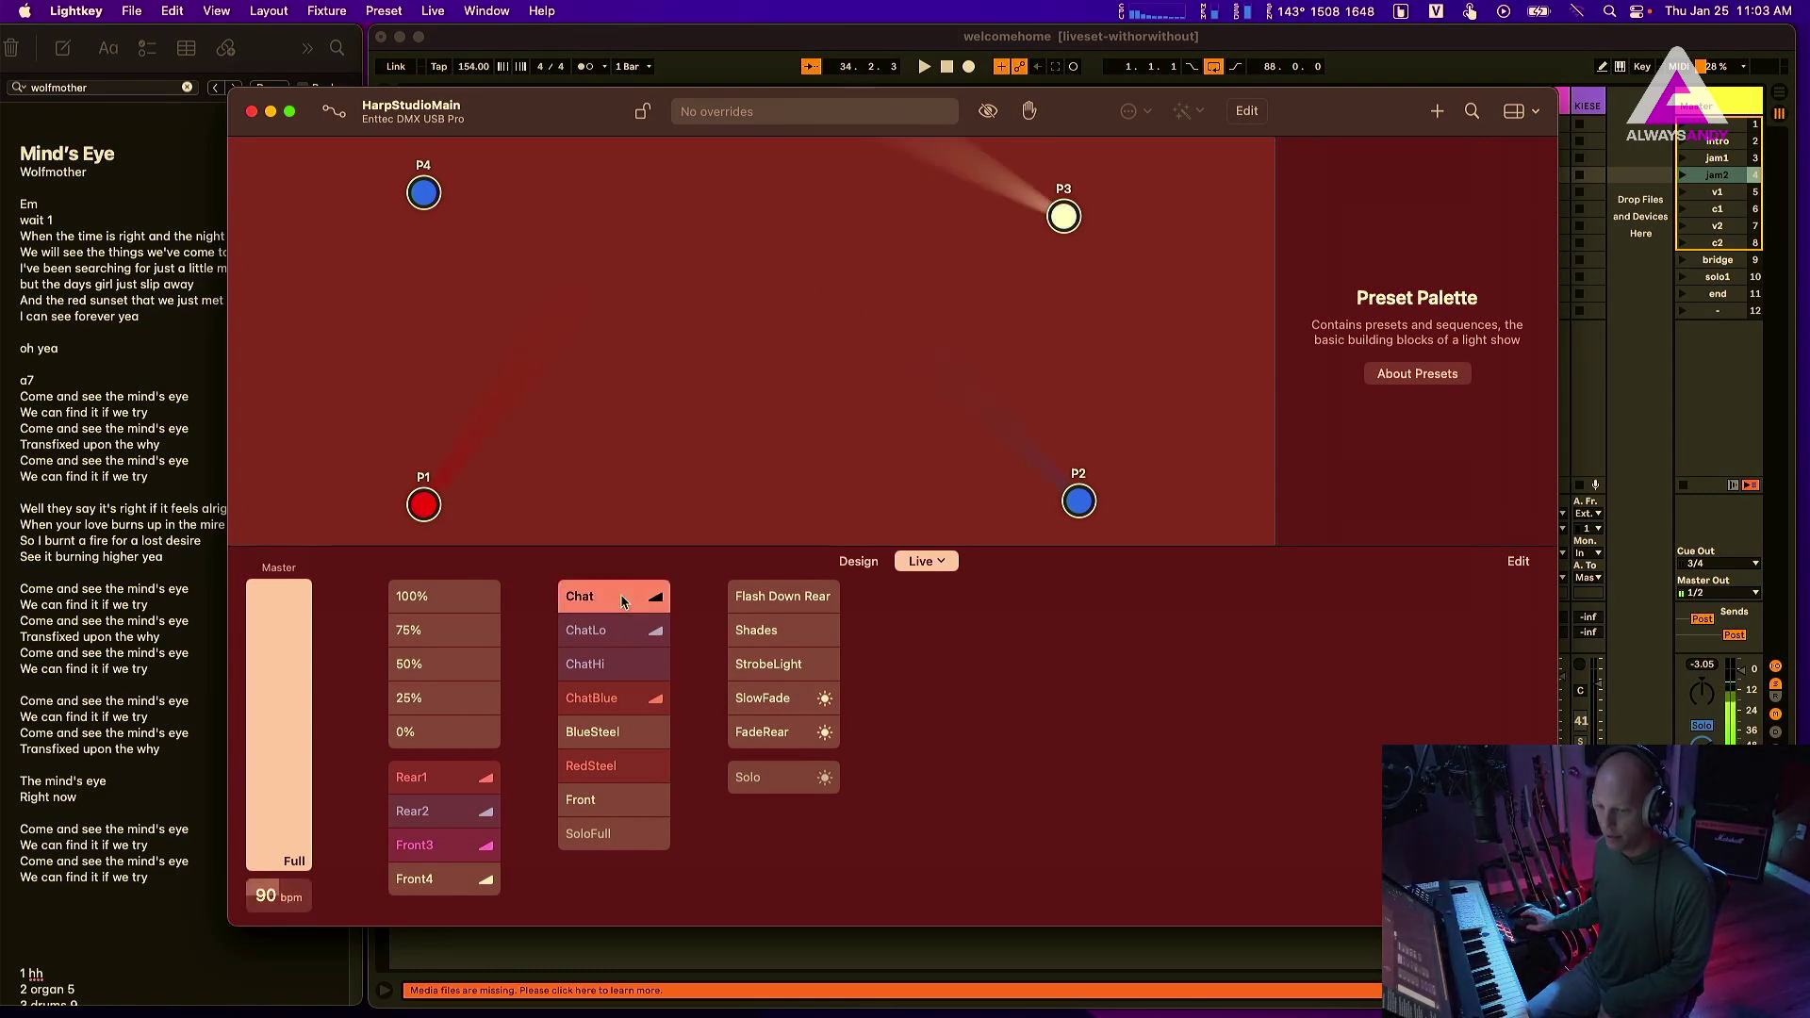
{"action": "left_click", "coordinate": [618, 707]}
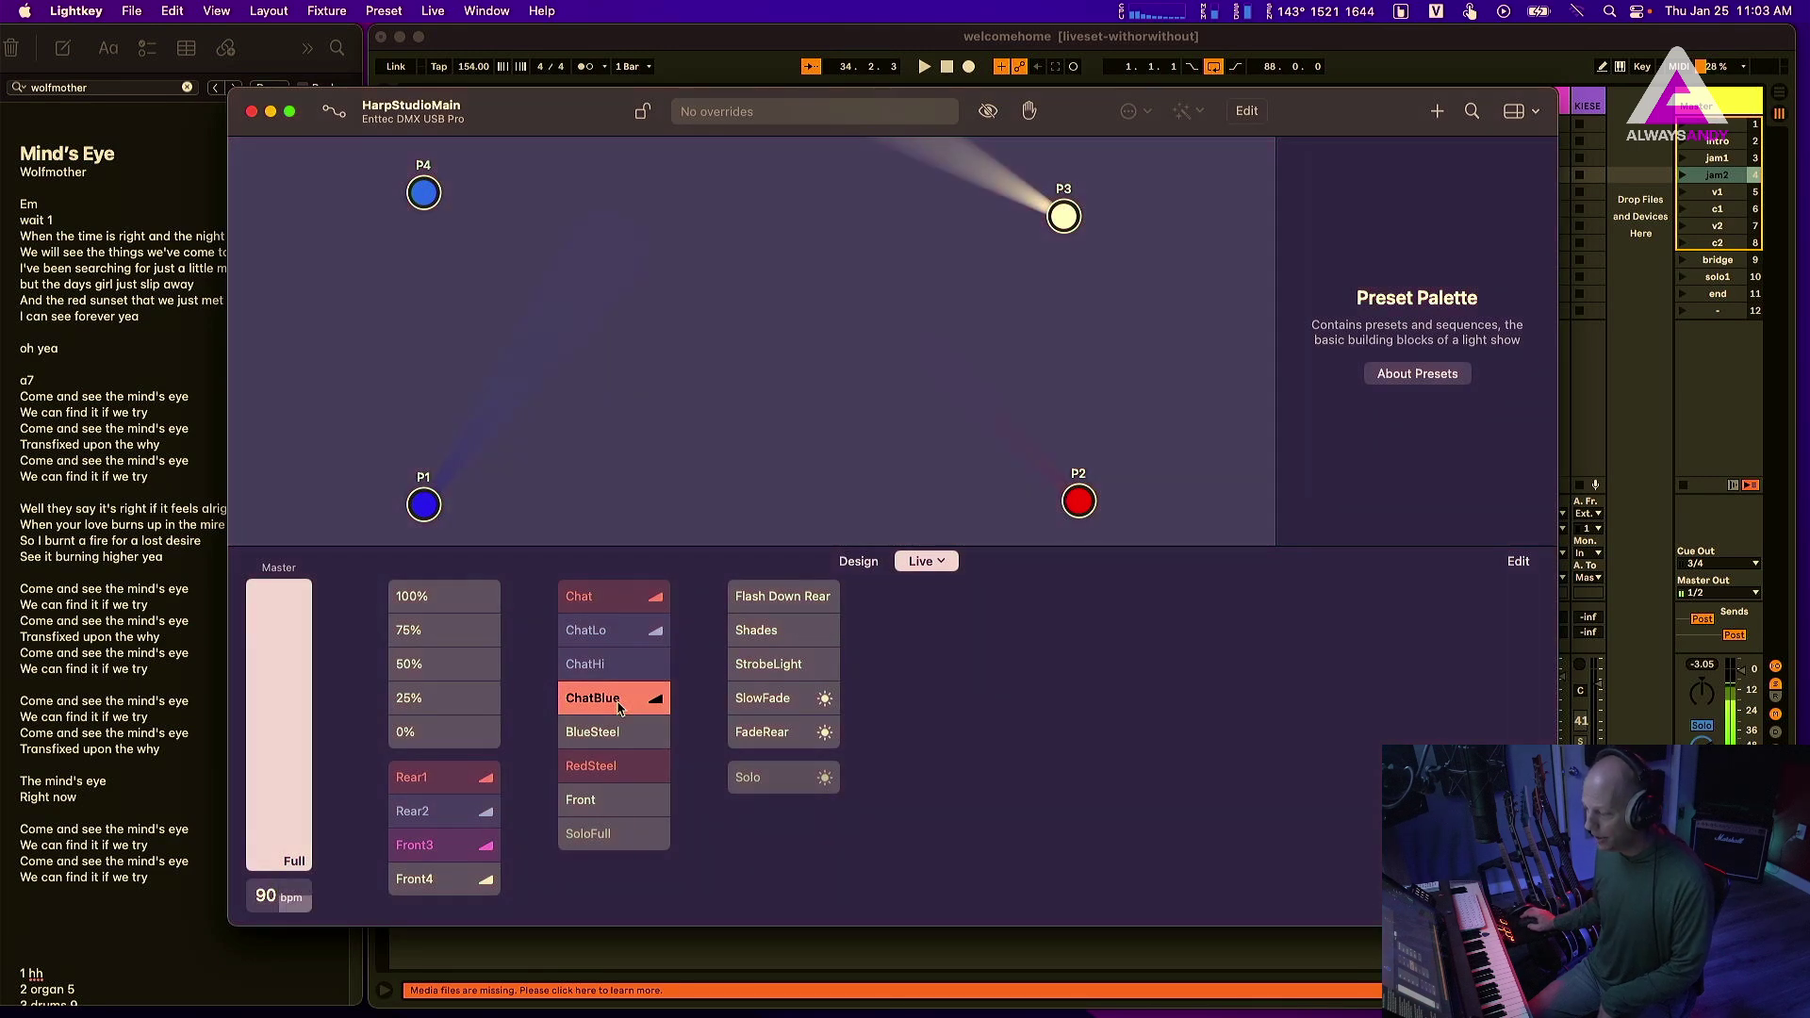
{"action": "left_click", "coordinate": [617, 801]}
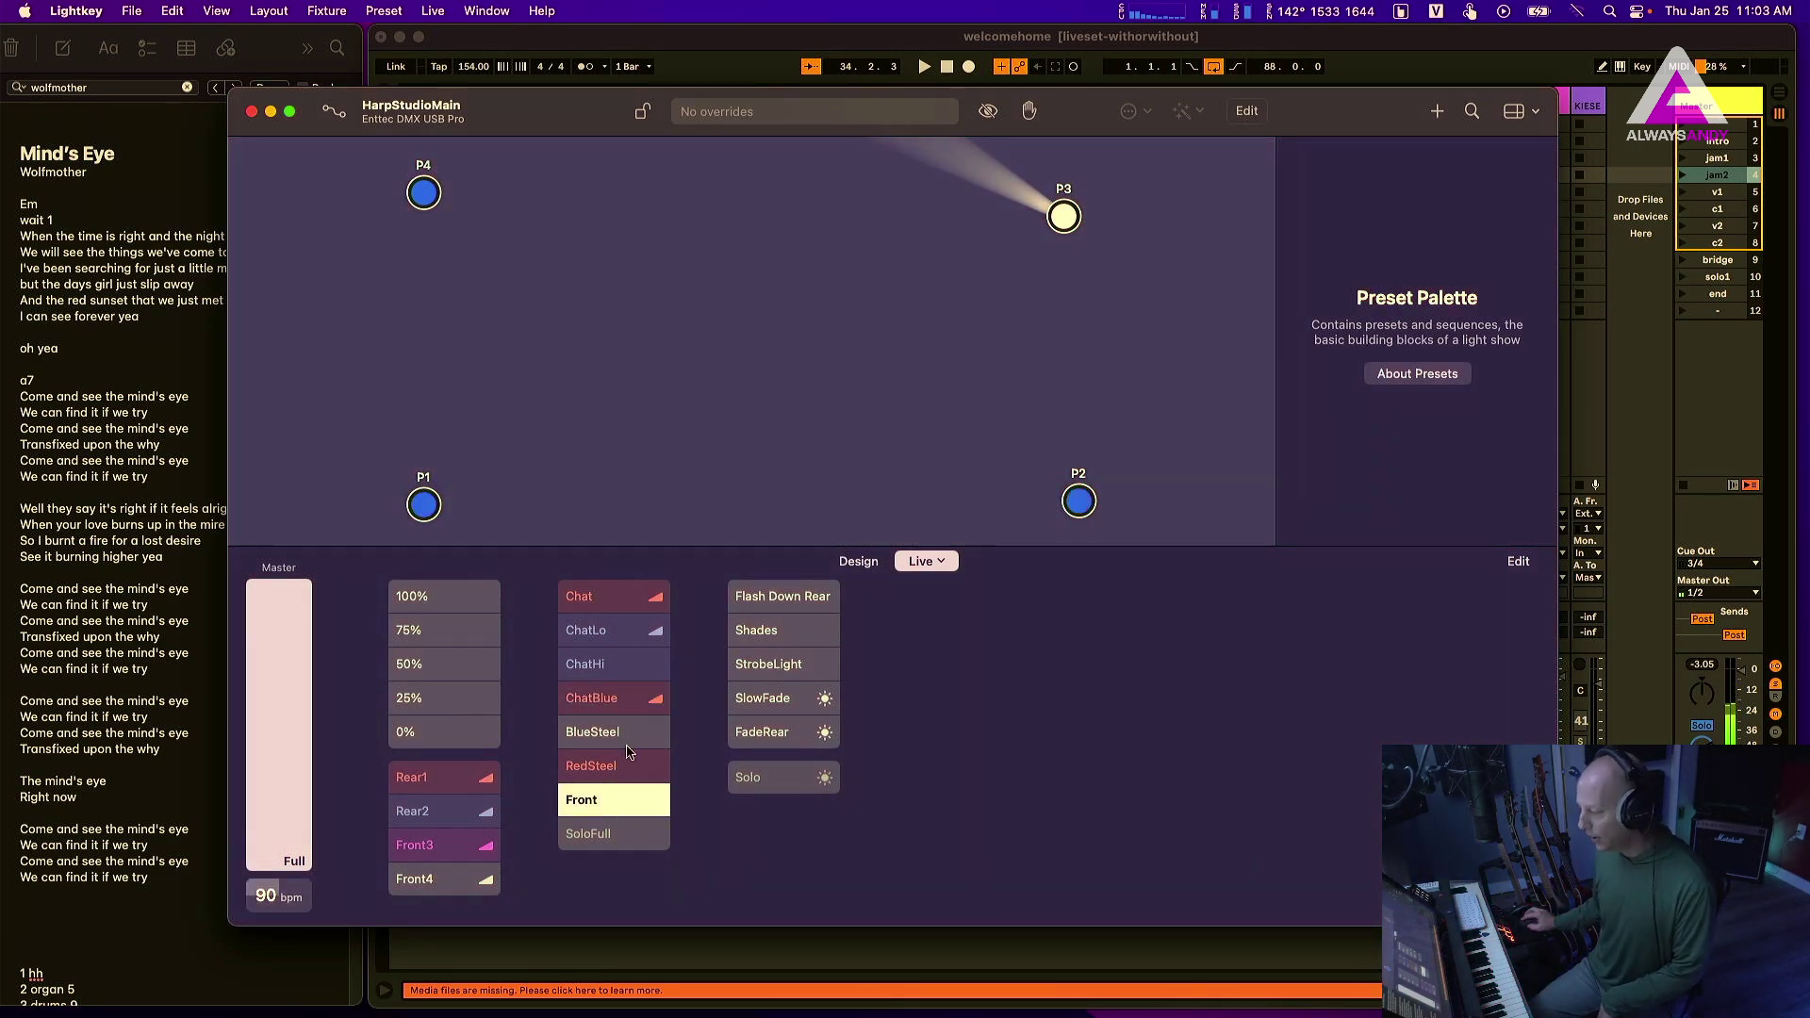
{"action": "left_click", "coordinate": [769, 779]}
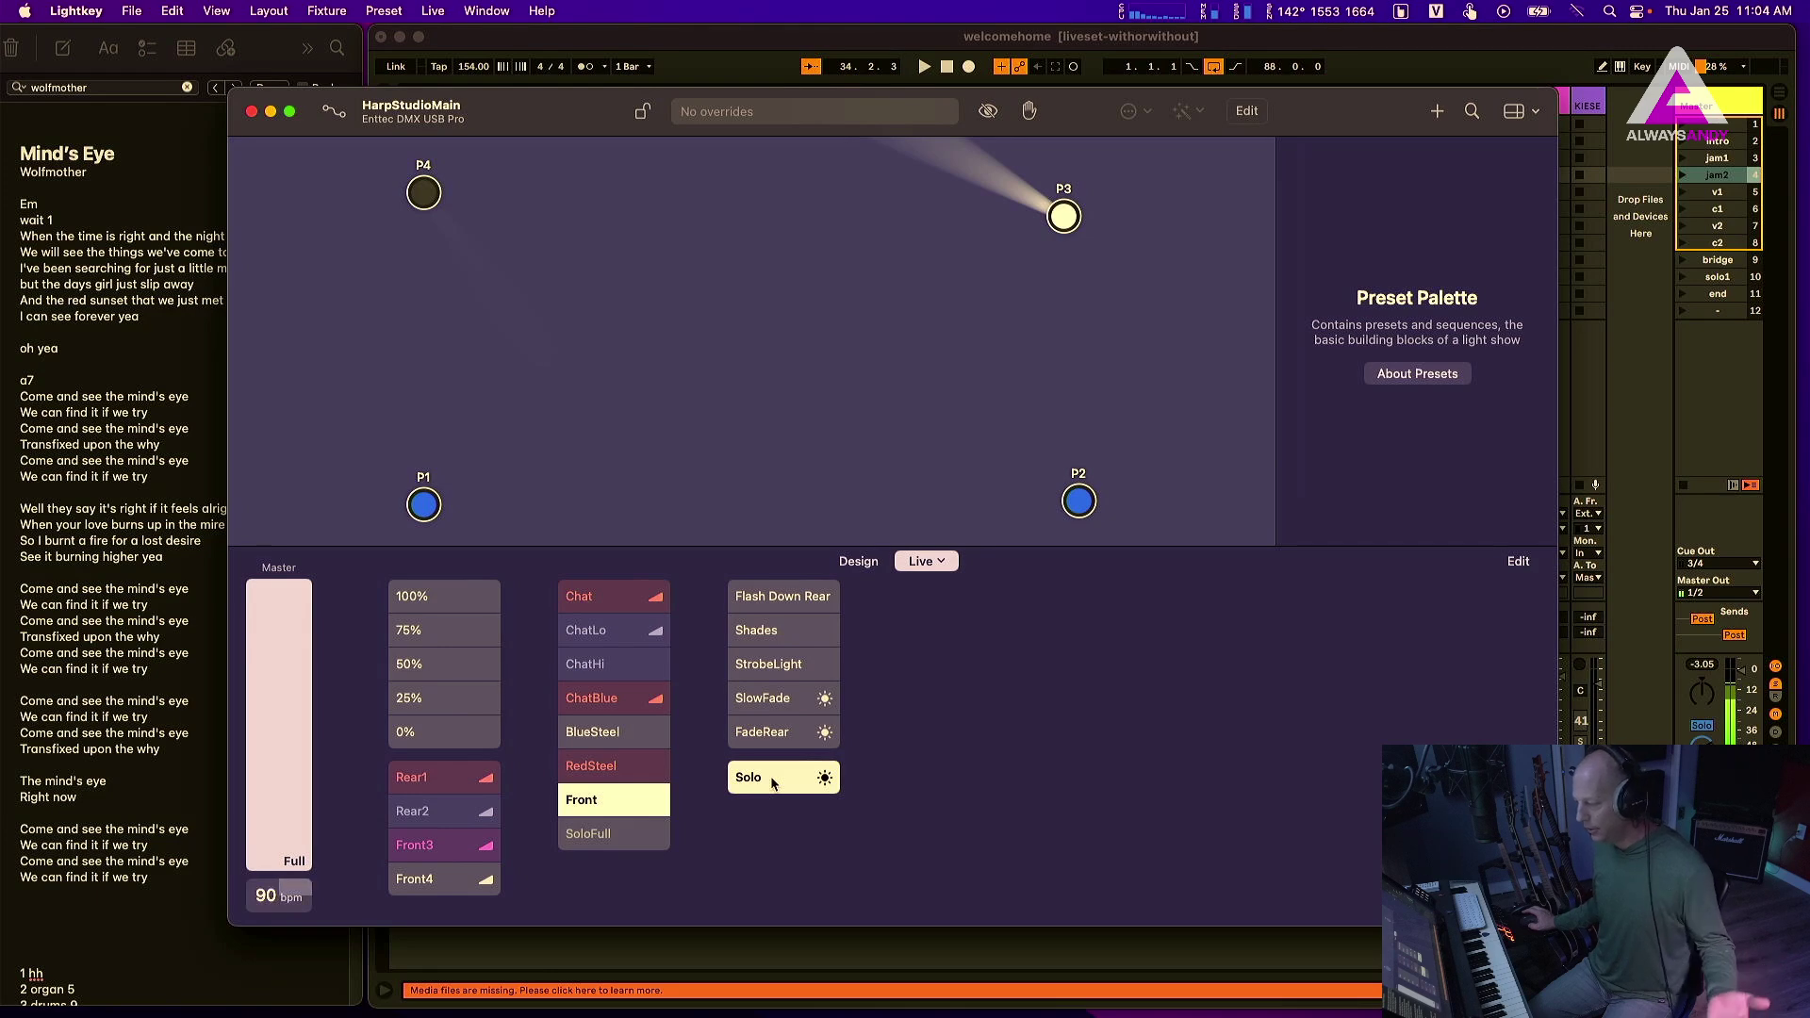
{"action": "left_click", "coordinate": [785, 705]}
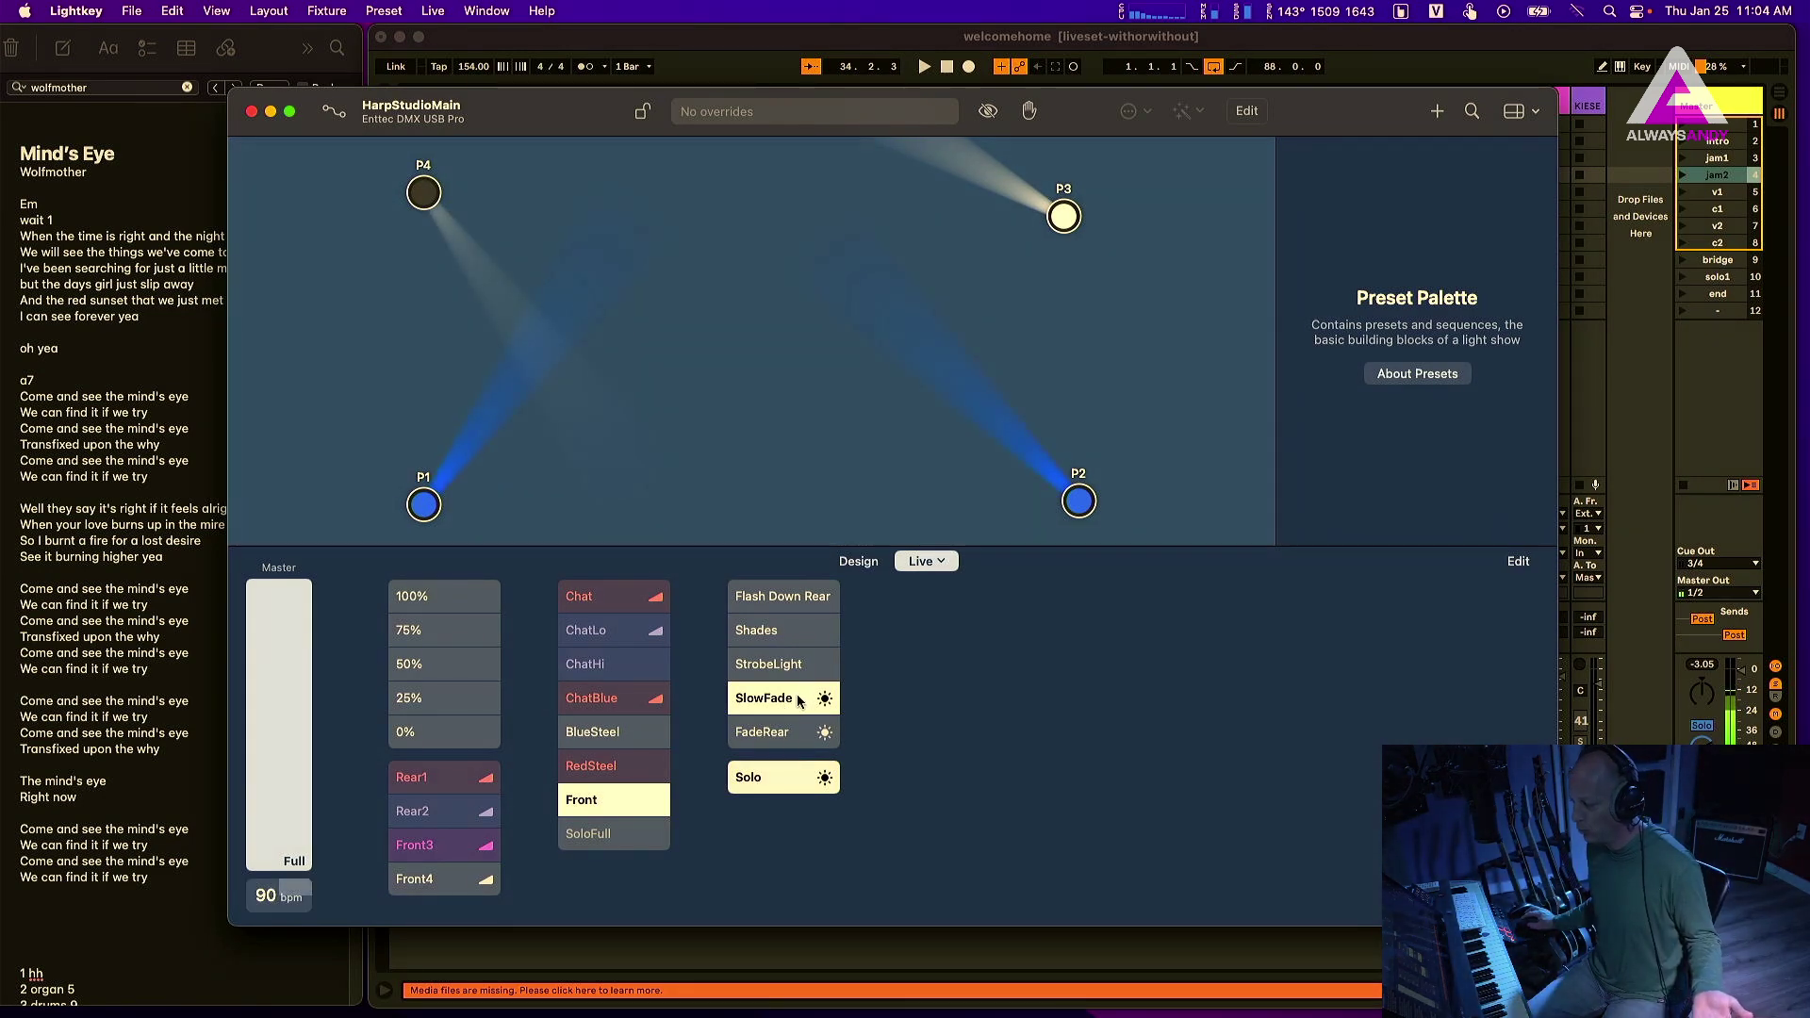
{"action": "left_click", "coordinate": [821, 700]}
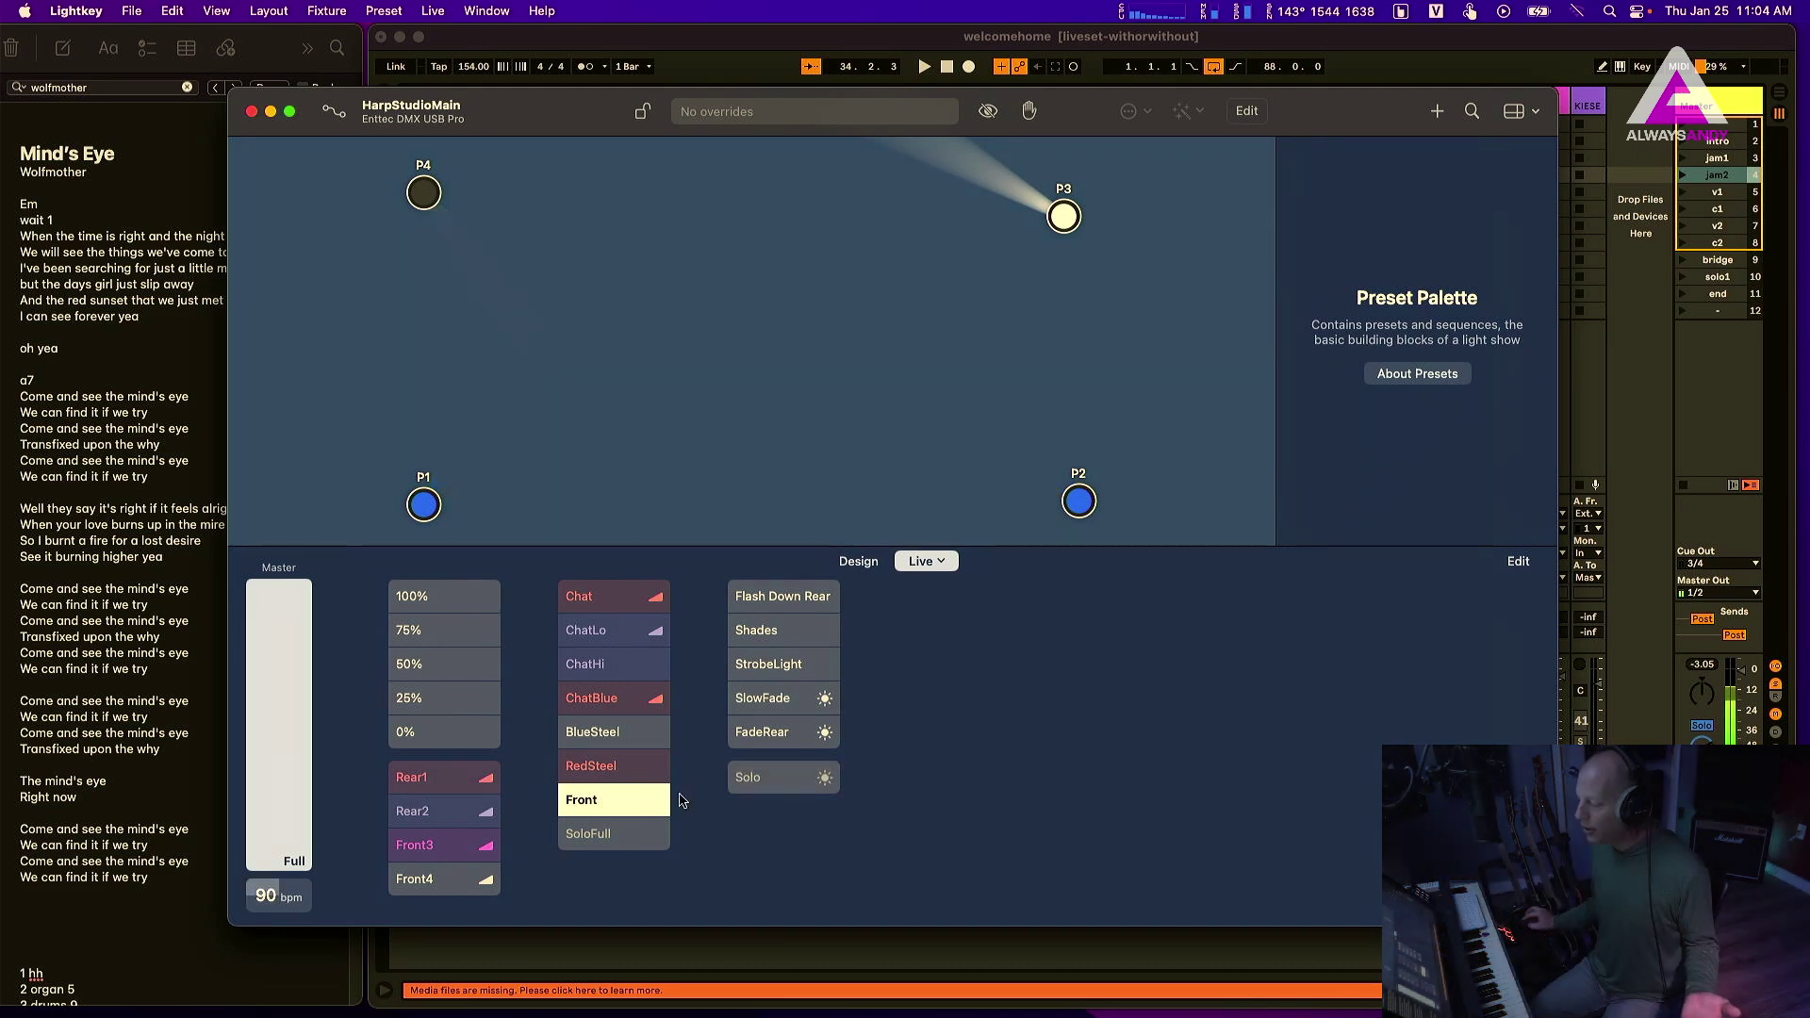
{"action": "left_click", "coordinate": [745, 783]}
{"action": "left_click", "coordinate": [613, 597]}
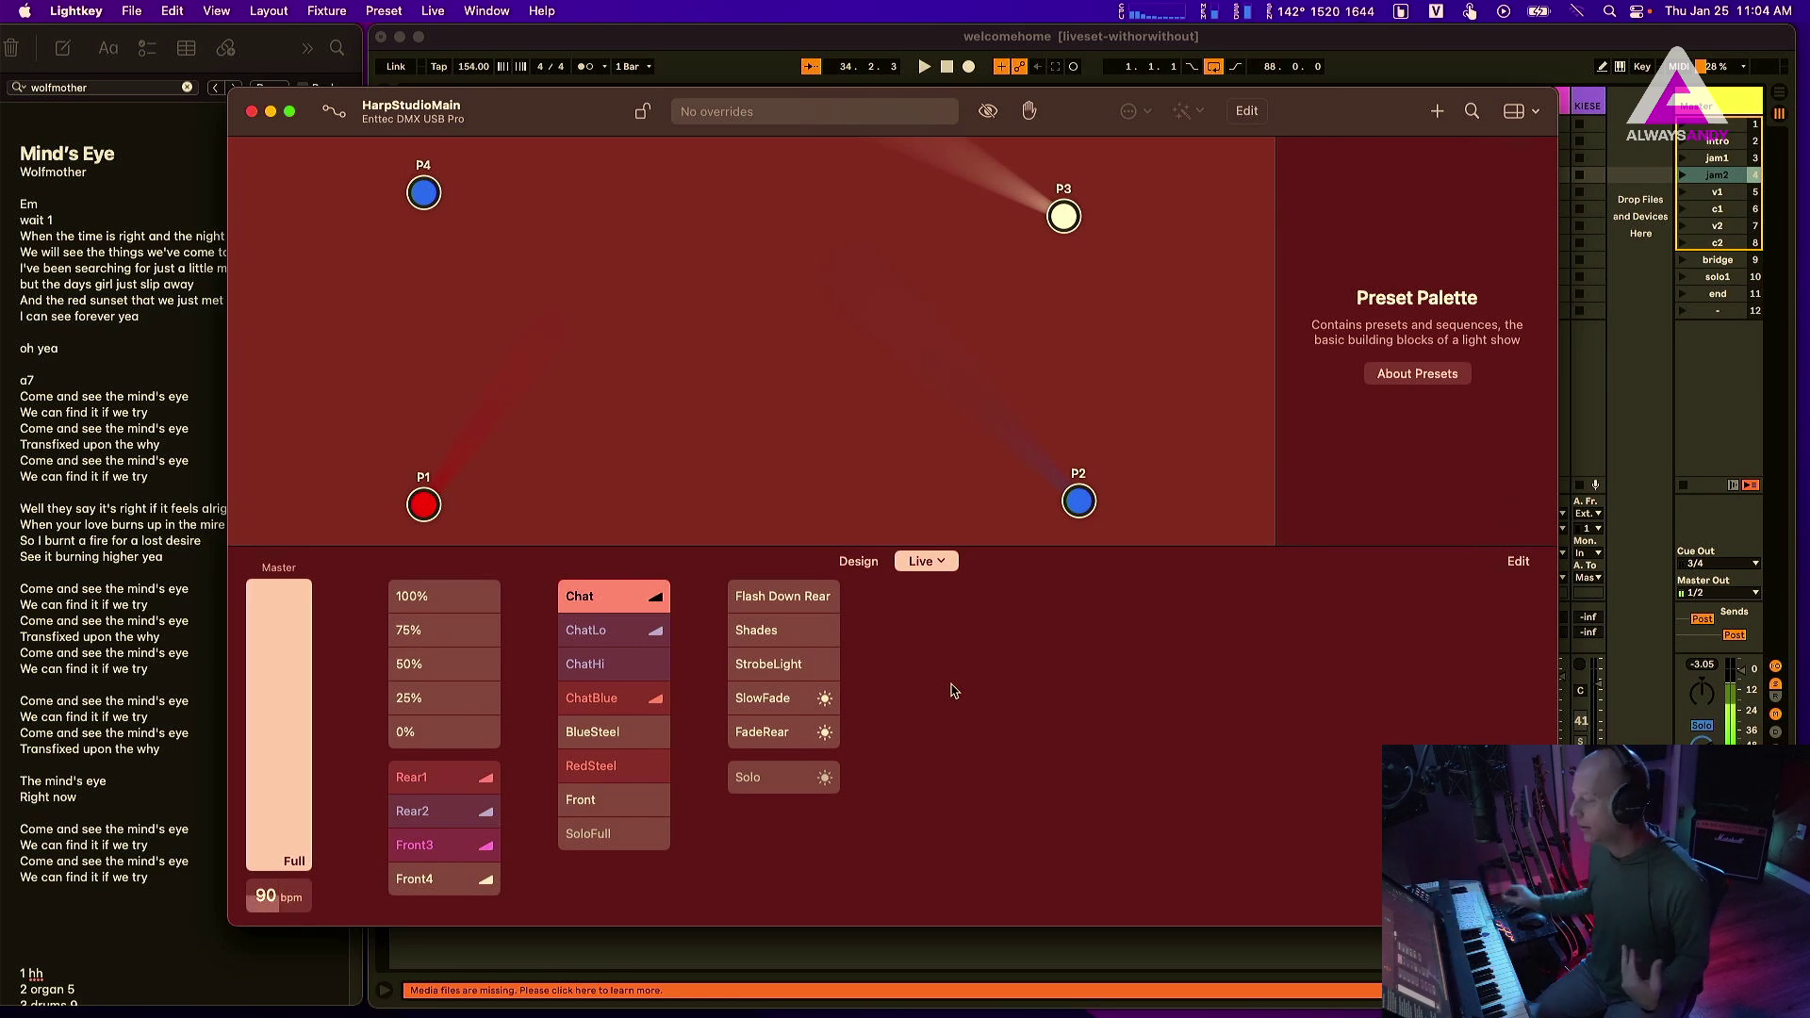
- Move Lightkey aside, bring Ableton Live to the front, and show its User Library browser
{"action": "left_click_drag", "start_coordinate": [1320, 111], "coordinate": [1245, 140]}
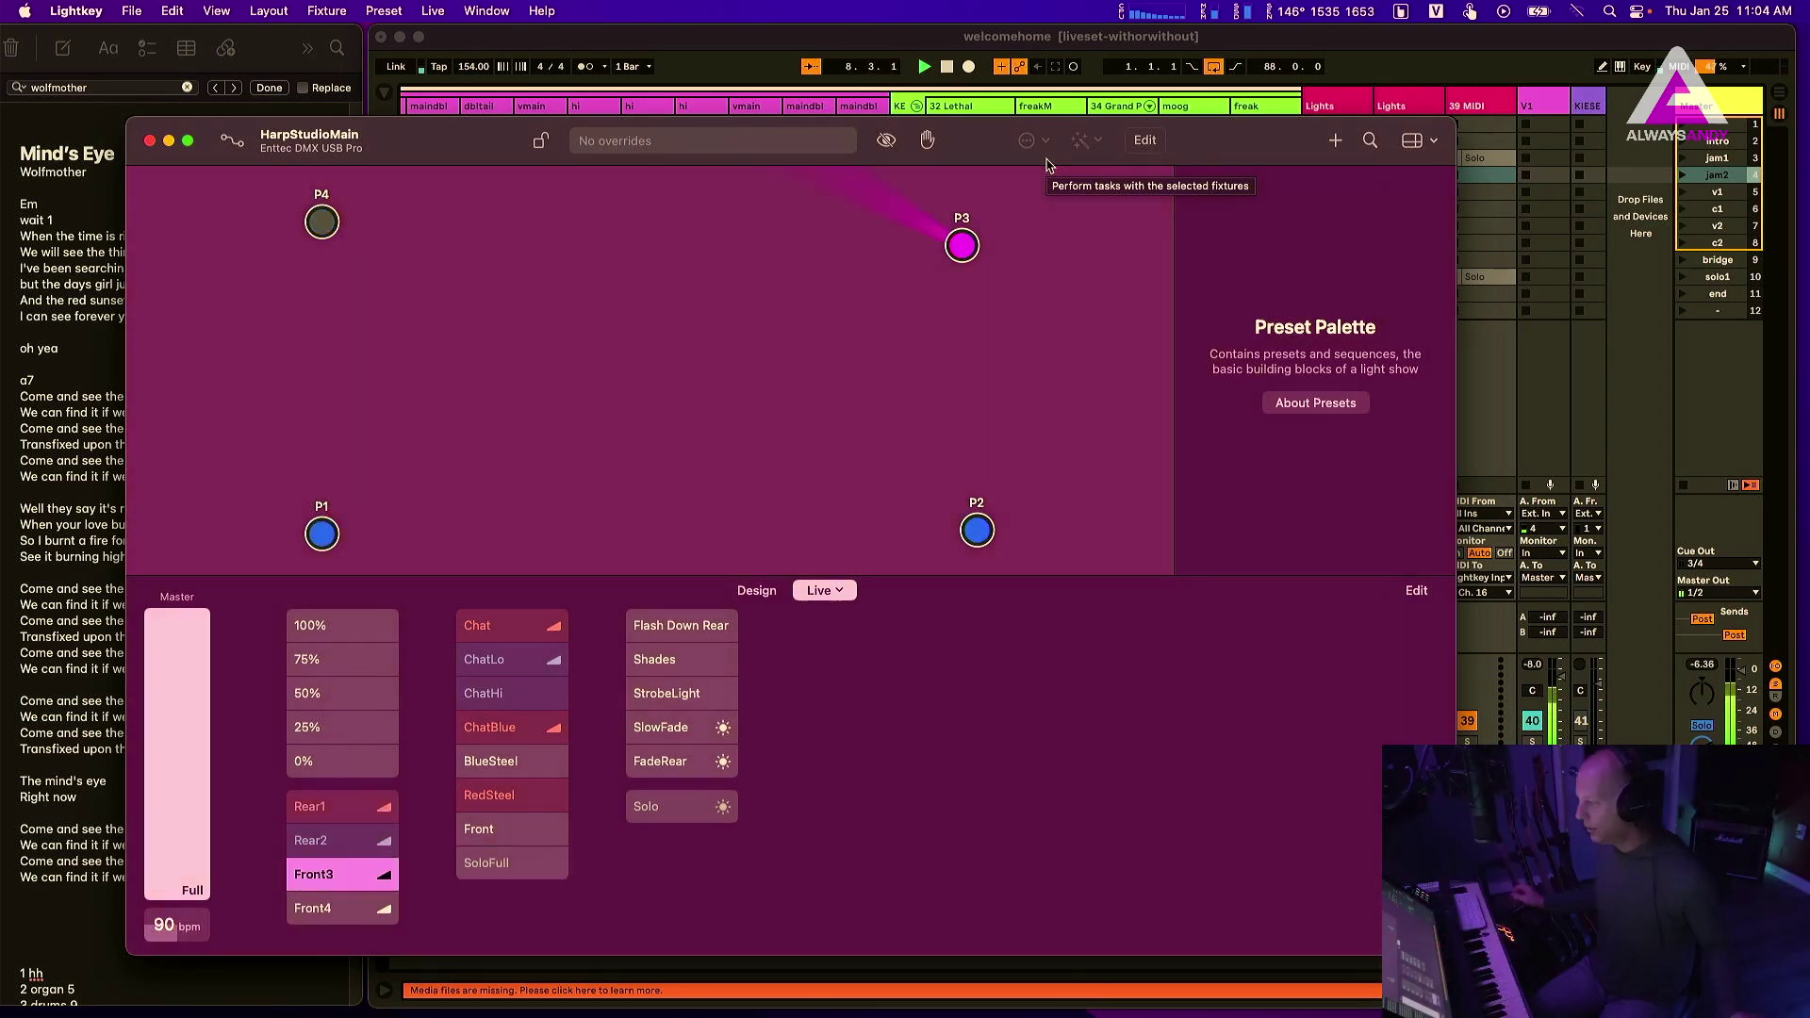
{"action": "left_click", "coordinate": [1329, 39]}
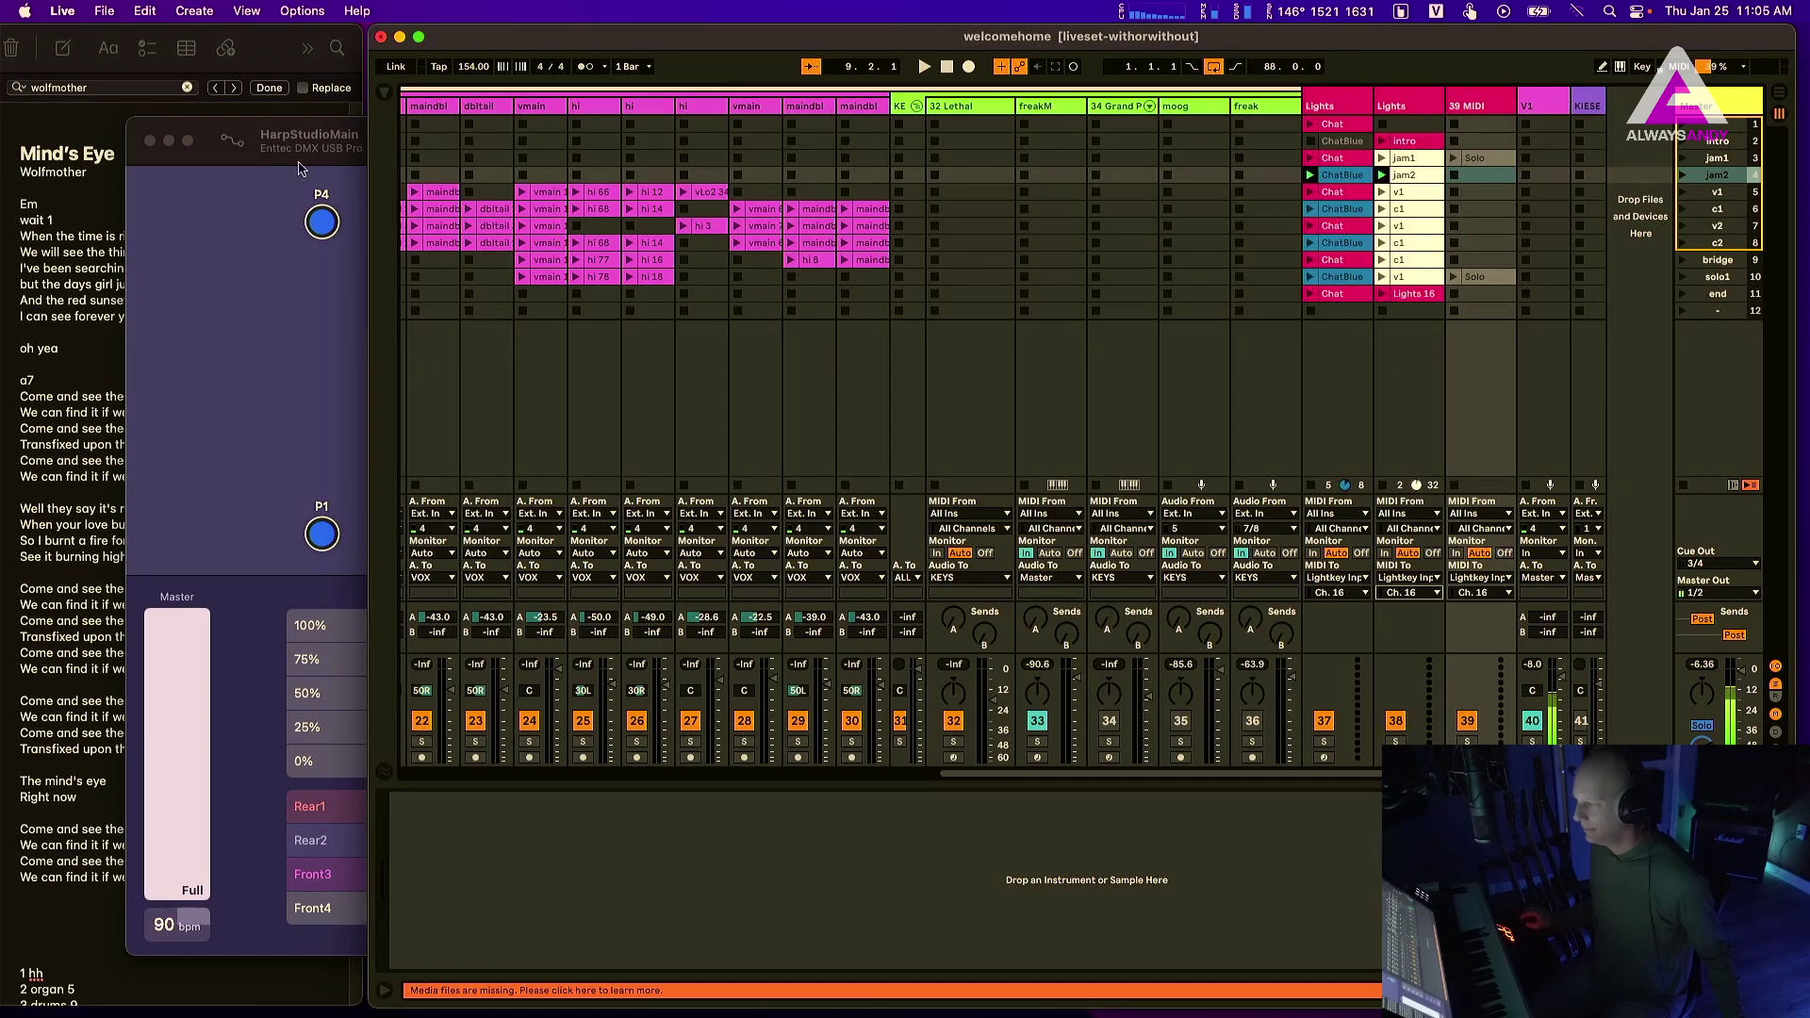
{"action": "left_click", "coordinate": [384, 95]}
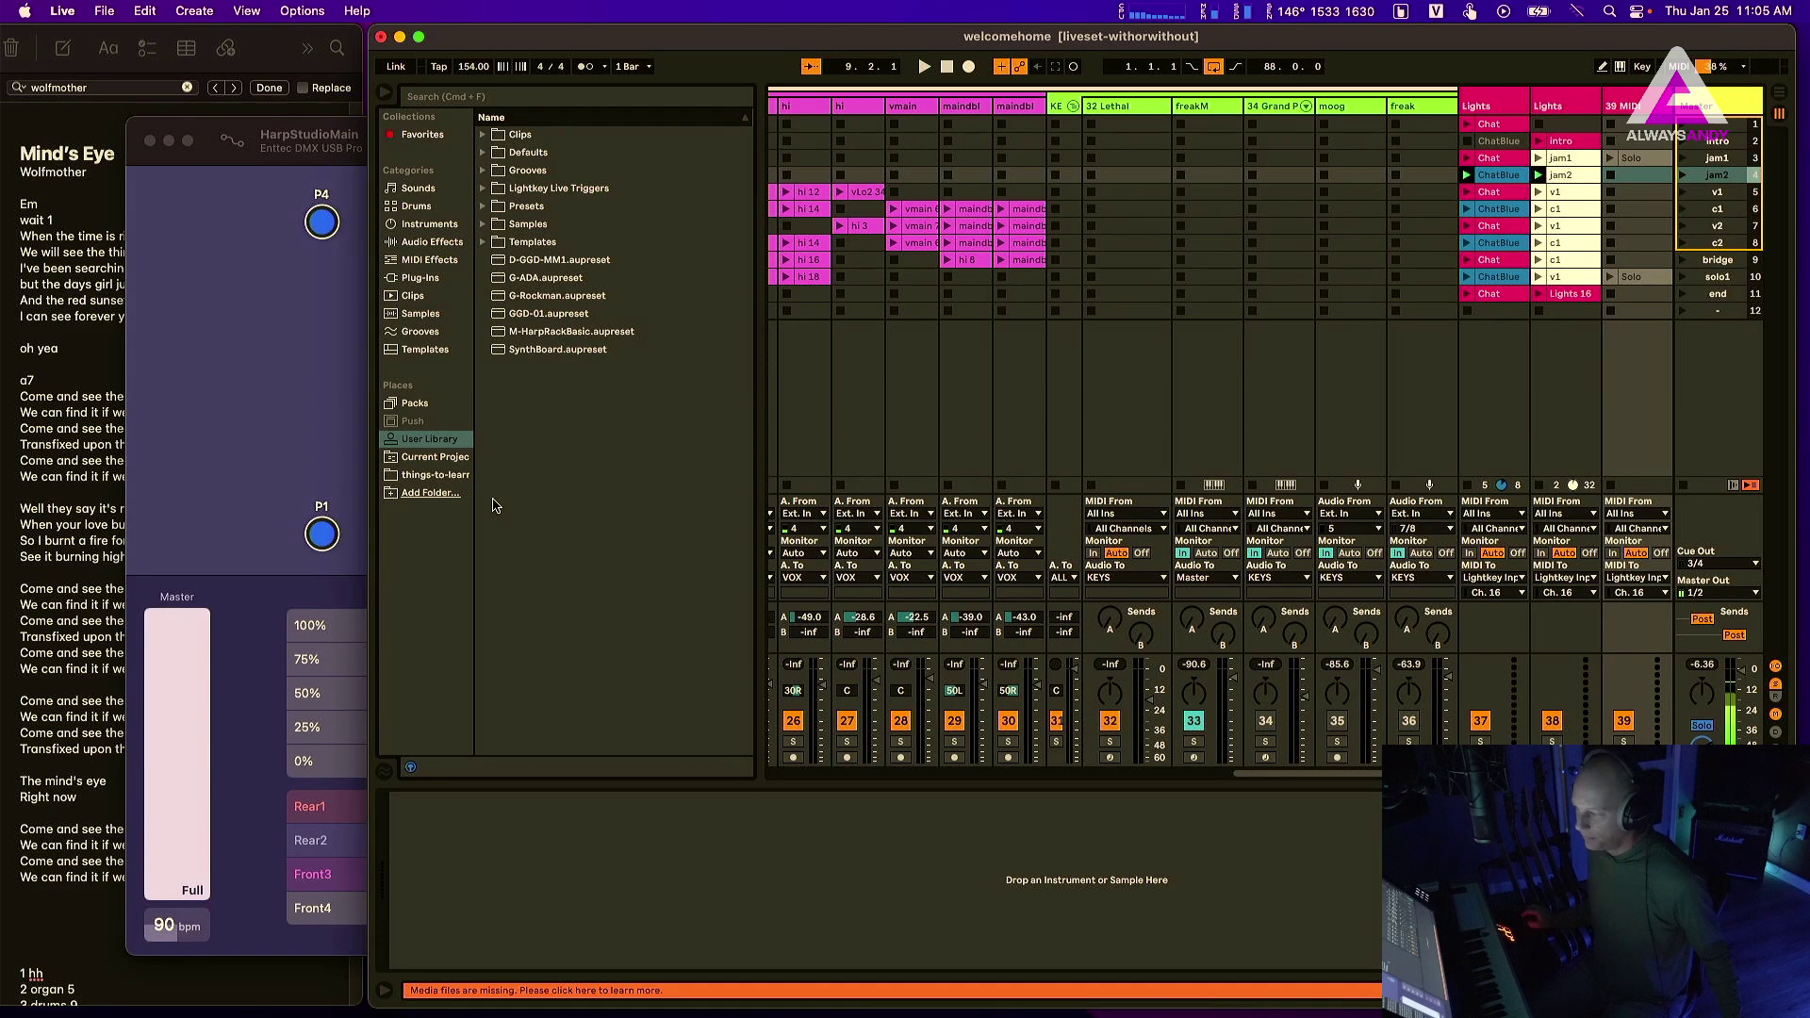
- Expand Lightkey Live Triggers > Lightkey Project.als > HarpMain to list its cues
{"action": "left_click", "coordinate": [236, 254]}
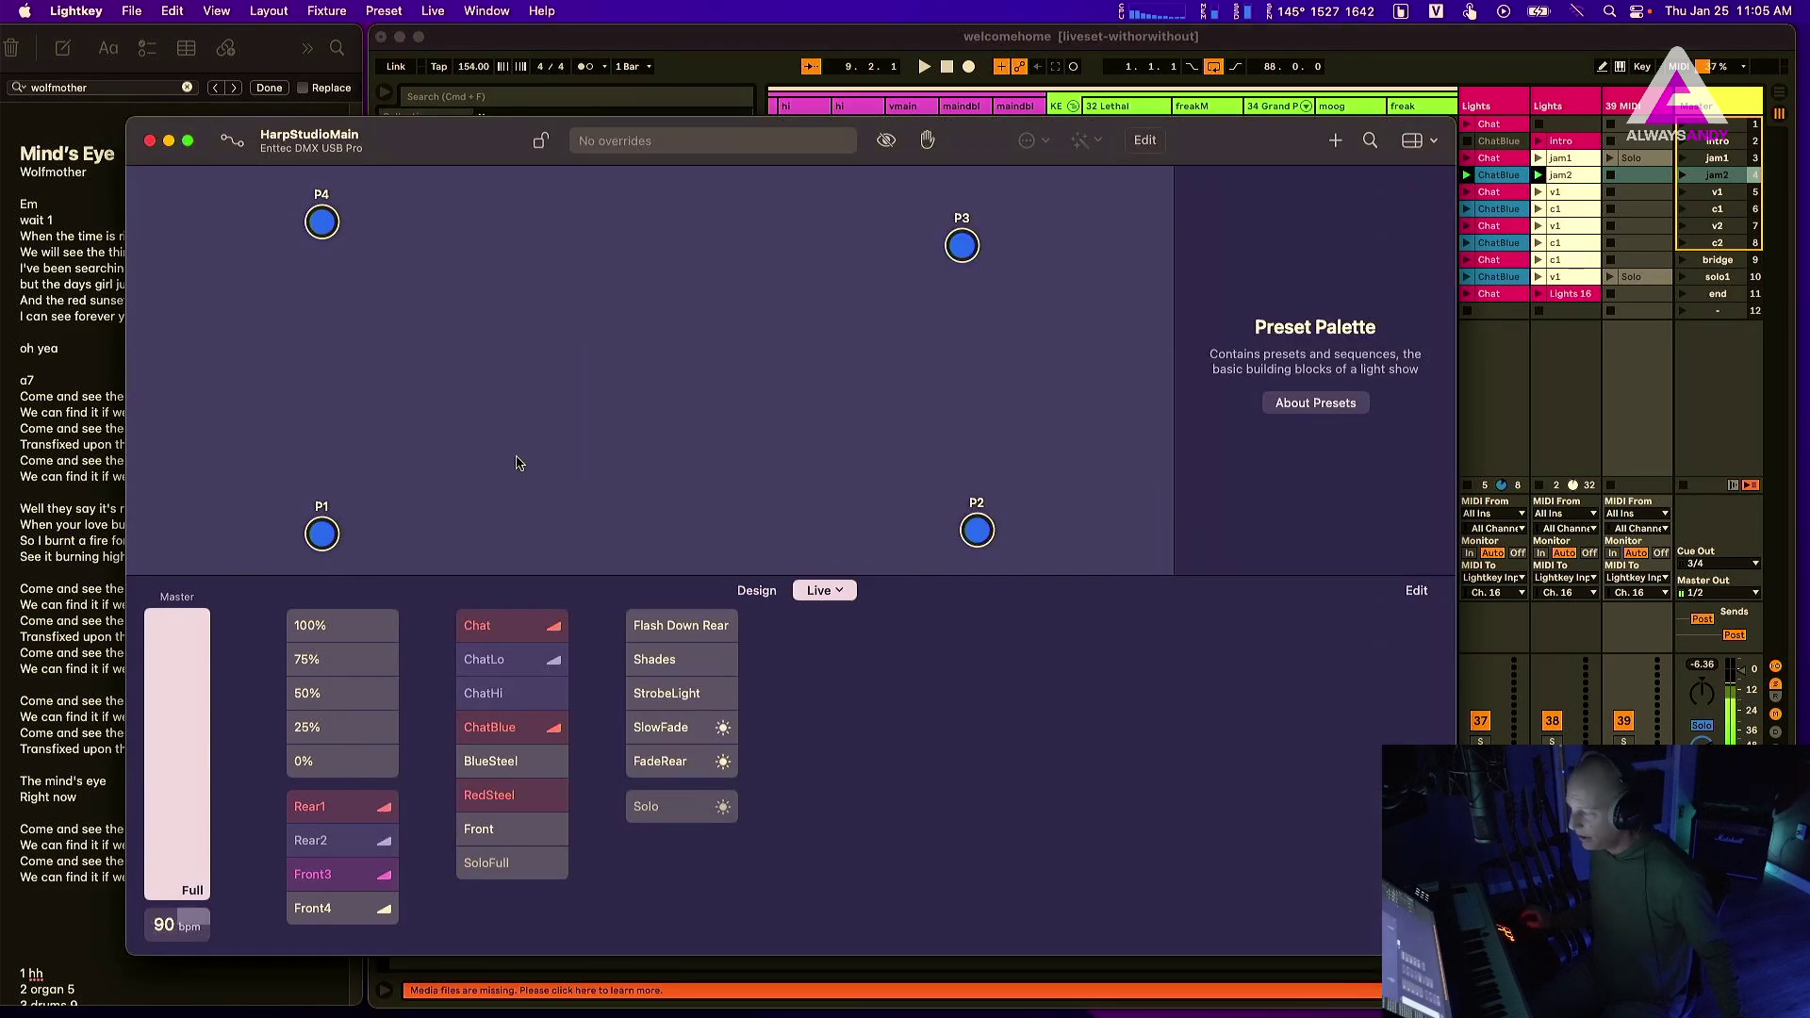
{"action": "left_click", "coordinate": [568, 47]}
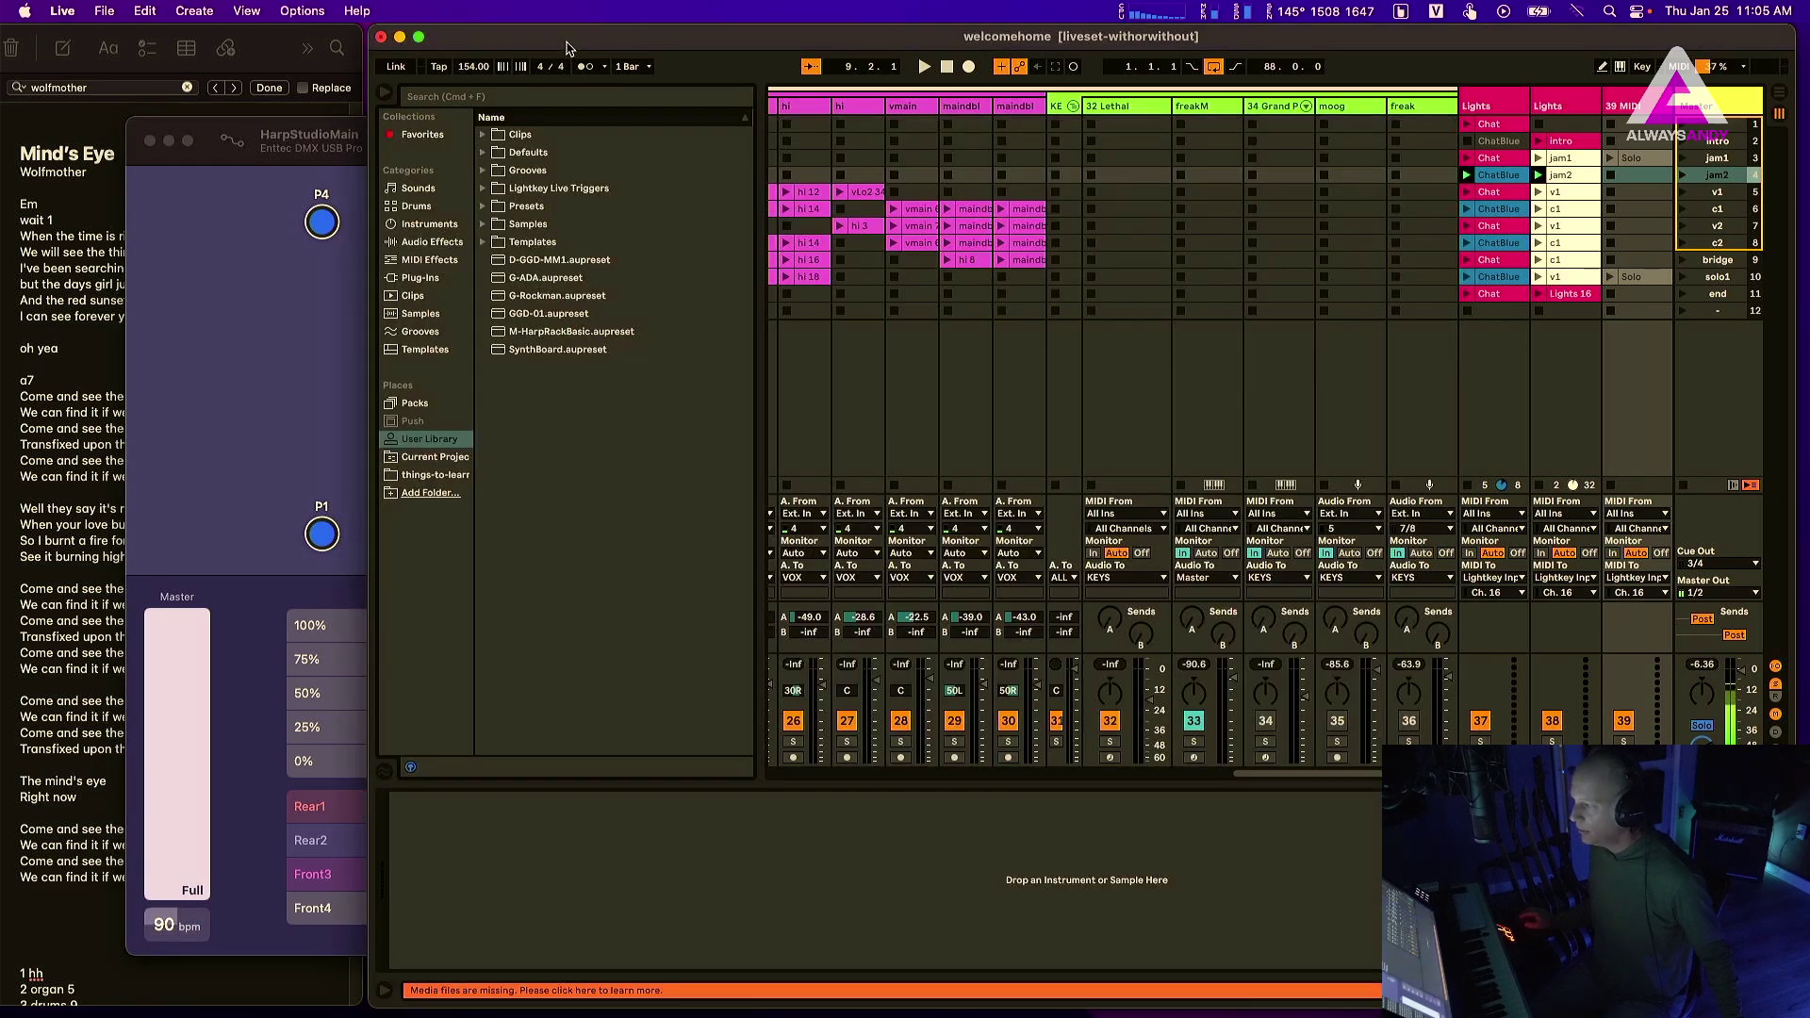
{"action": "left_click", "coordinate": [482, 188]}
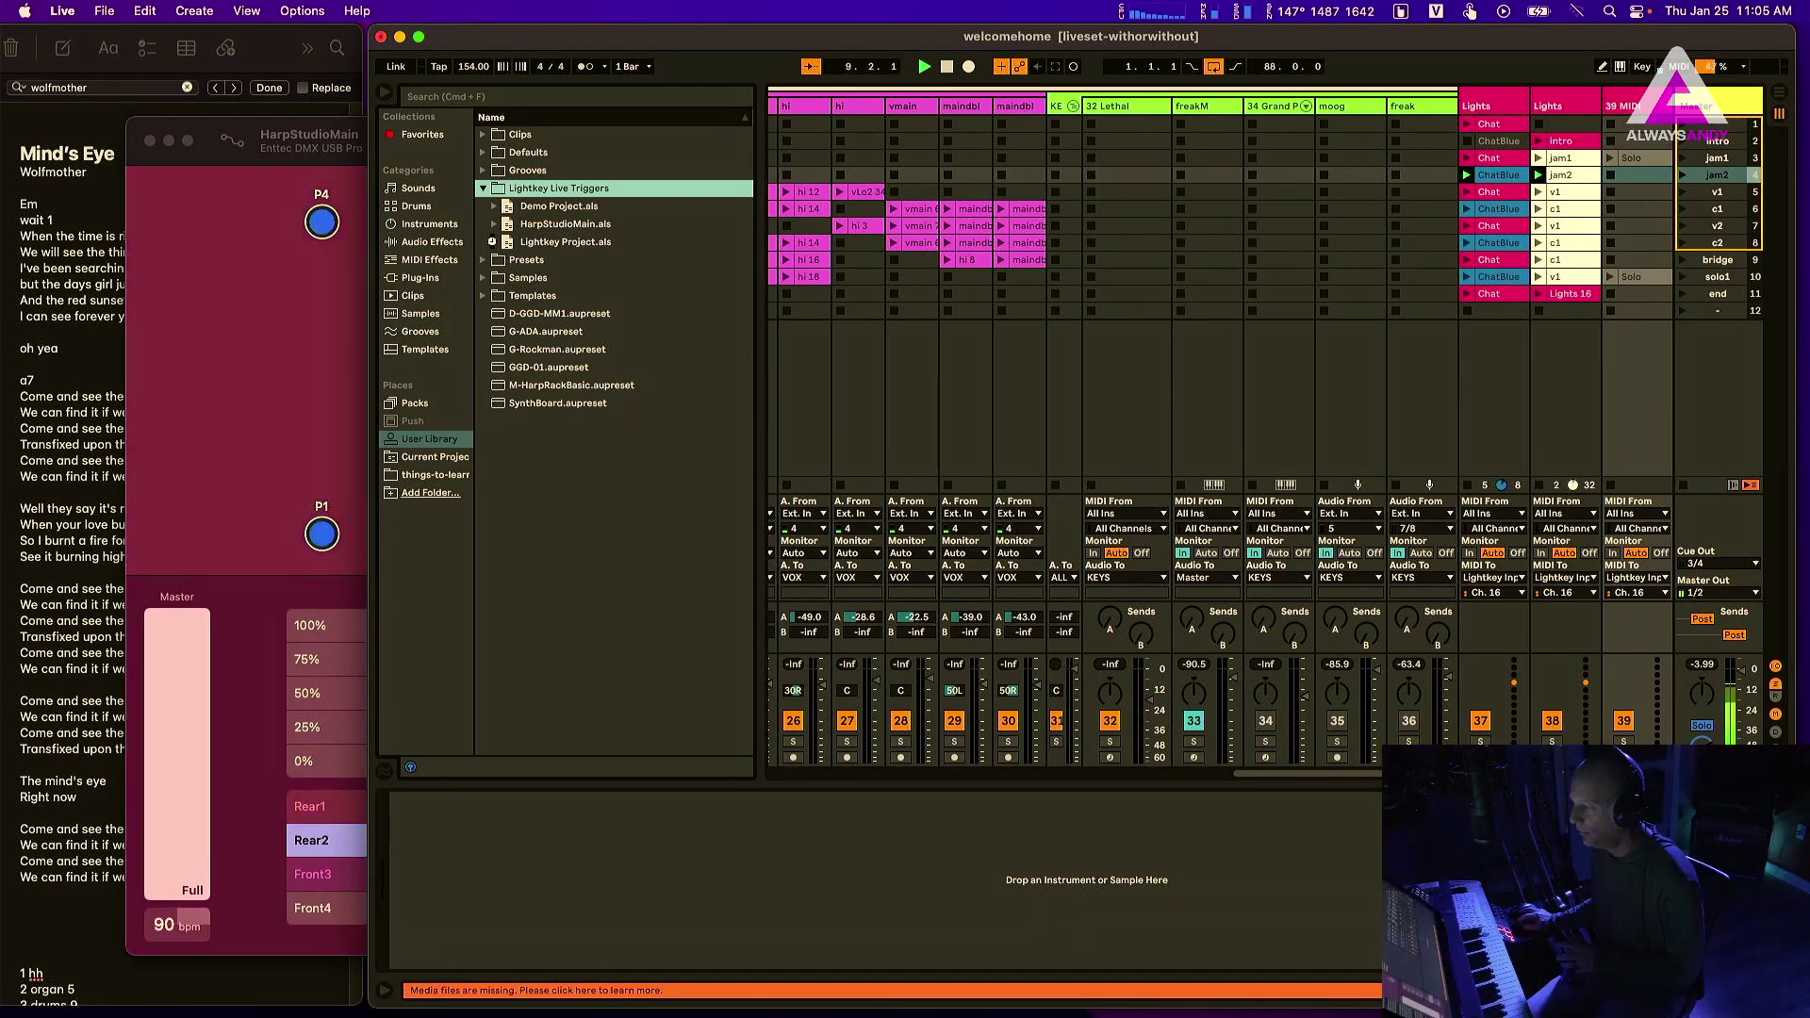
{"action": "left_click", "coordinate": [494, 242]}
{"action": "left_click", "coordinate": [506, 277]}
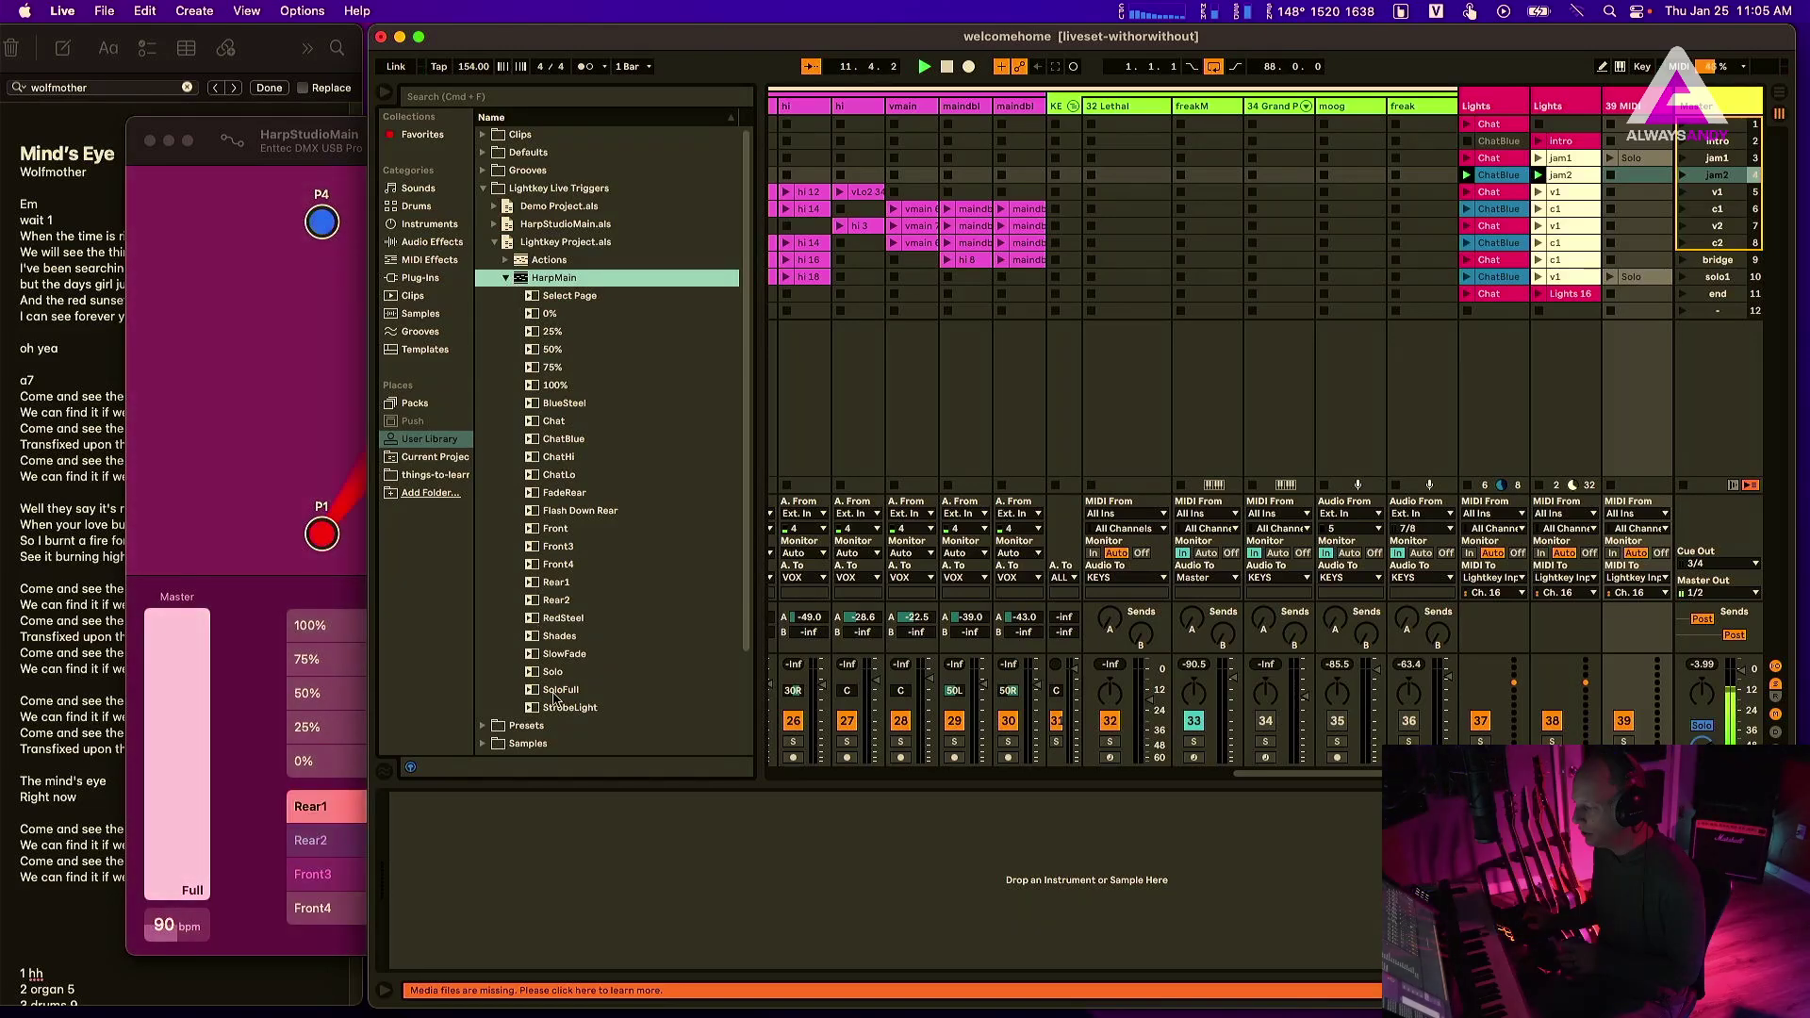
- Preview the HarpMain Rear2 cue with Lightkey visible, then cover Lightkey with Live again
{"action": "left_click_drag", "start_coordinate": [623, 38], "coordinate": [1026, 37]}
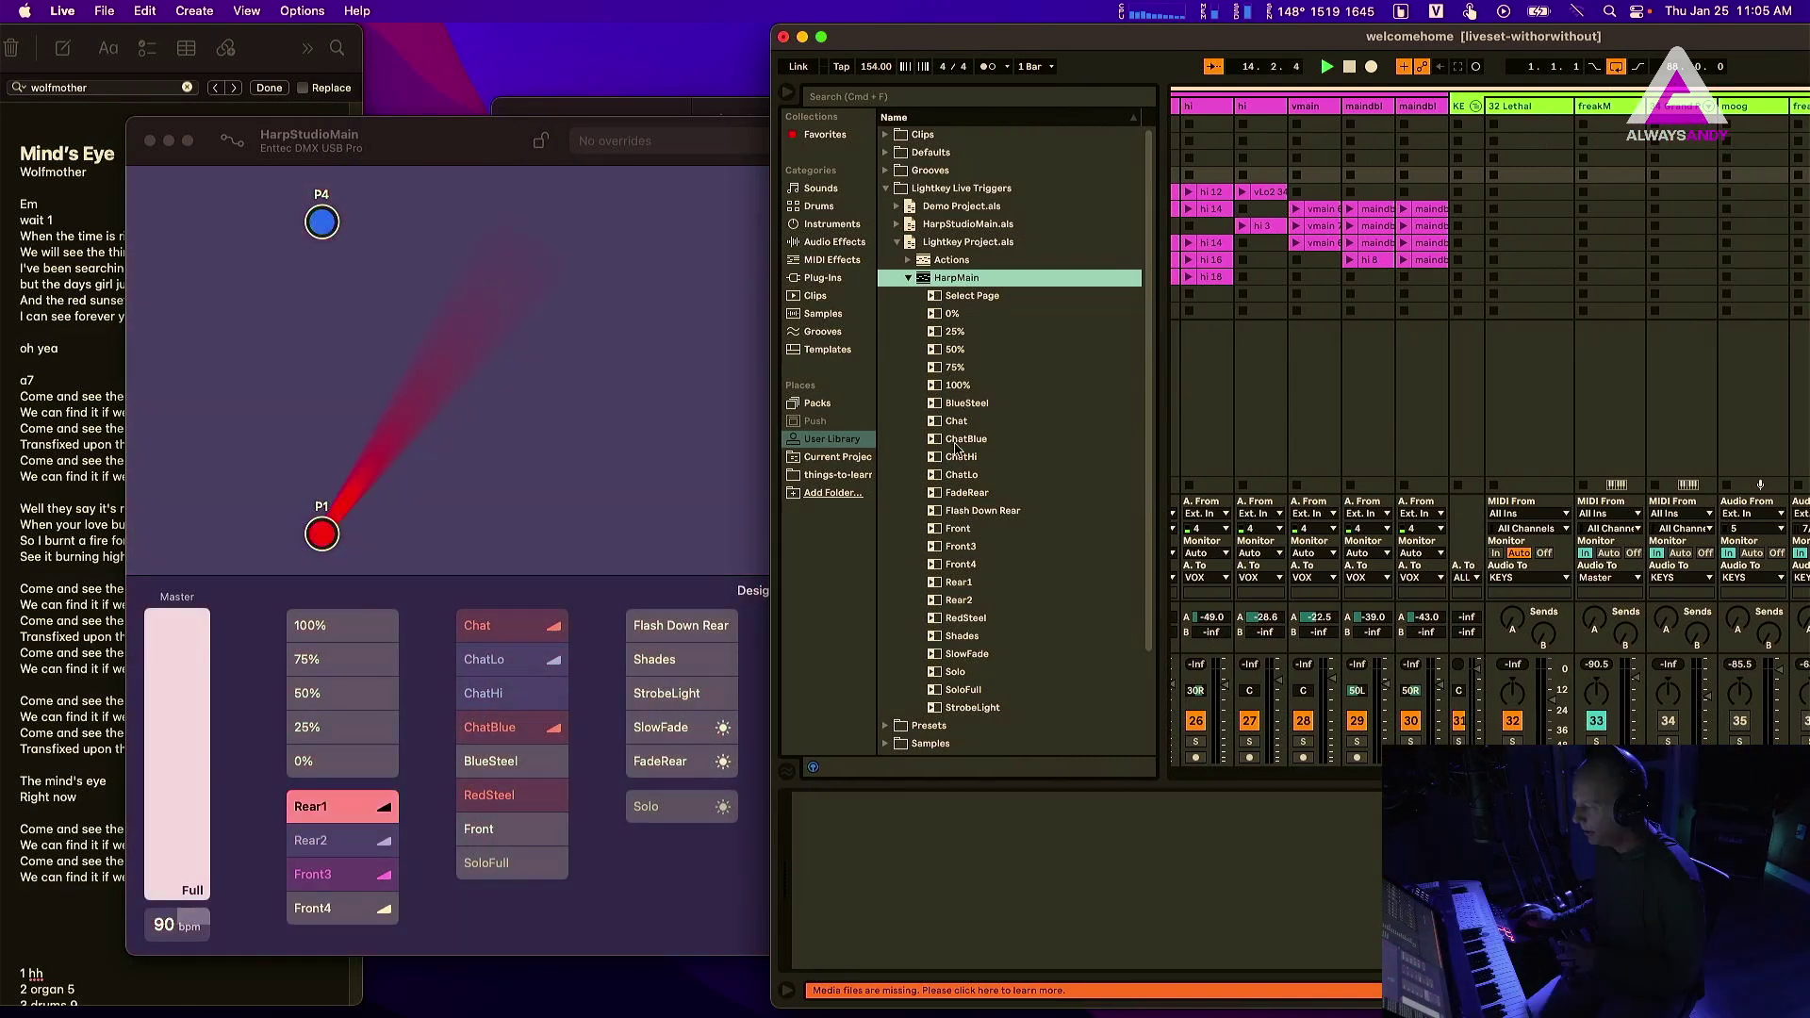
{"action": "left_click", "coordinate": [936, 601]}
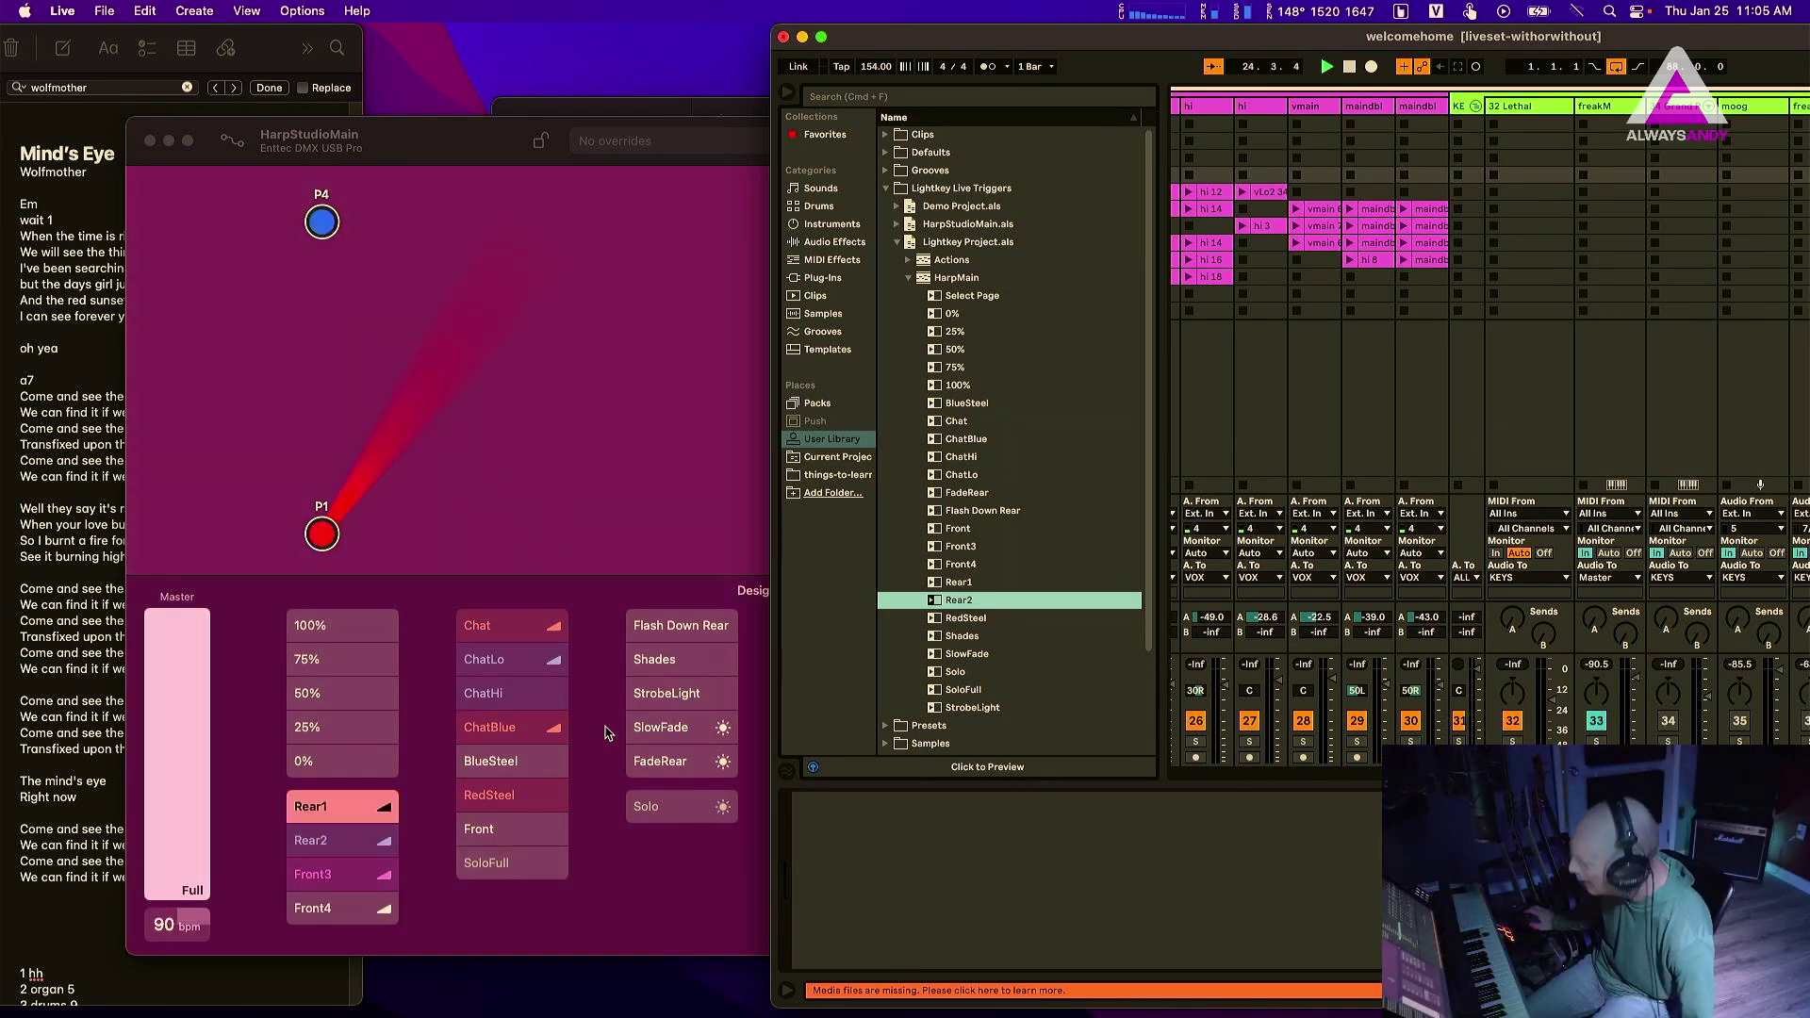
{"action": "left_click_drag", "start_coordinate": [931, 36], "coordinate": [274, 8]}
- Select the Lights, Lights and 39 MIDI track headers in turn twice, then switch to Lightkey
{"action": "left_click", "coordinate": [1261, 355]}
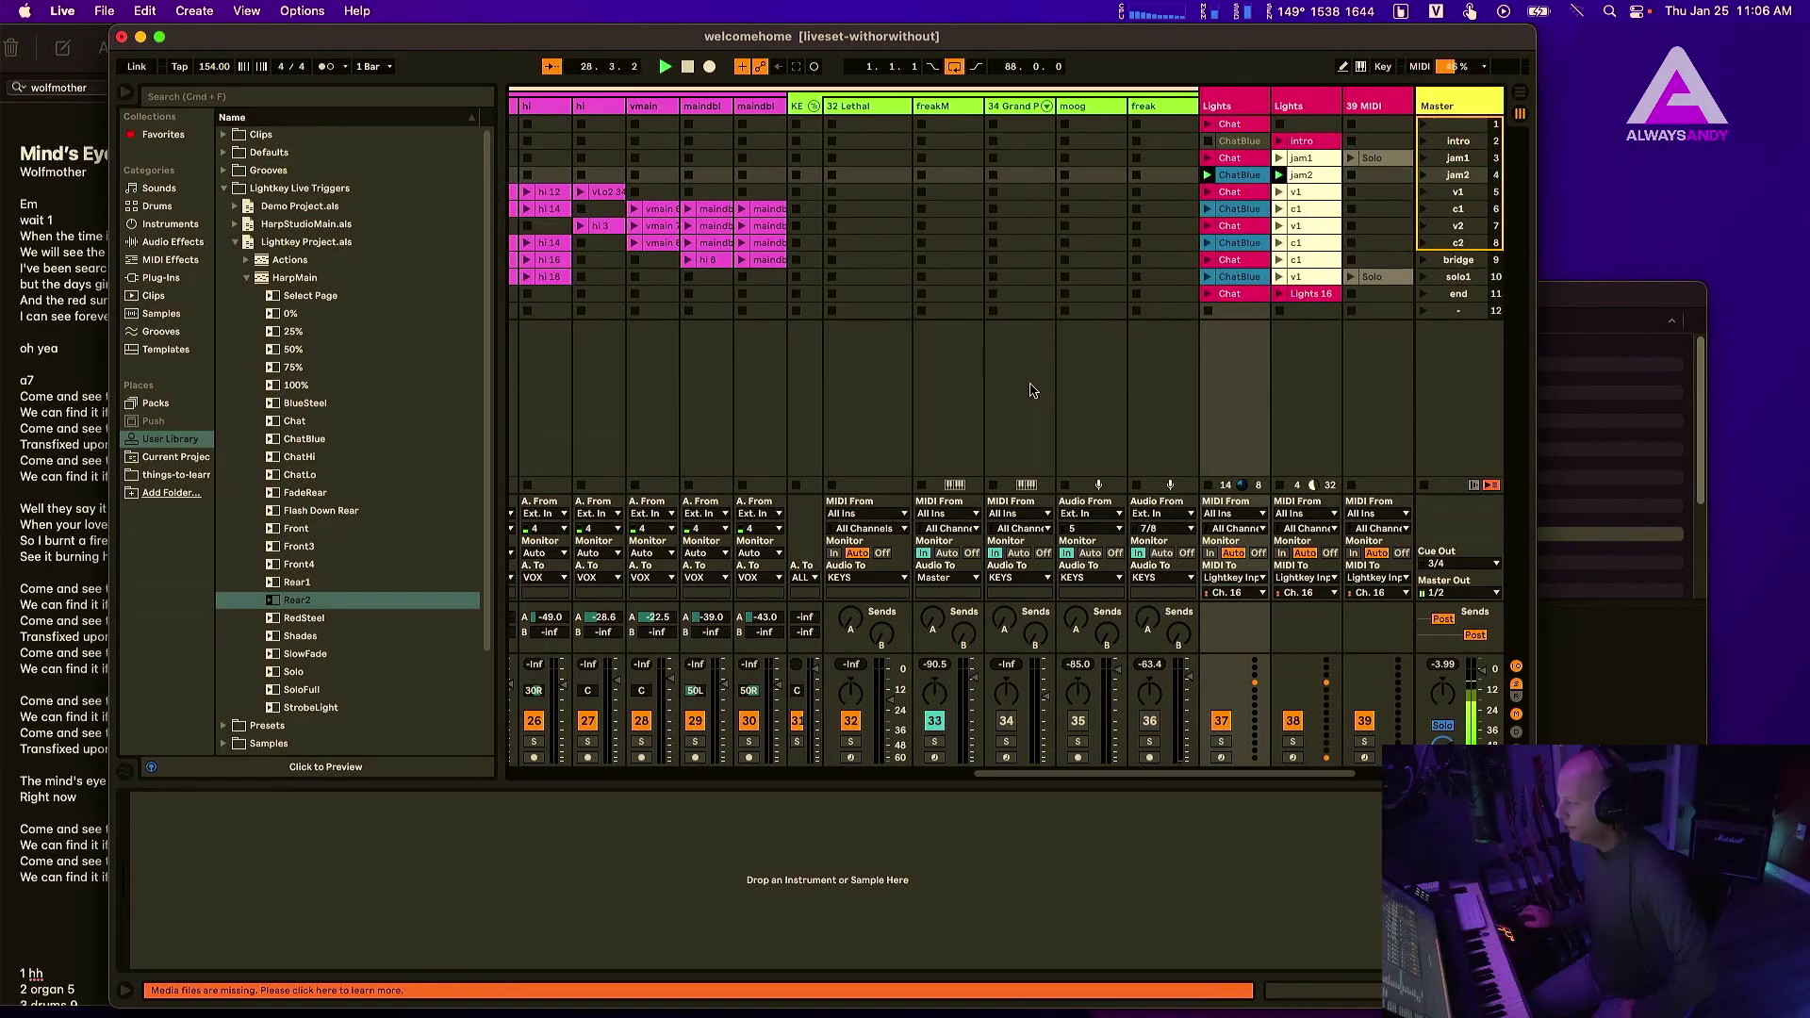
{"action": "scroll", "coordinate": [1044, 376], "scroll_direction": "right", "scroll_amount": 3}
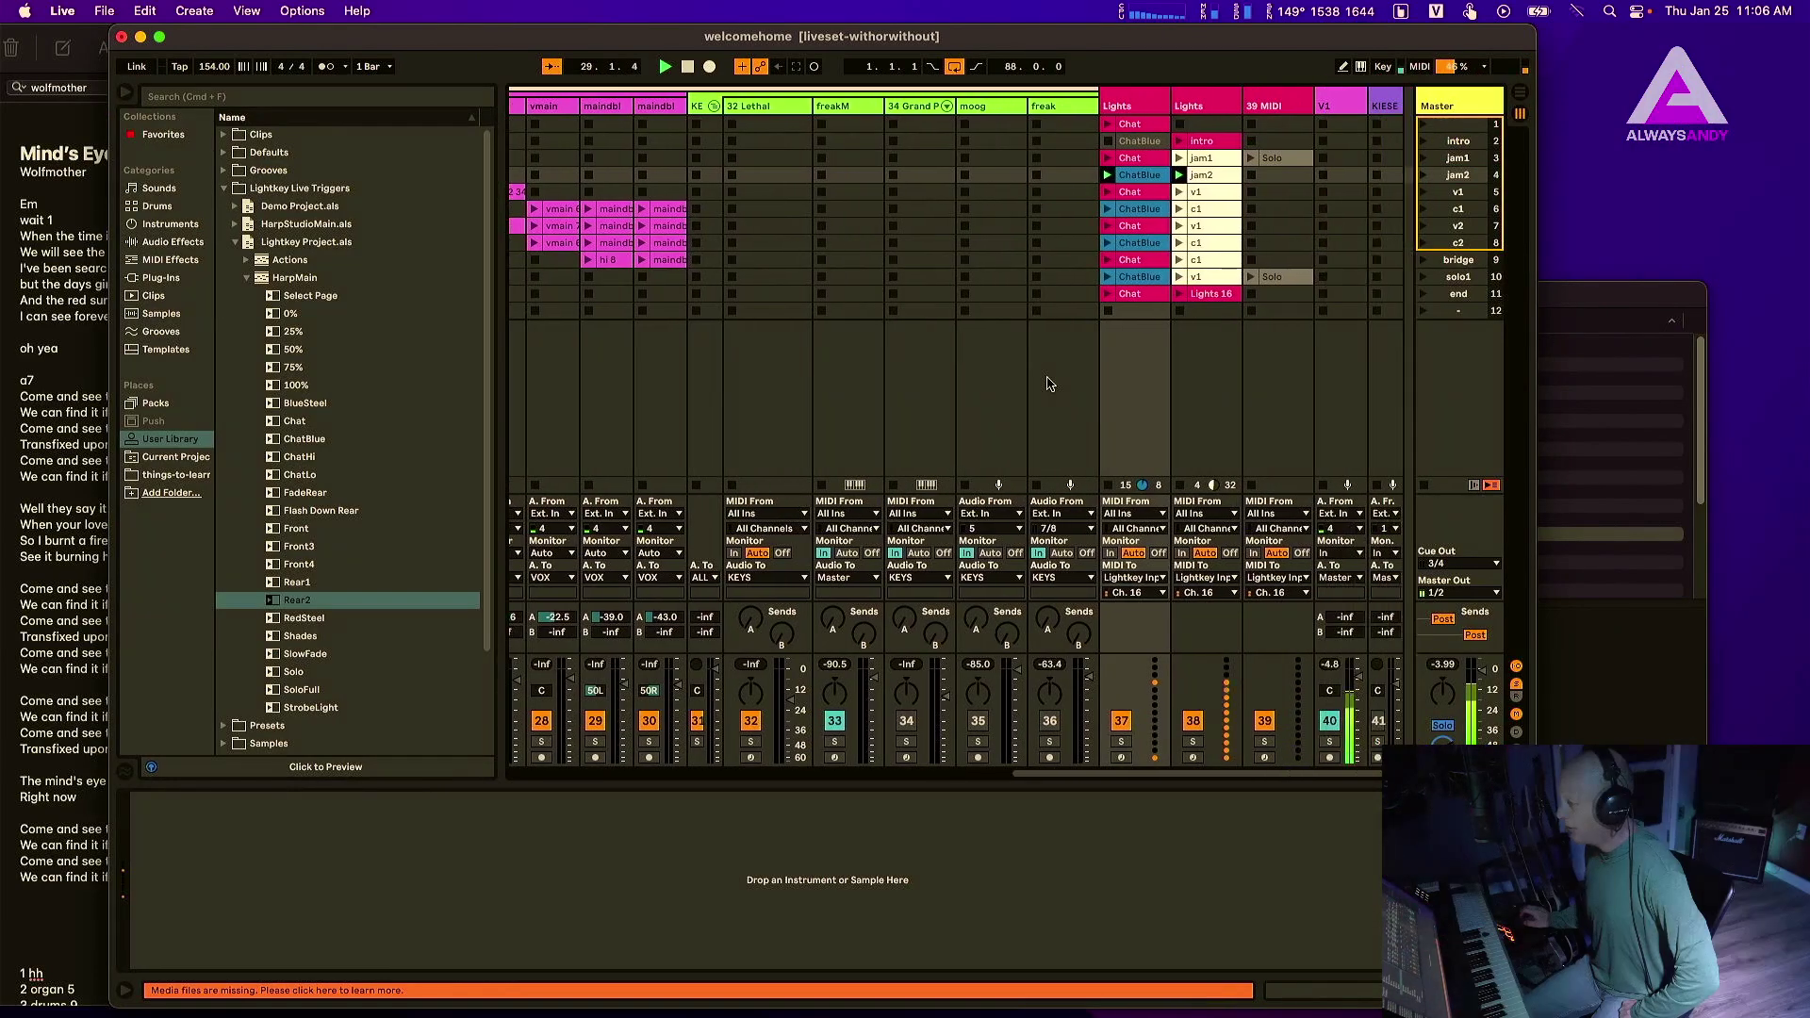
{"action": "left_click", "coordinate": [1151, 100]}
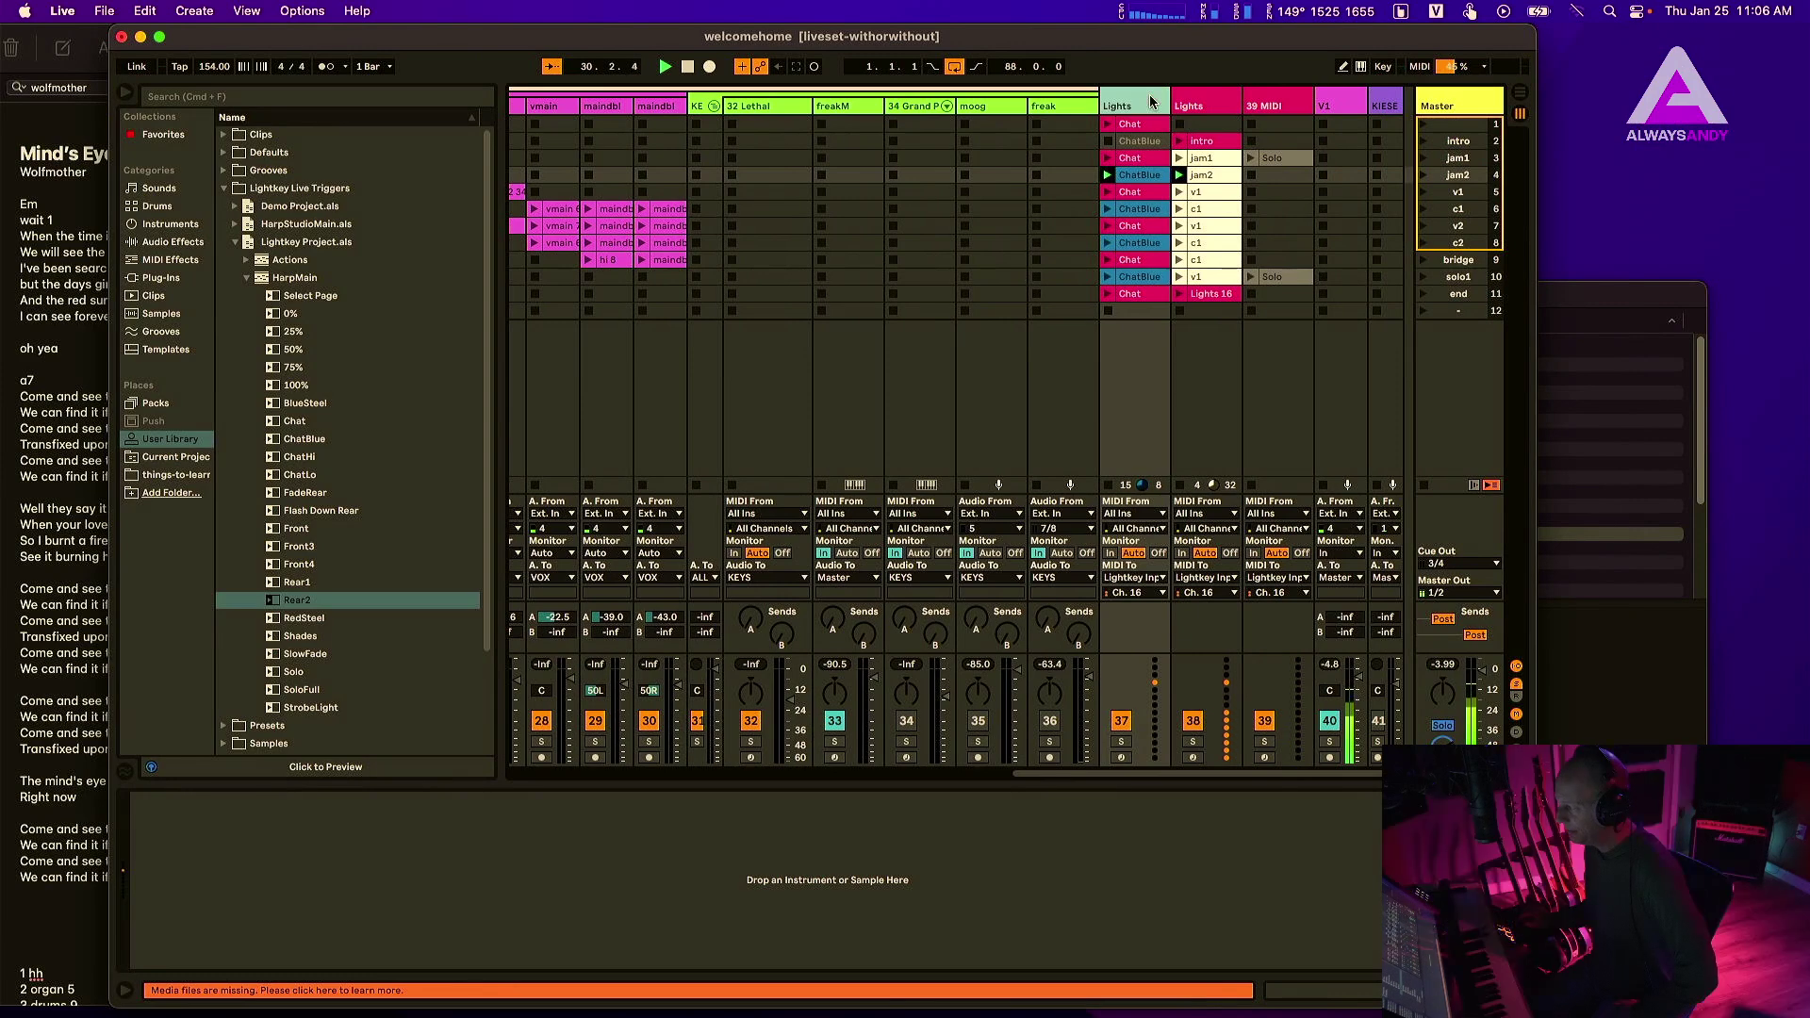
{"action": "left_click", "coordinate": [1202, 105]}
{"action": "left_click", "coordinate": [1290, 107]}
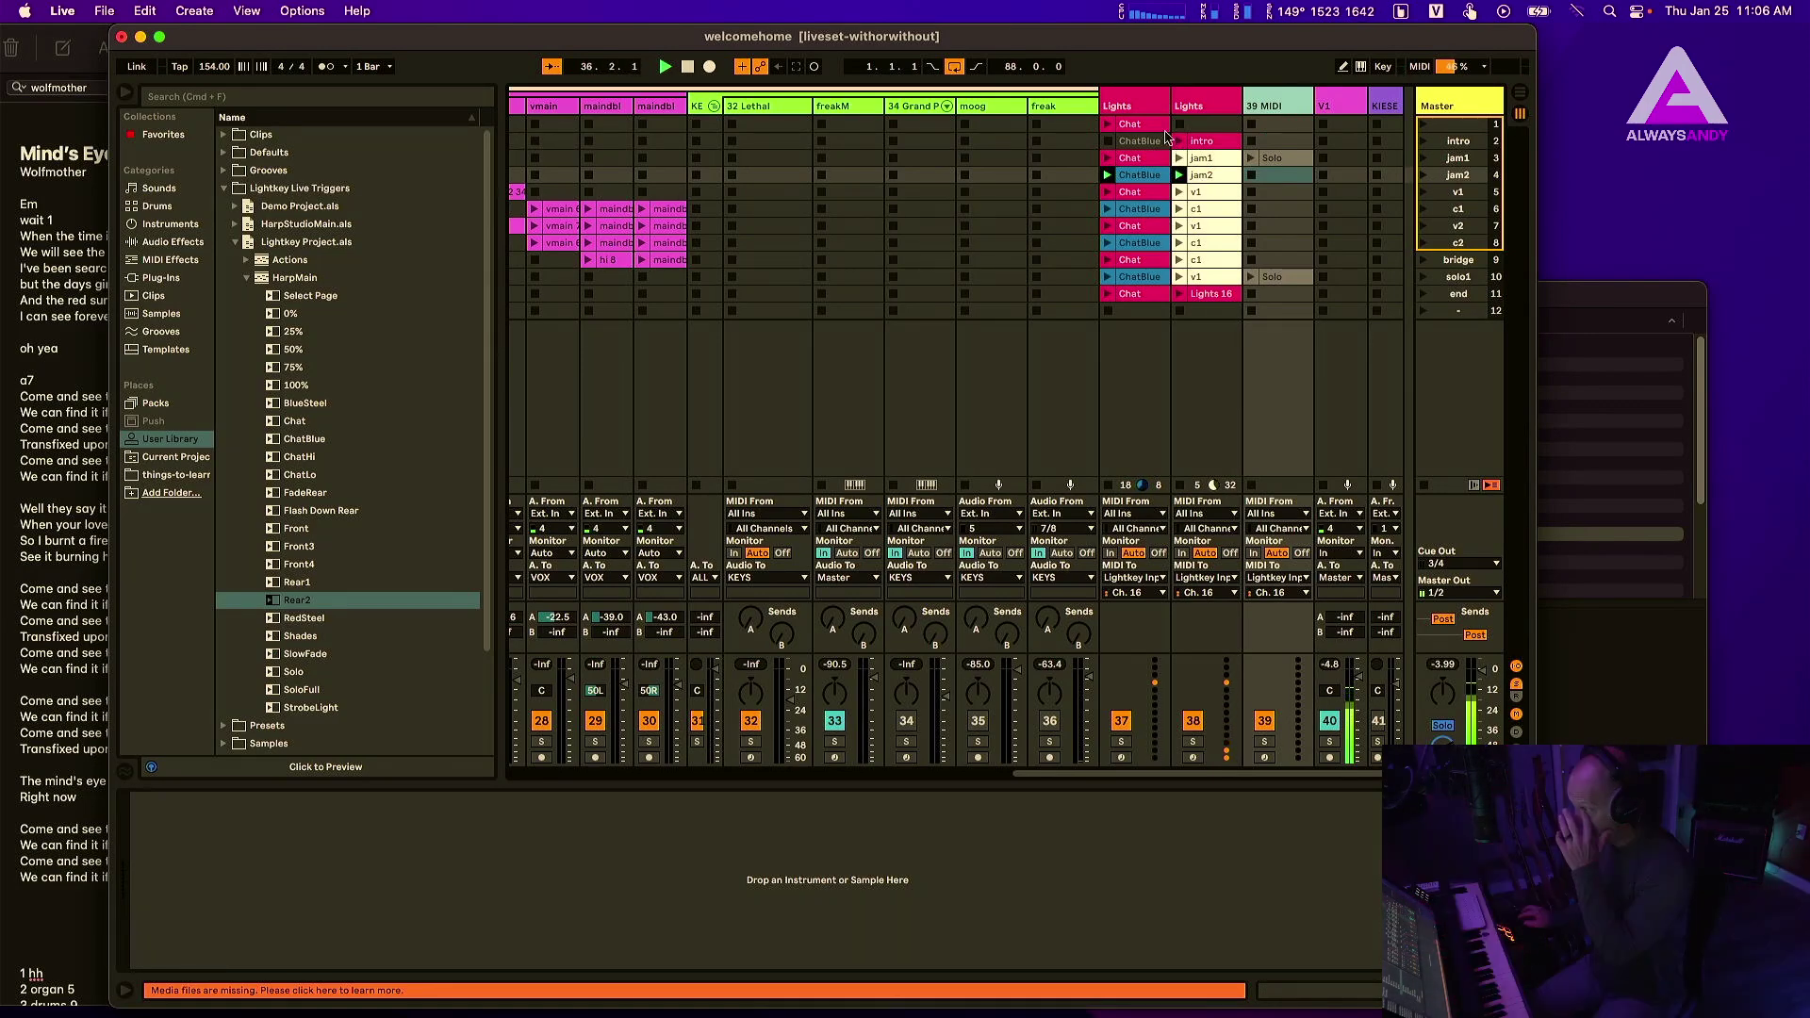
{"action": "left_click", "coordinate": [1146, 105]}
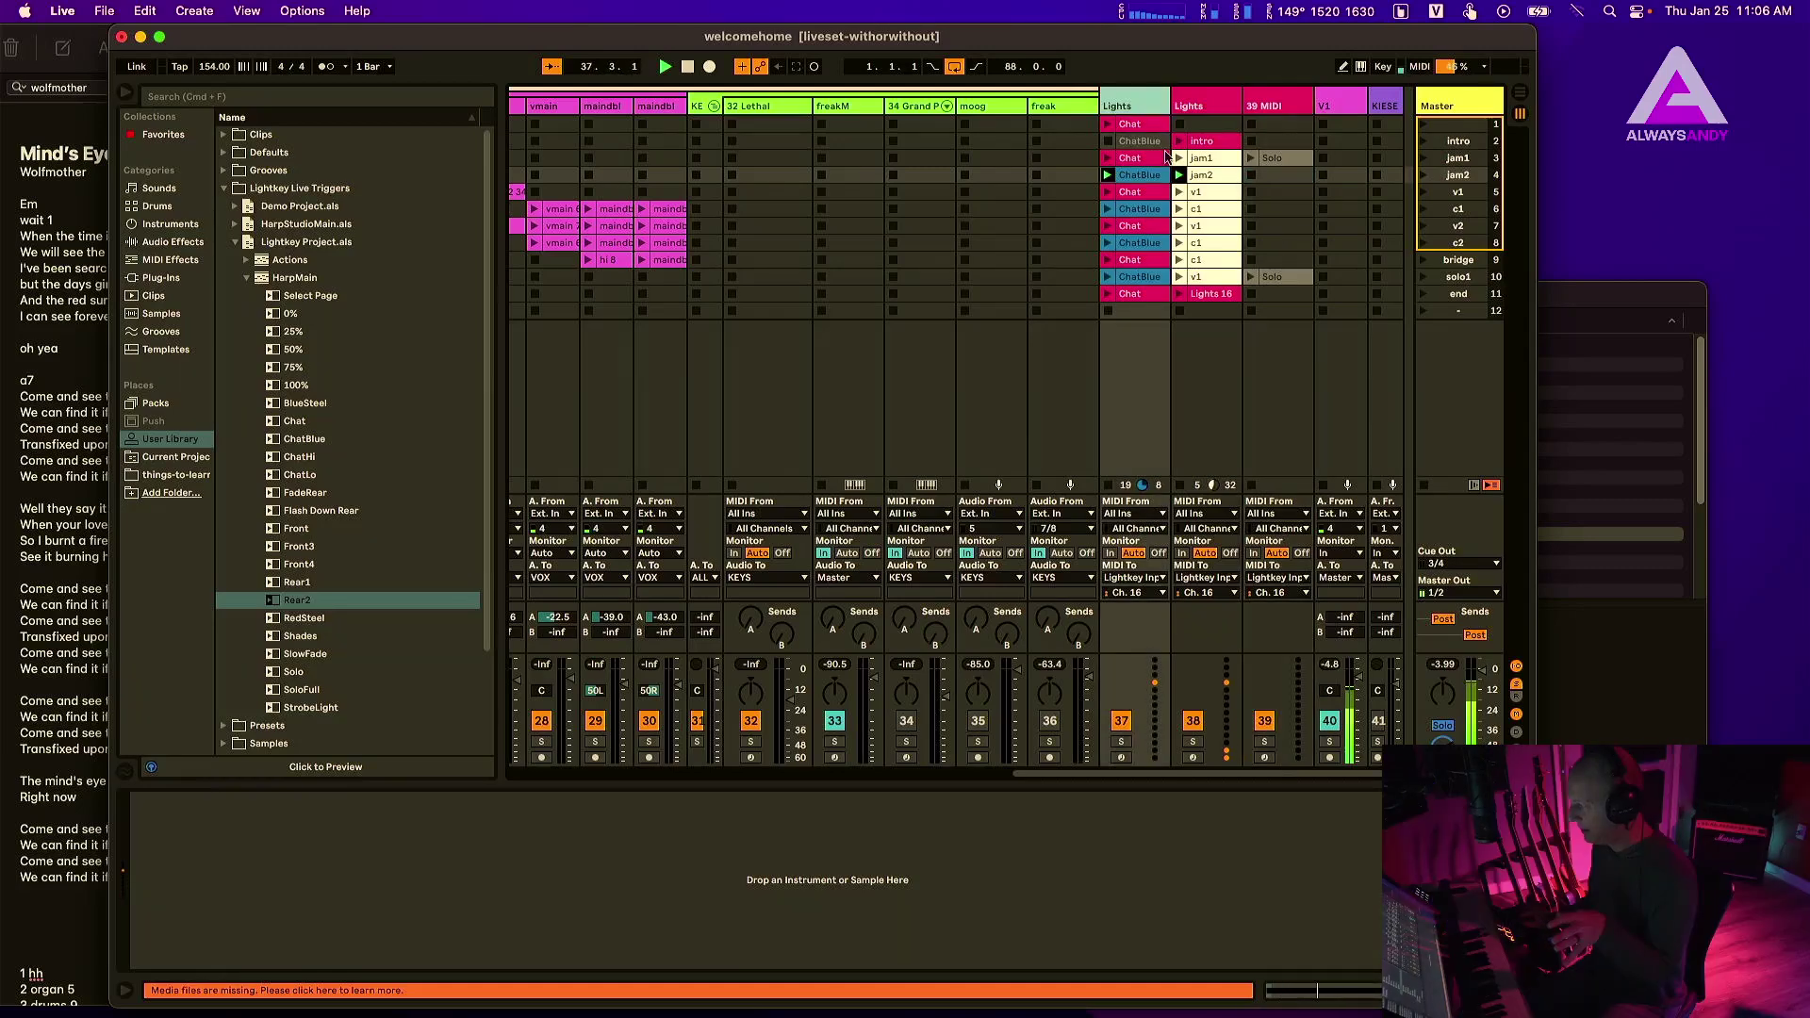
{"action": "left_click", "coordinate": [1195, 107]}
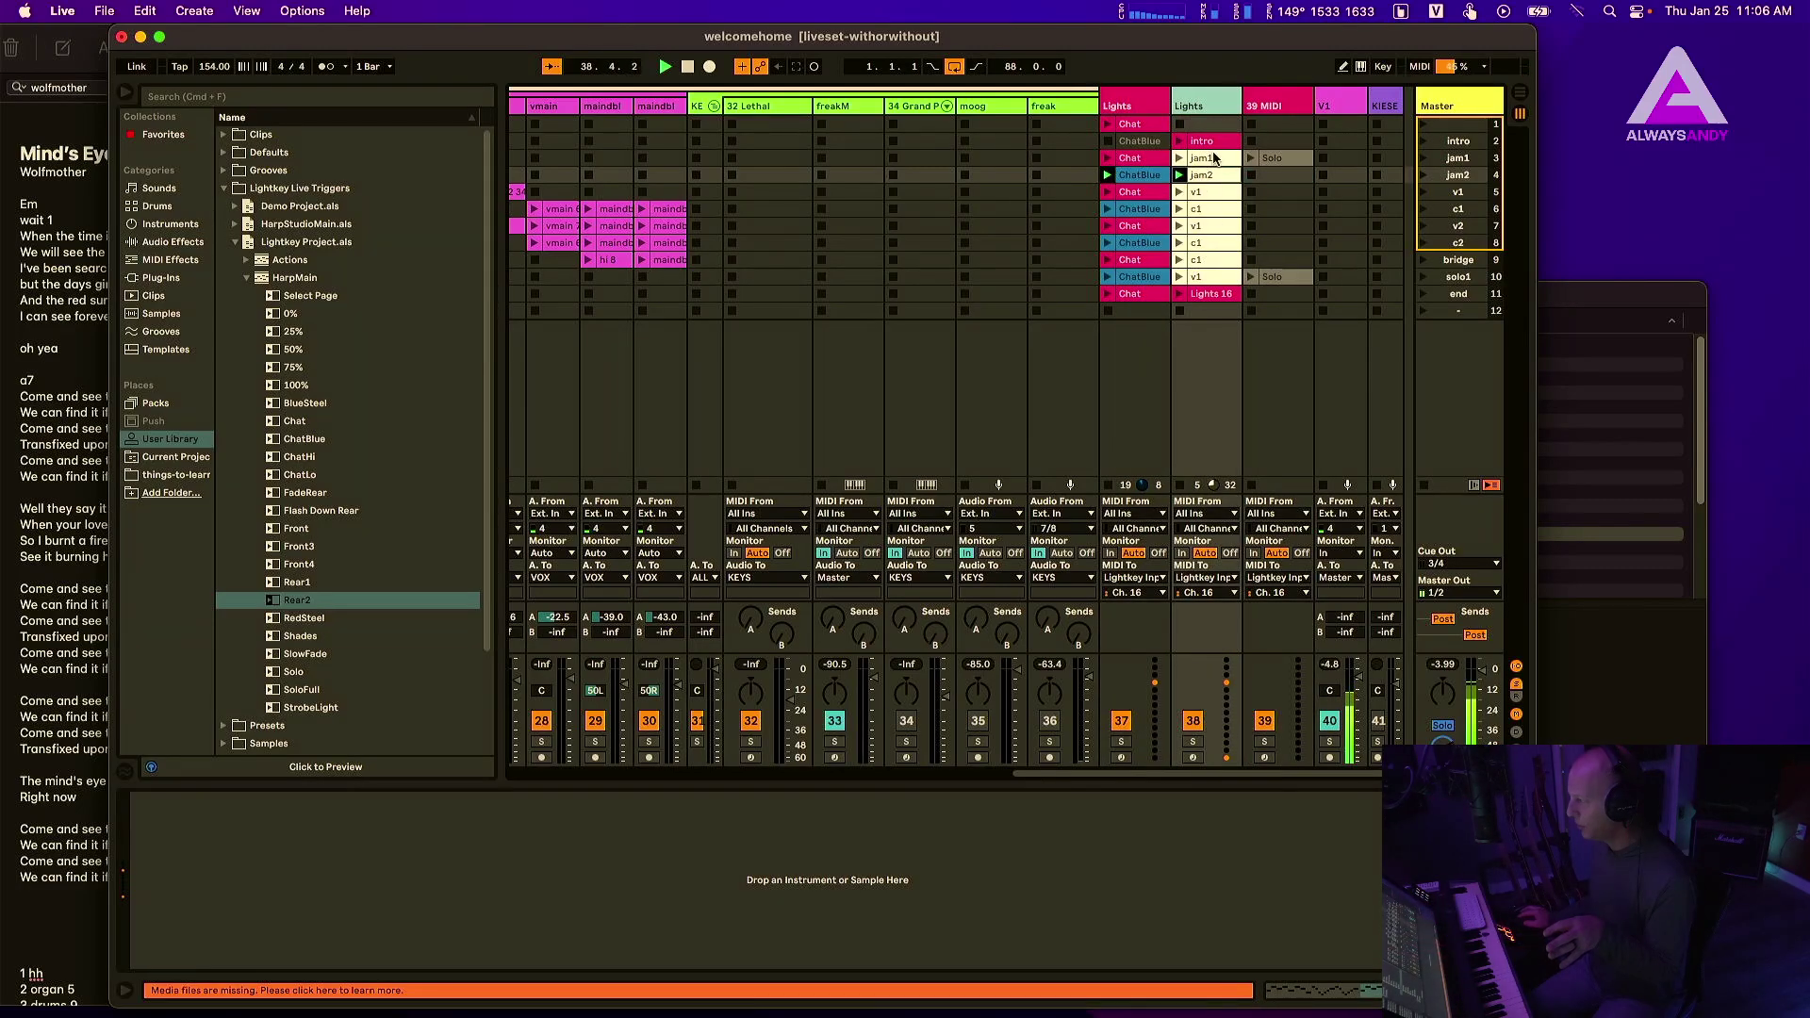
{"action": "left_click", "coordinate": [1278, 107]}
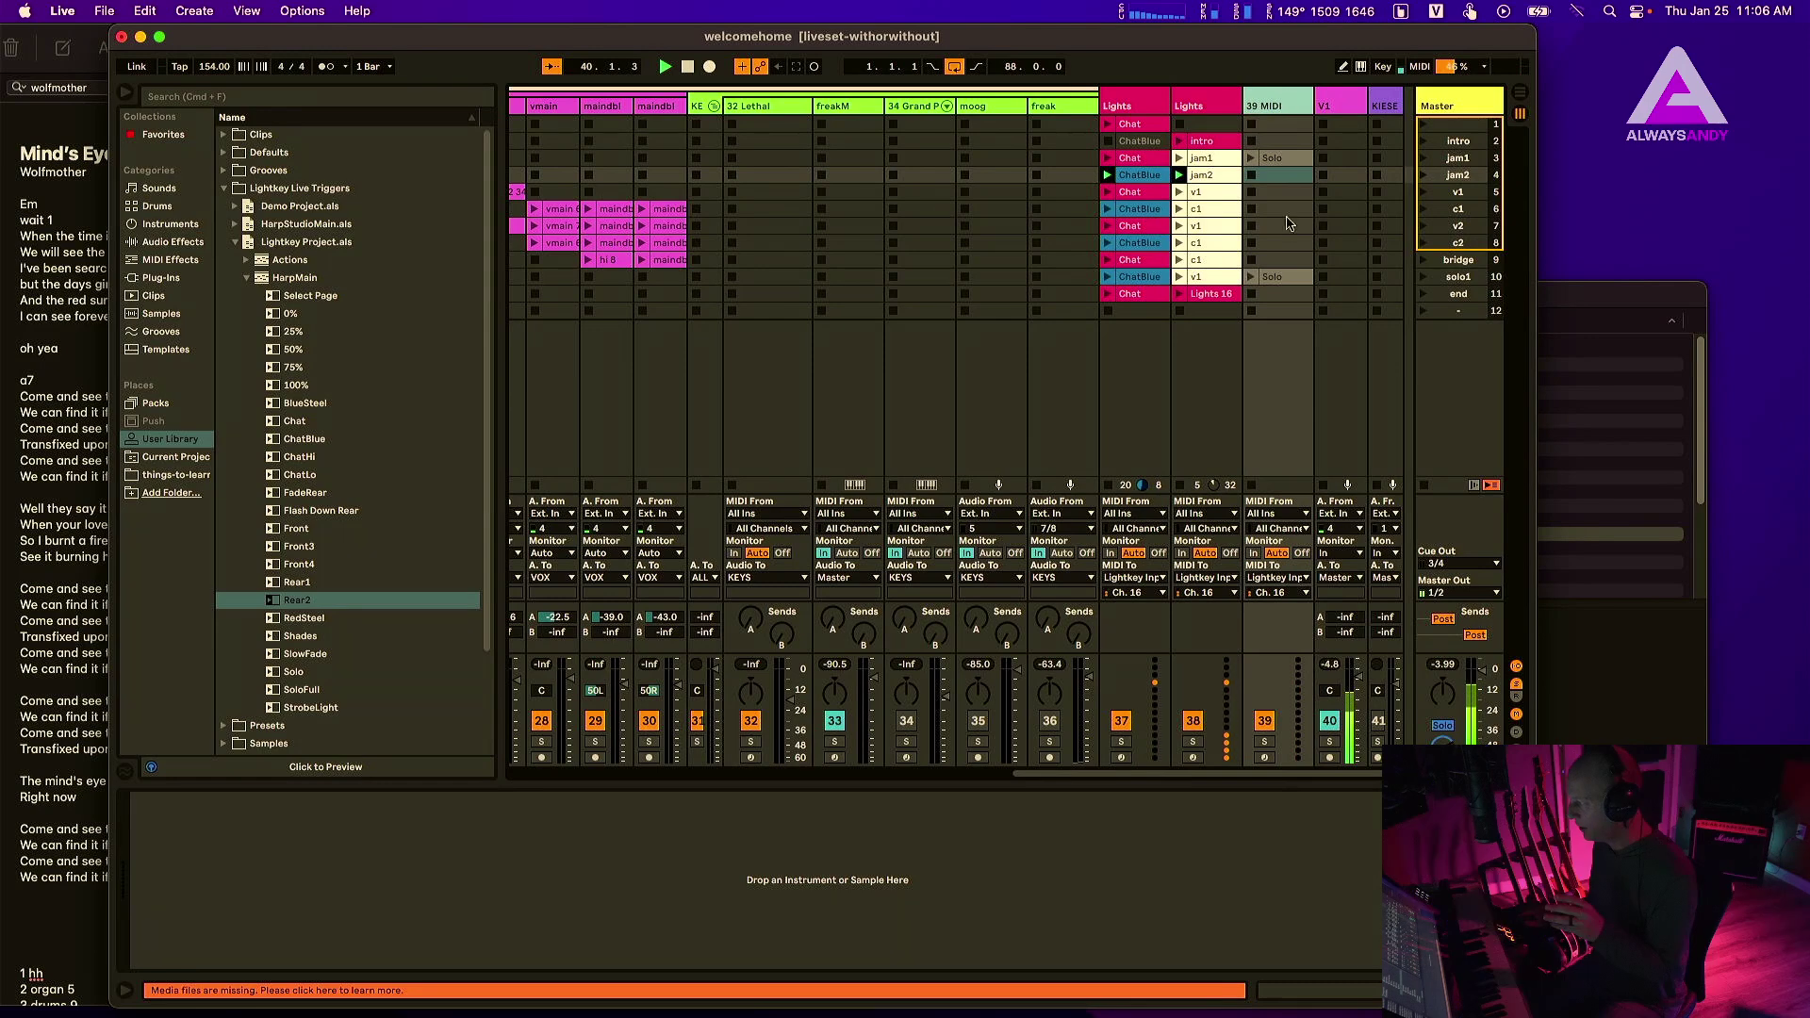
{"action": "left_click", "coordinate": [1138, 108]}
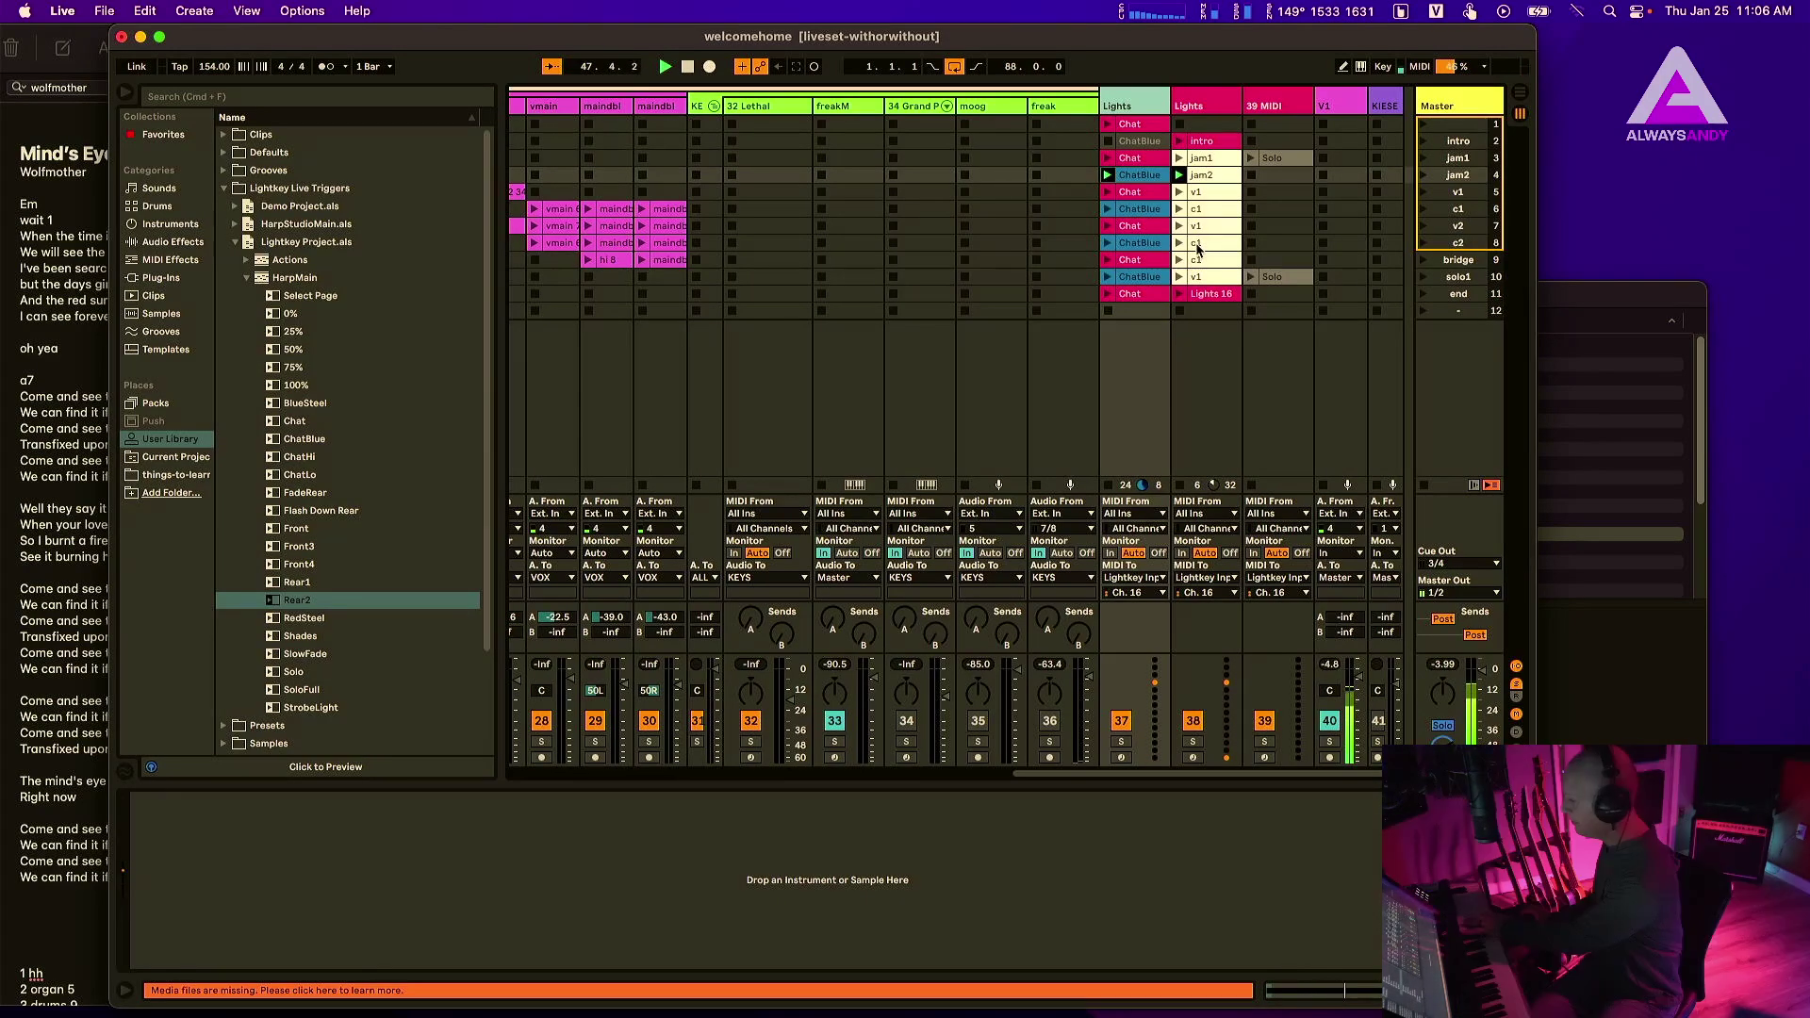
{"action": "key", "text": "super+Tab"}
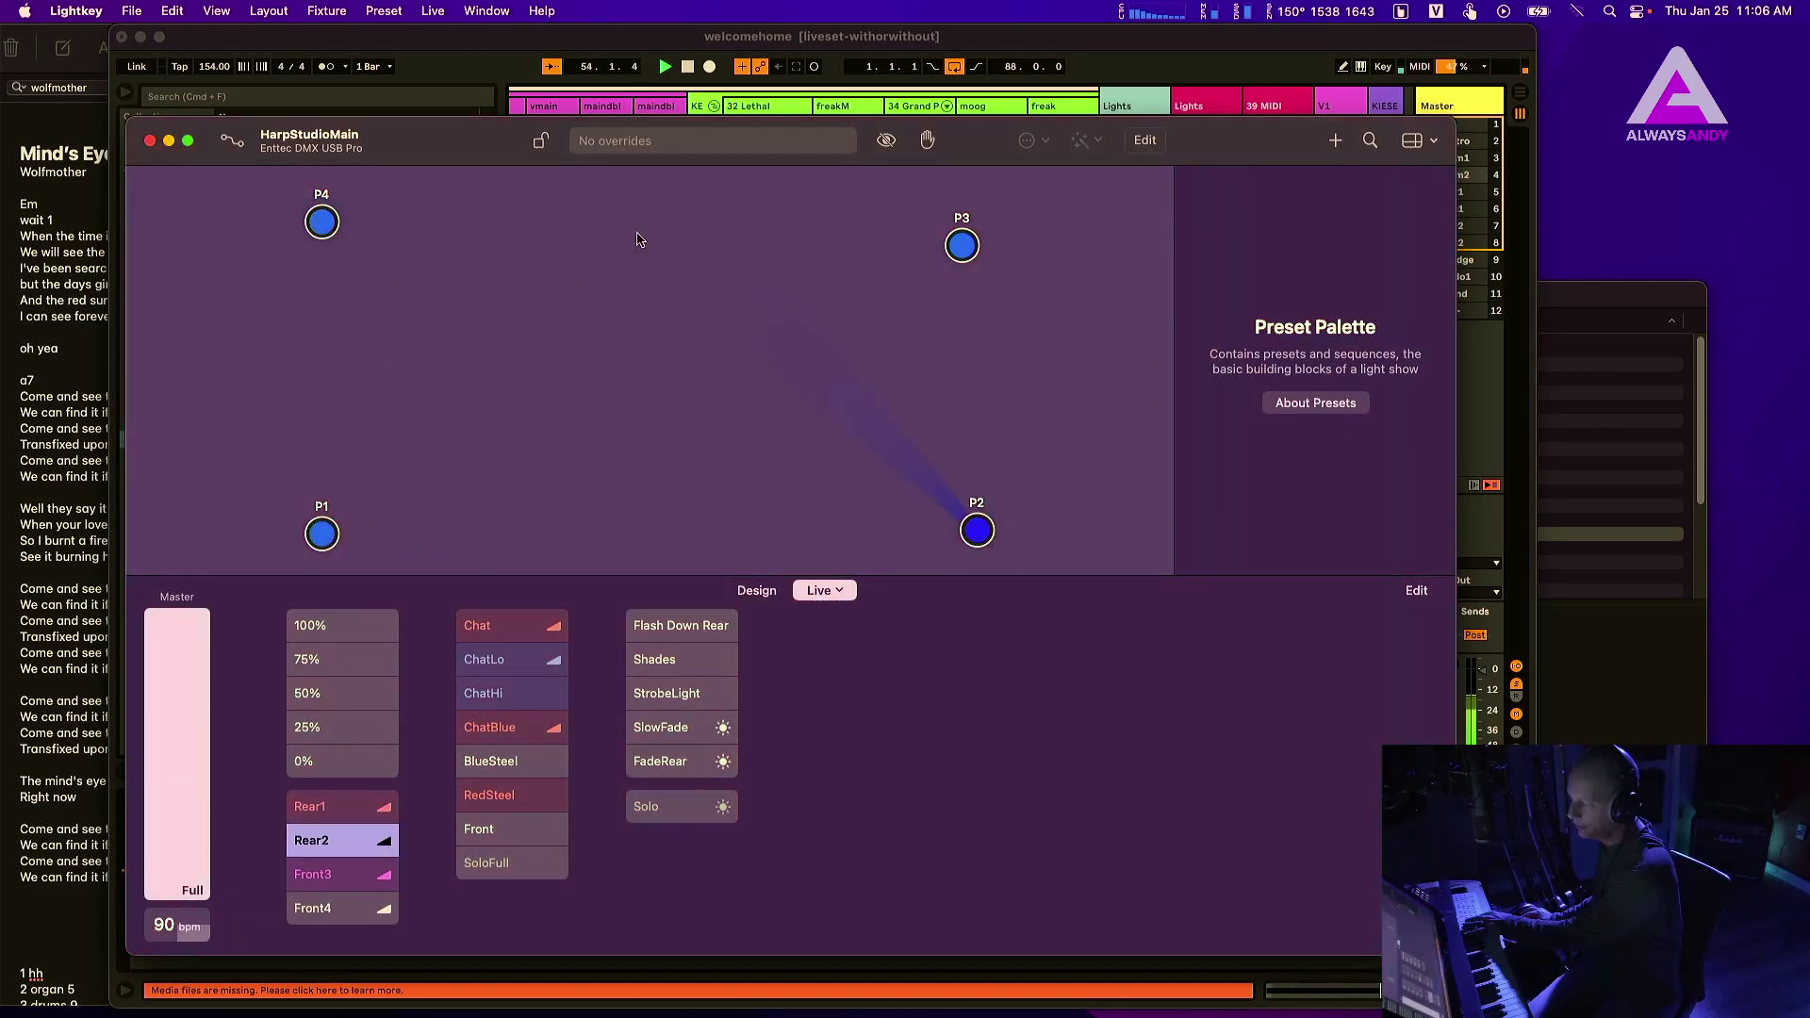
- Bring Ableton Live forward and select the RedSteel cue in the HarpMain list
{"action": "left_click", "coordinate": [1211, 59]}
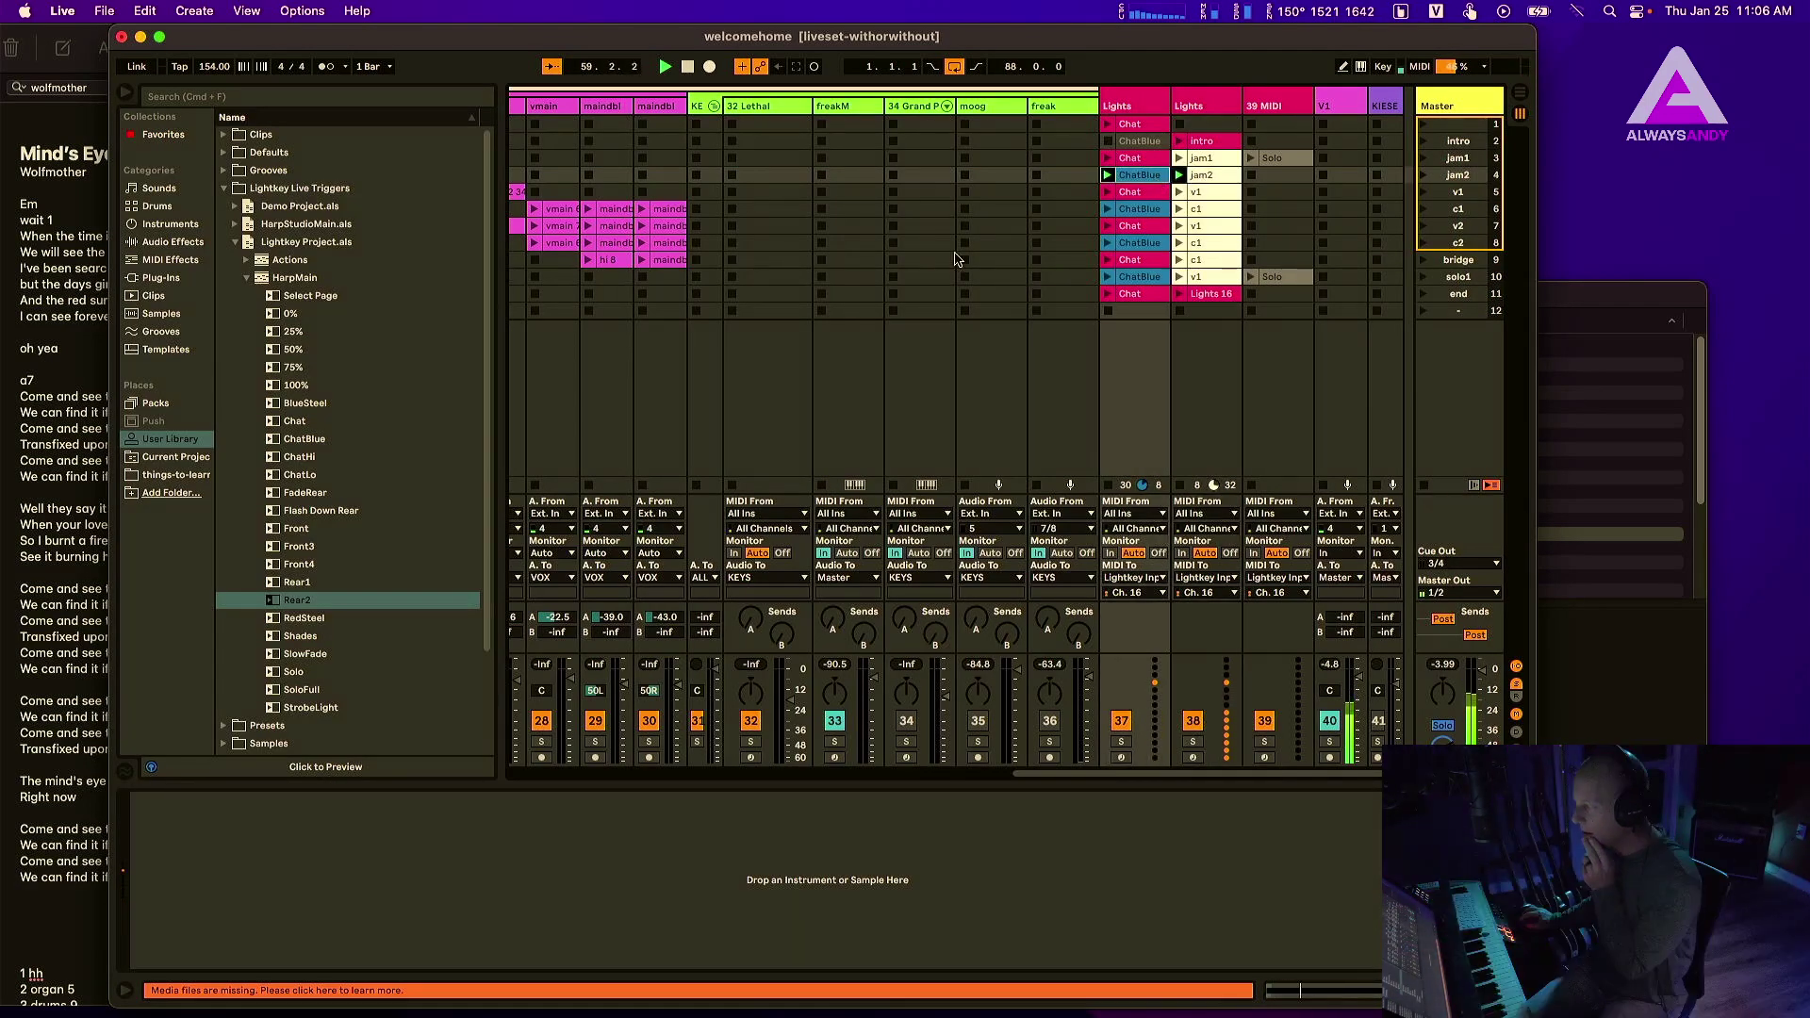
{"action": "left_click", "coordinate": [276, 620]}
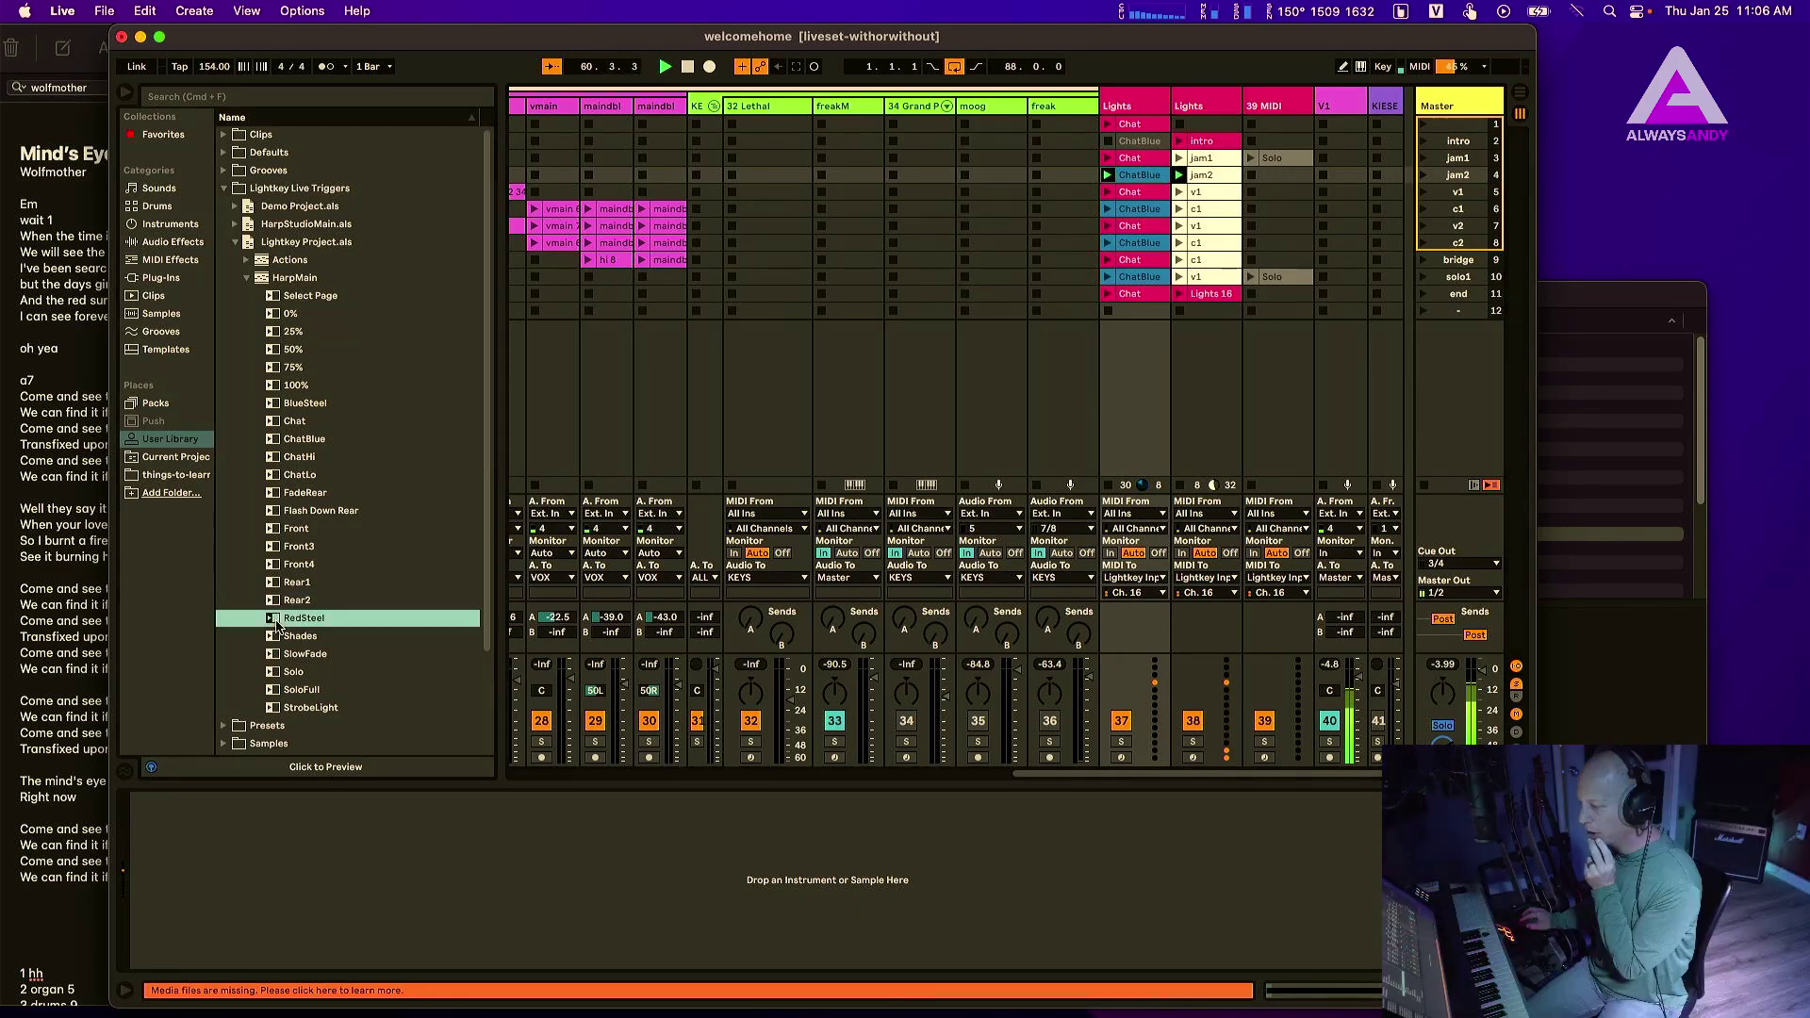
- Test the RedSteel clip in Lights slot 12 by launching scene 12, then delete it
{"action": "left_click_drag", "start_coordinate": [490, 521], "coordinate": [1131, 318]}
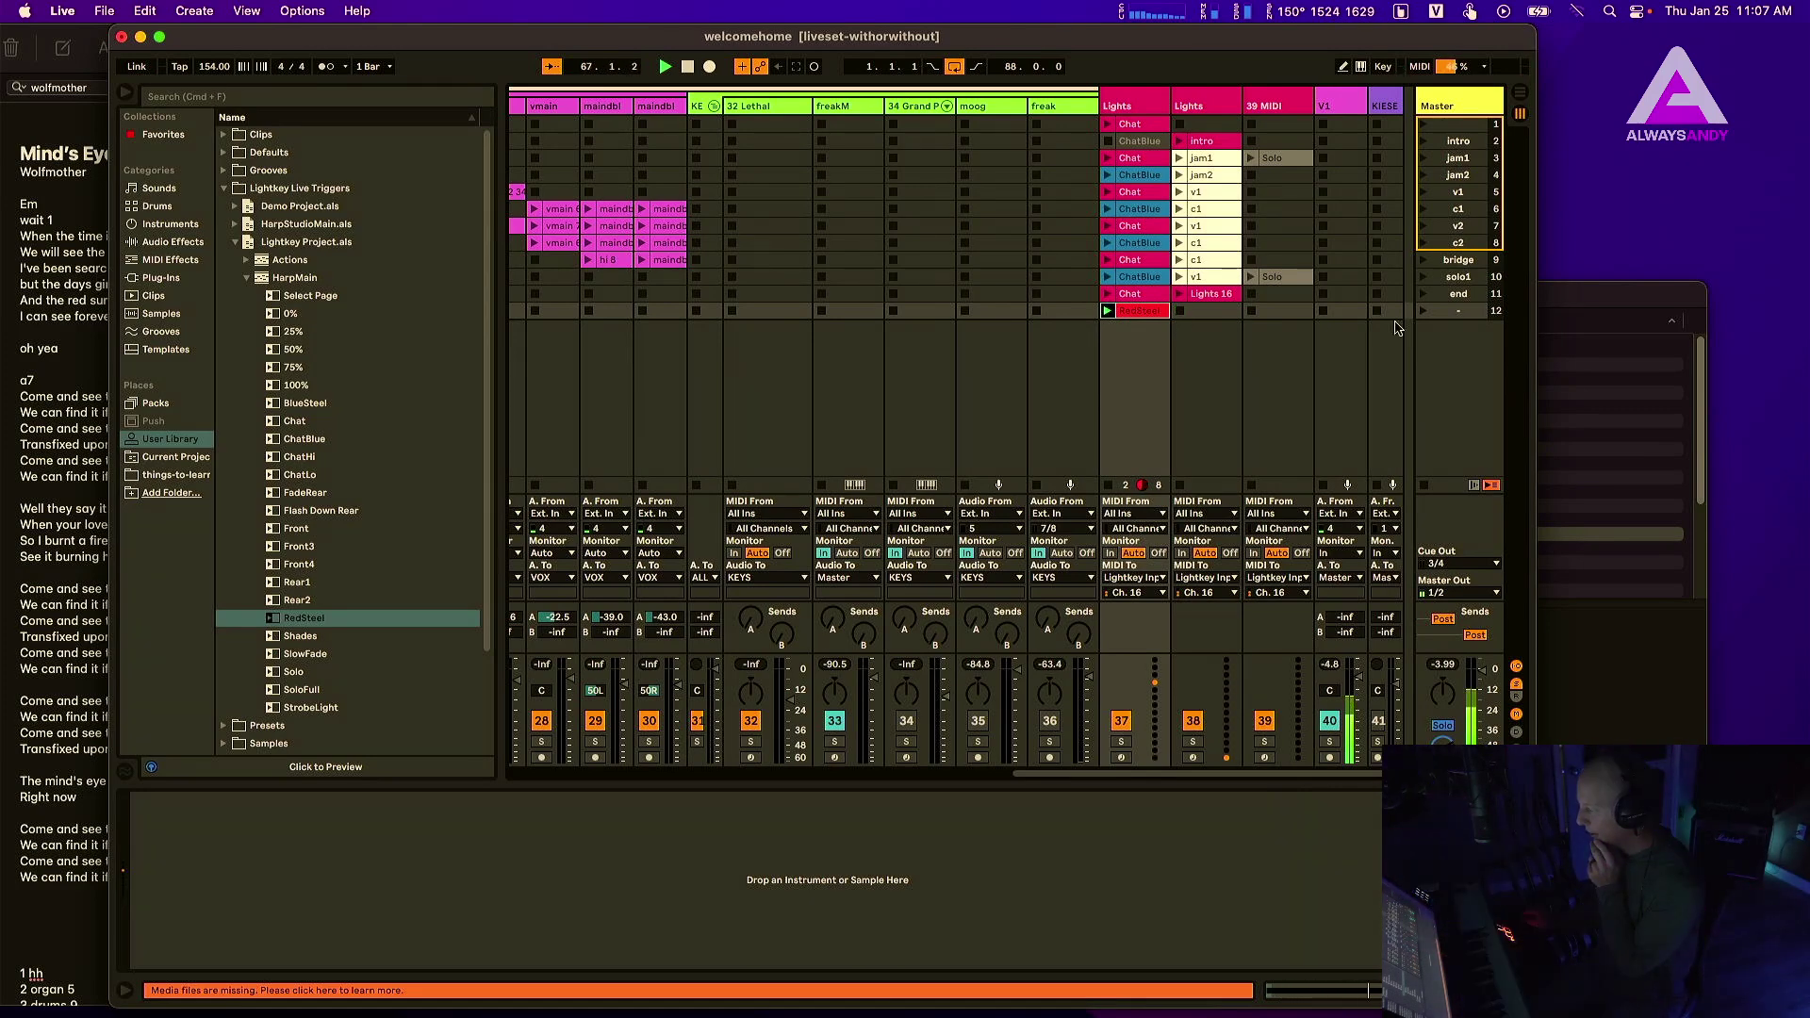
{"action": "left_click", "coordinate": [1423, 313]}
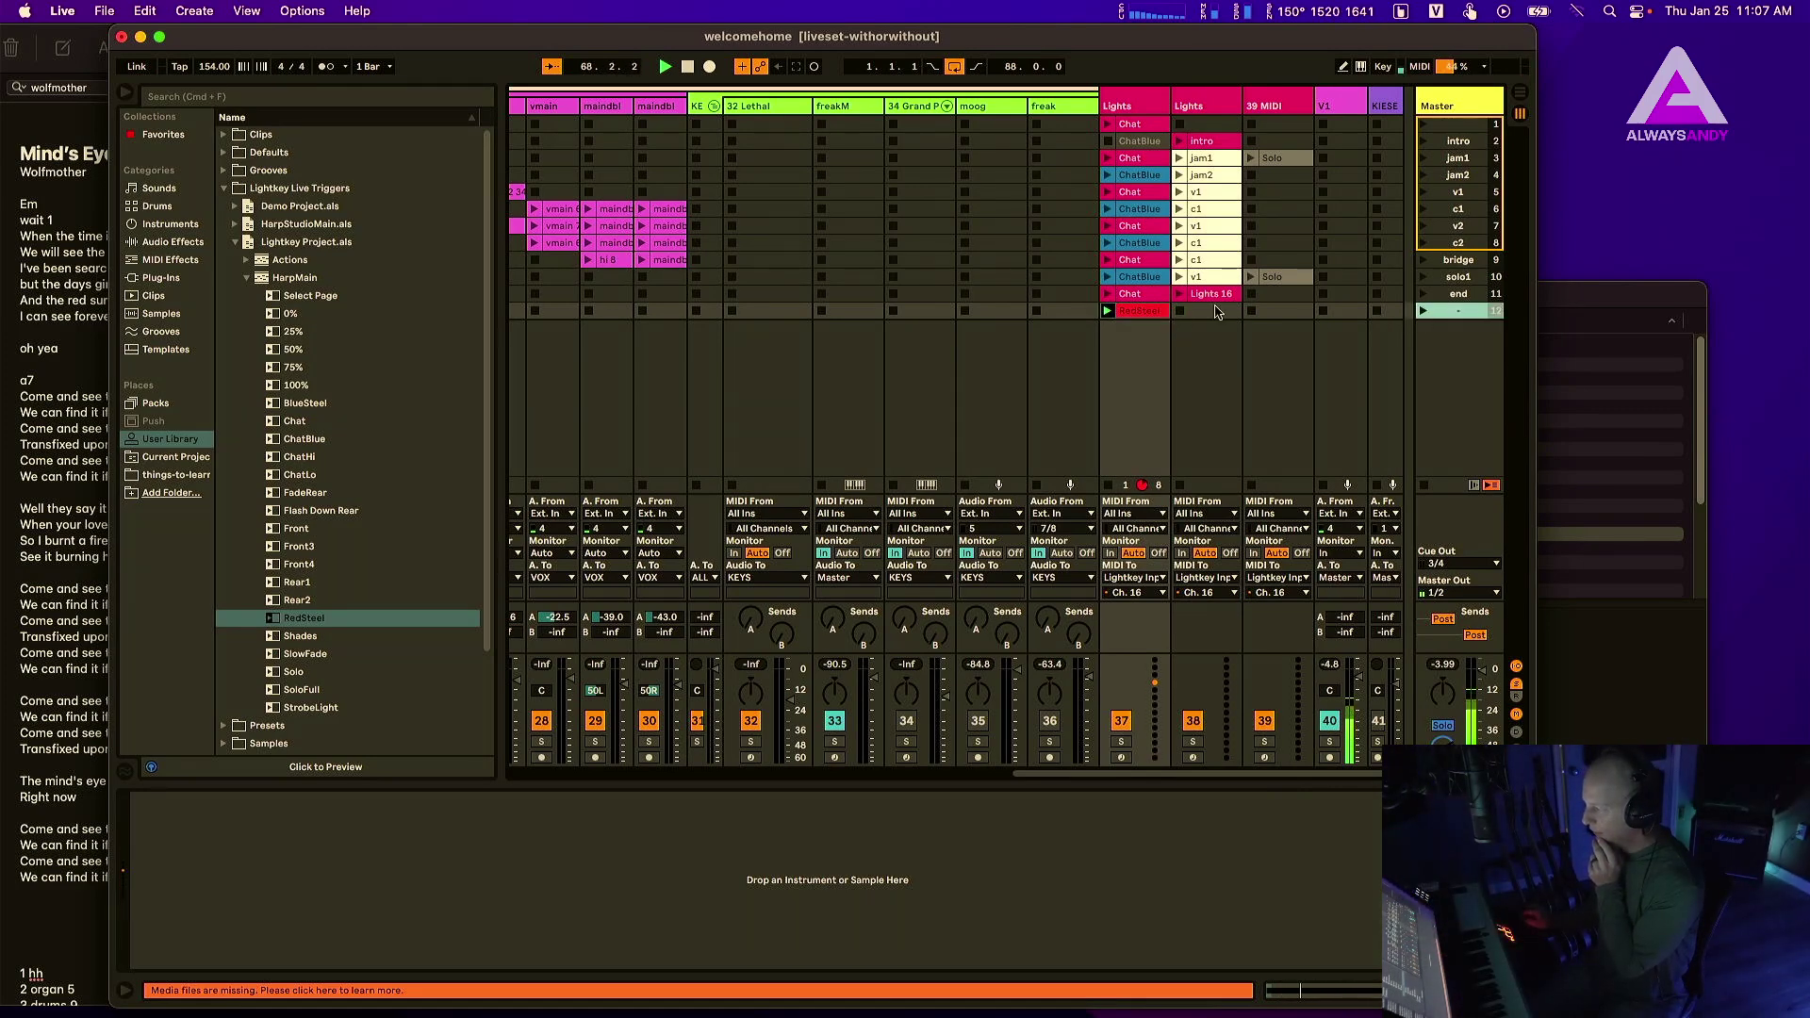
{"action": "right_click", "coordinate": [1137, 317]}
{"action": "left_click", "coordinate": [1185, 376]}
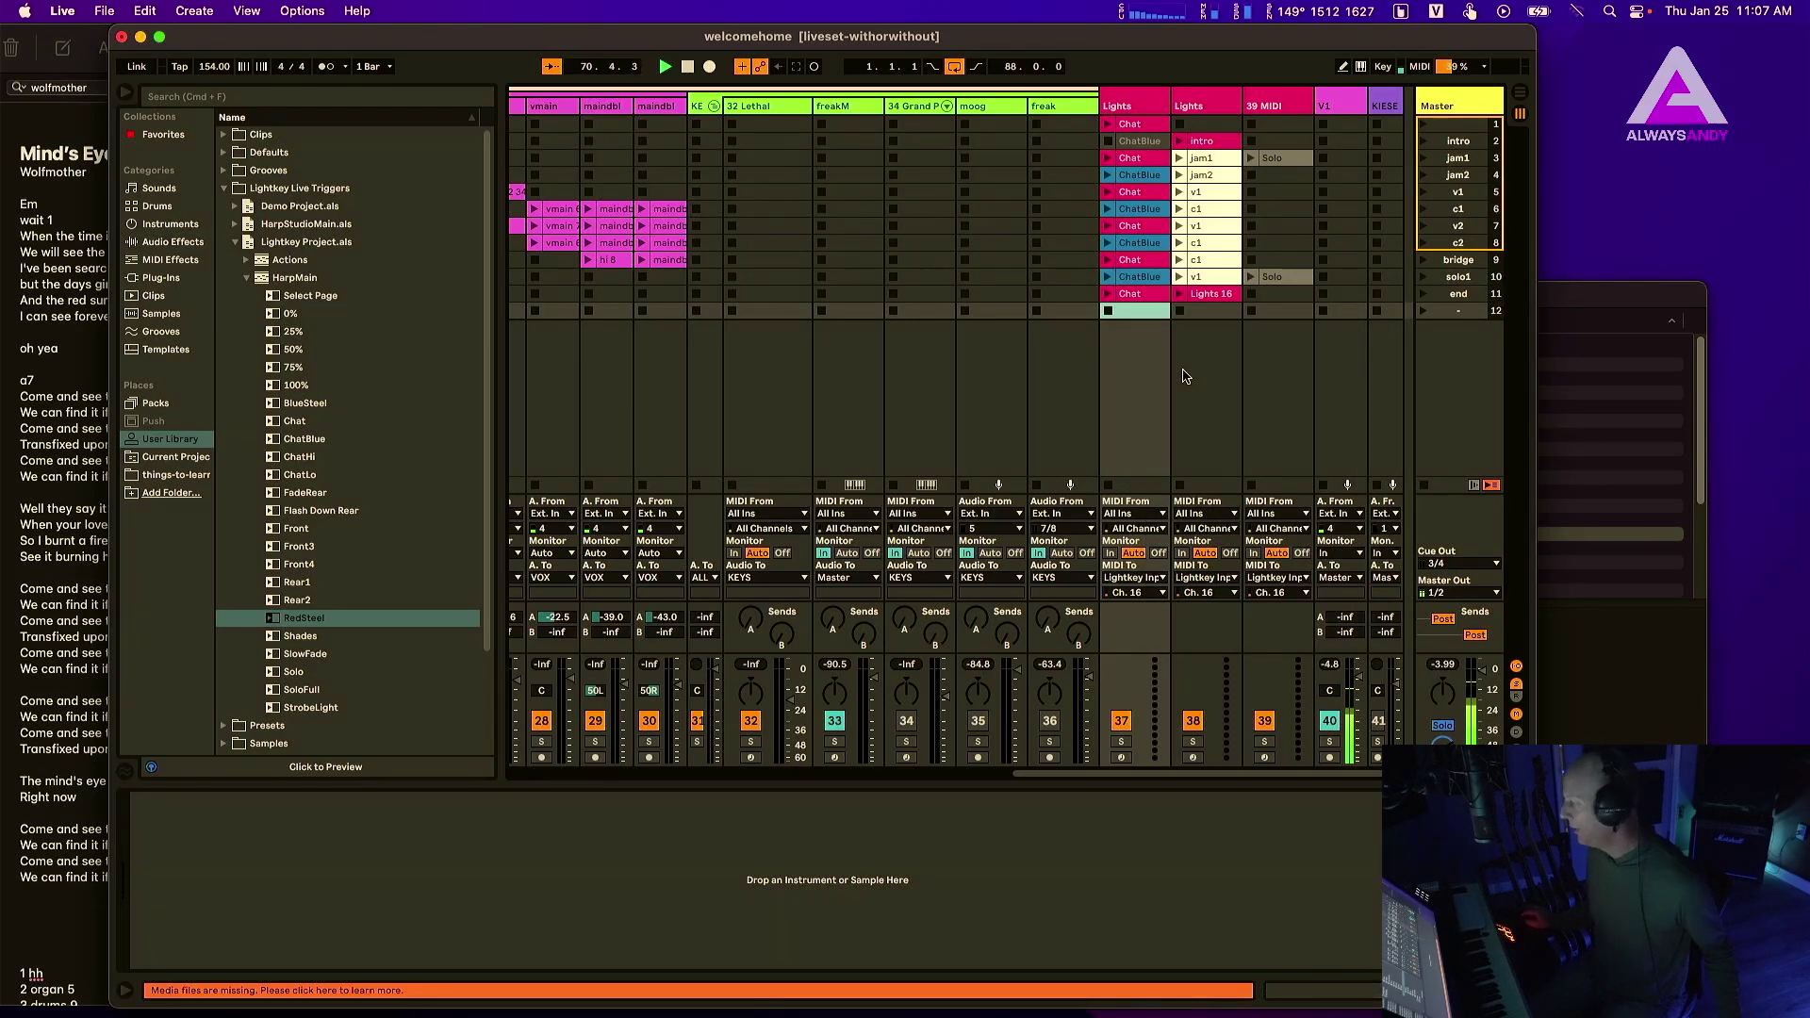
- Launch the jam1 scene, then jam2, and show the ChatBlue clip's note editor
{"action": "left_click", "coordinate": [1424, 158]}
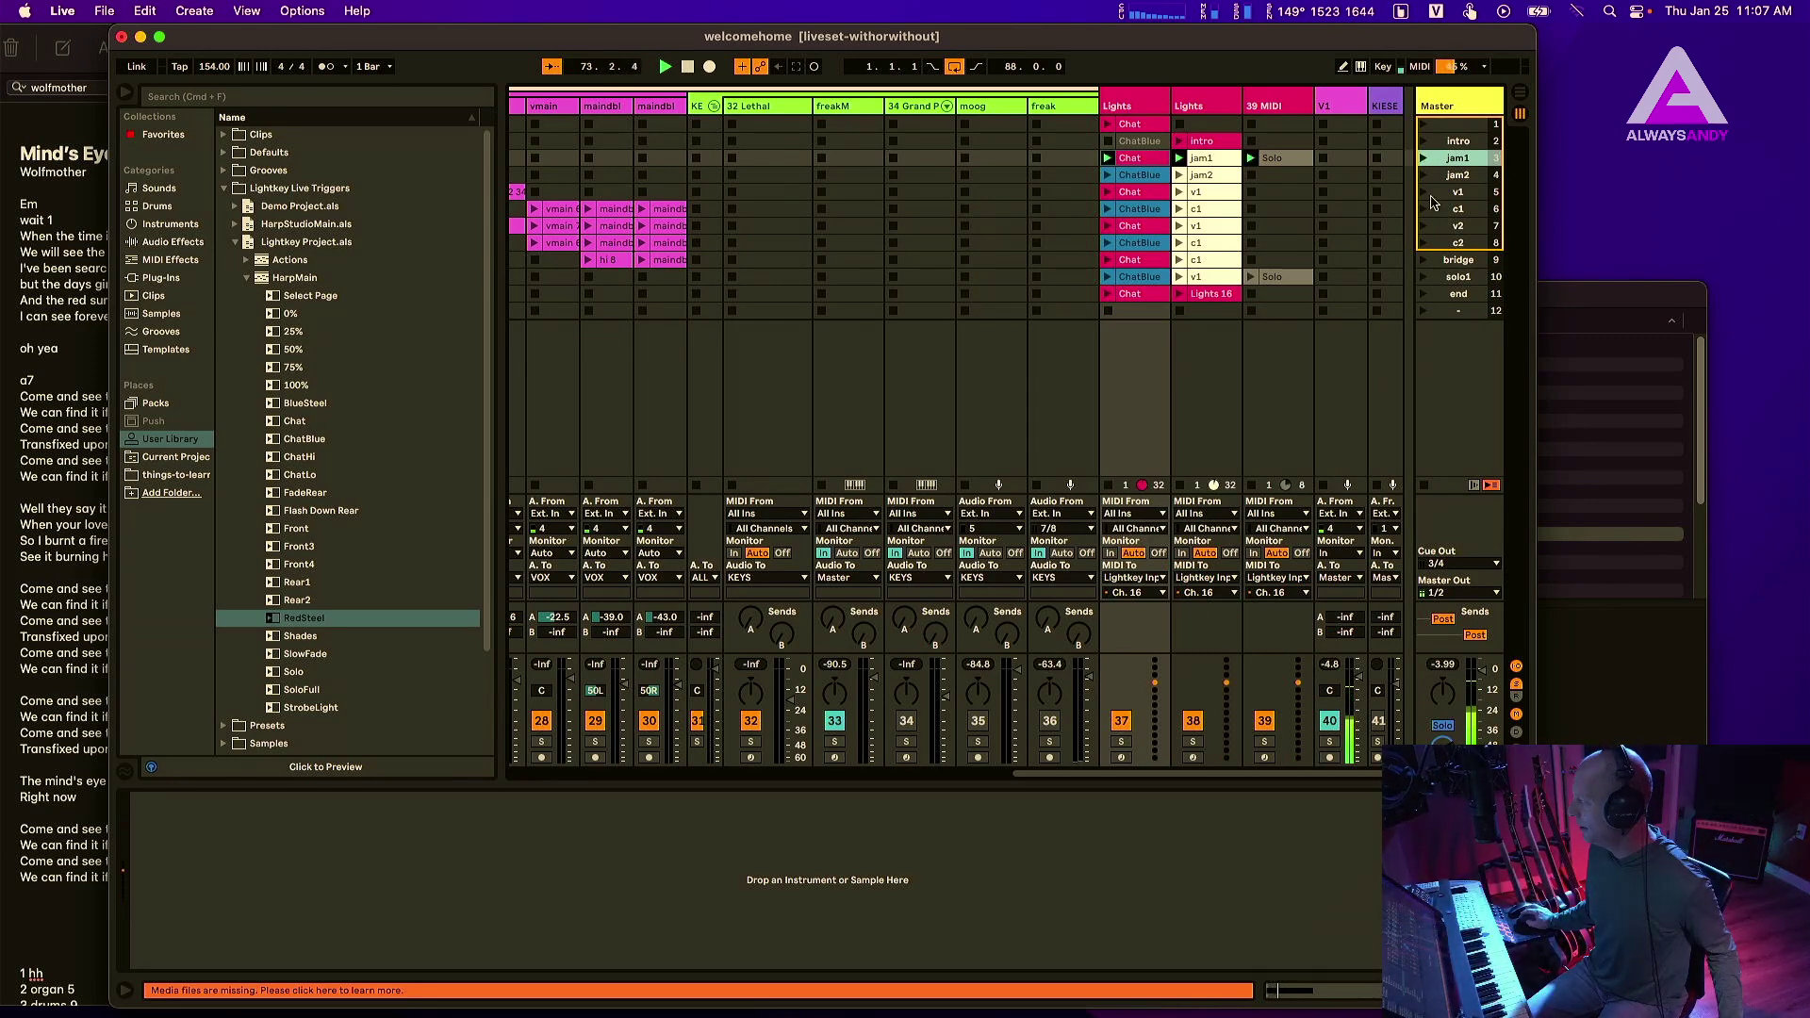
{"action": "left_click", "coordinate": [1424, 175]}
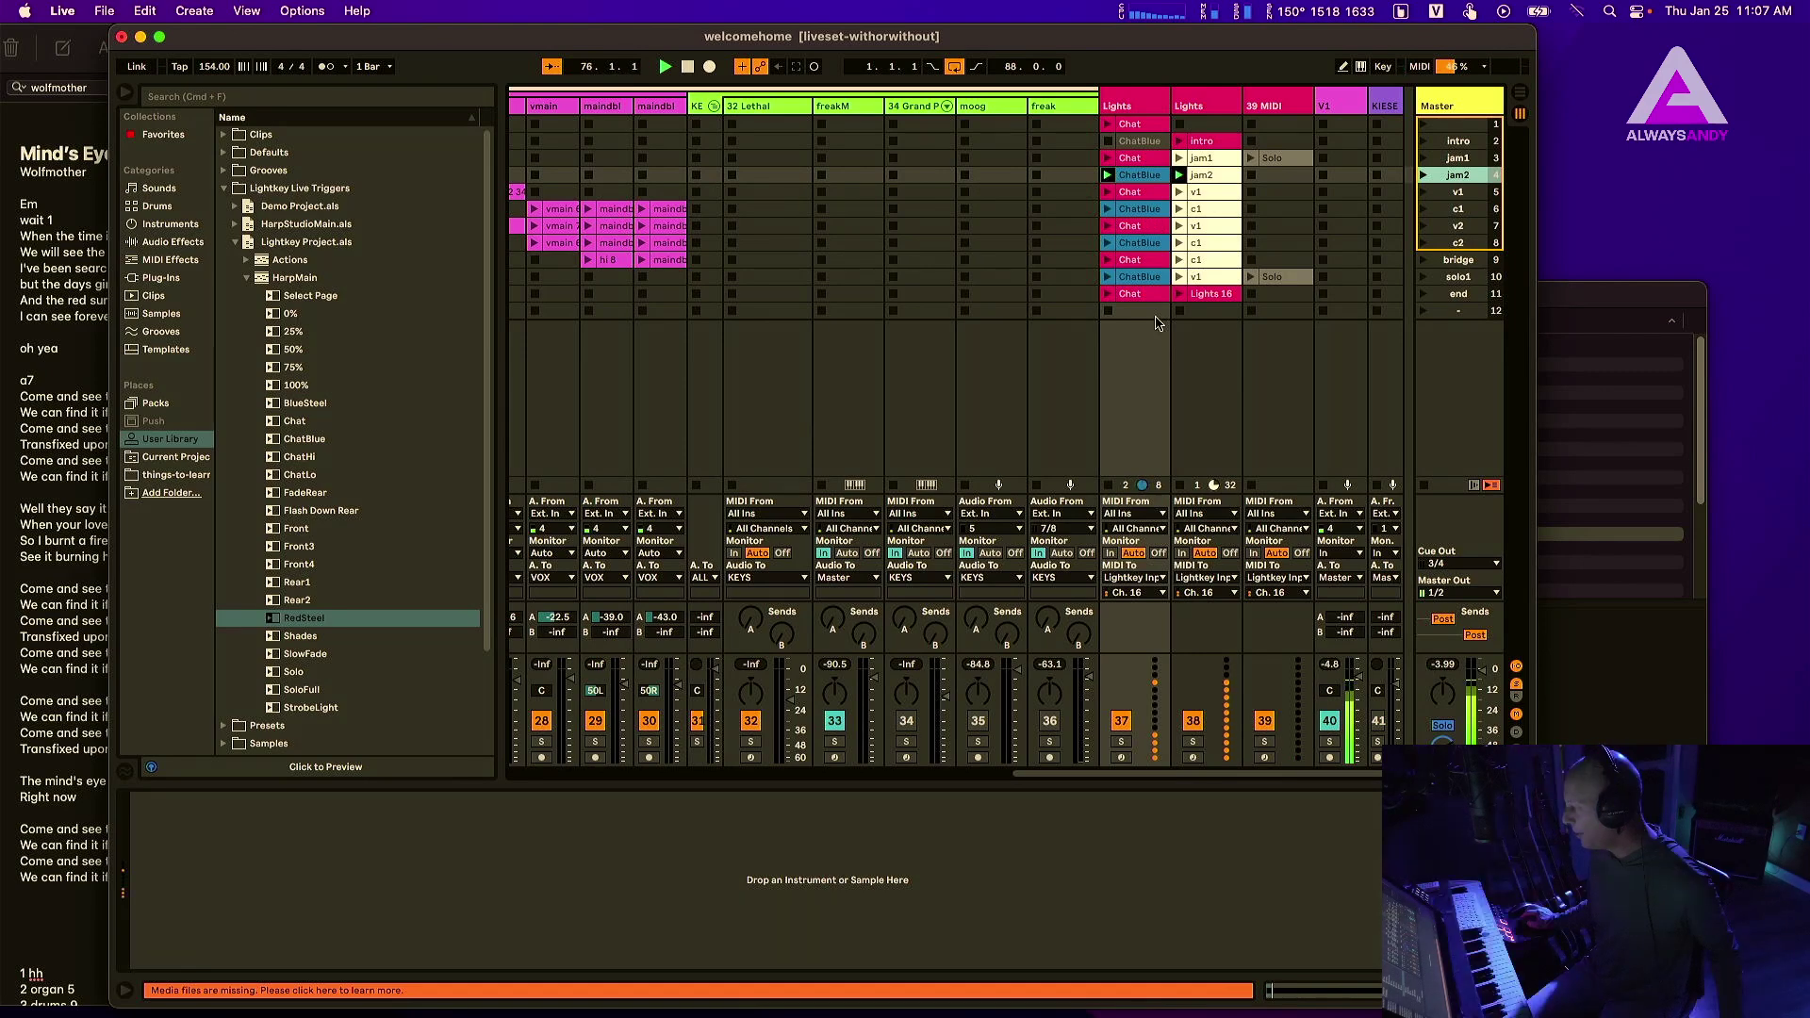
{"action": "key", "text": "shift+Tab"}
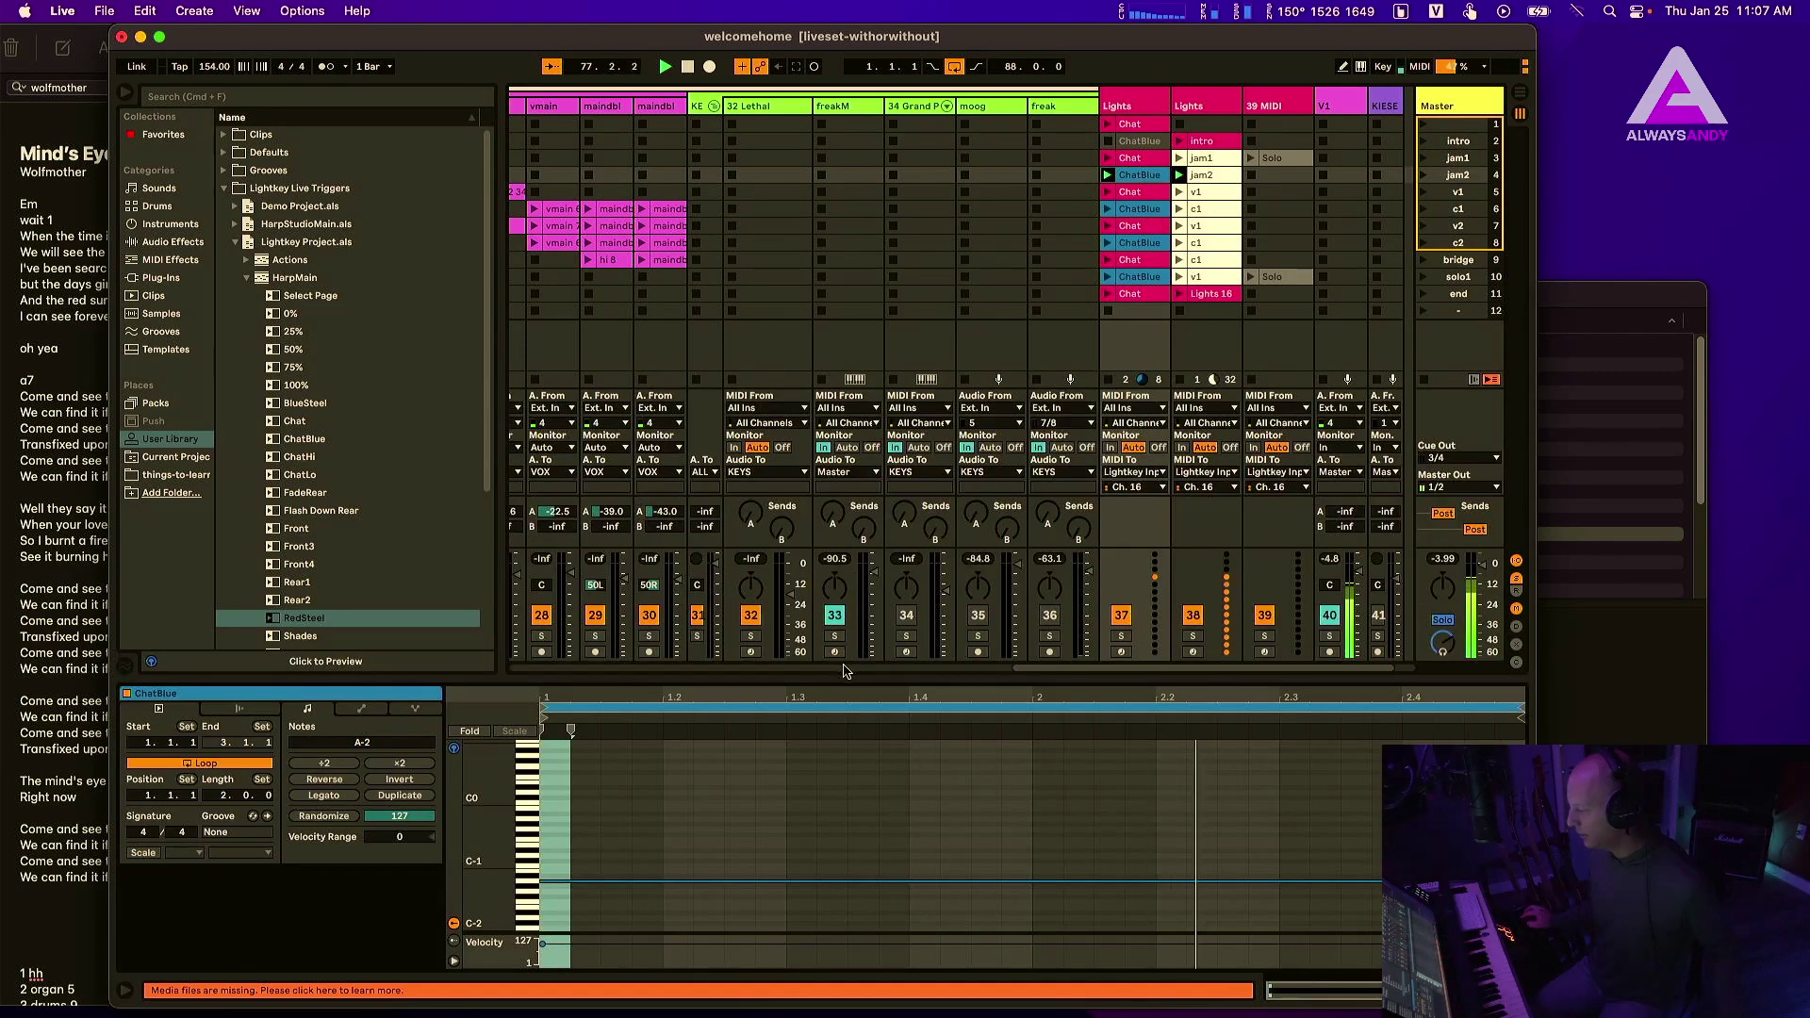
- Enlarge the piano roll, audition ChatBlue's A-2 trigger note, and check Lightkey
{"action": "left_click_drag", "start_coordinate": [865, 678], "coordinate": [865, 554]}
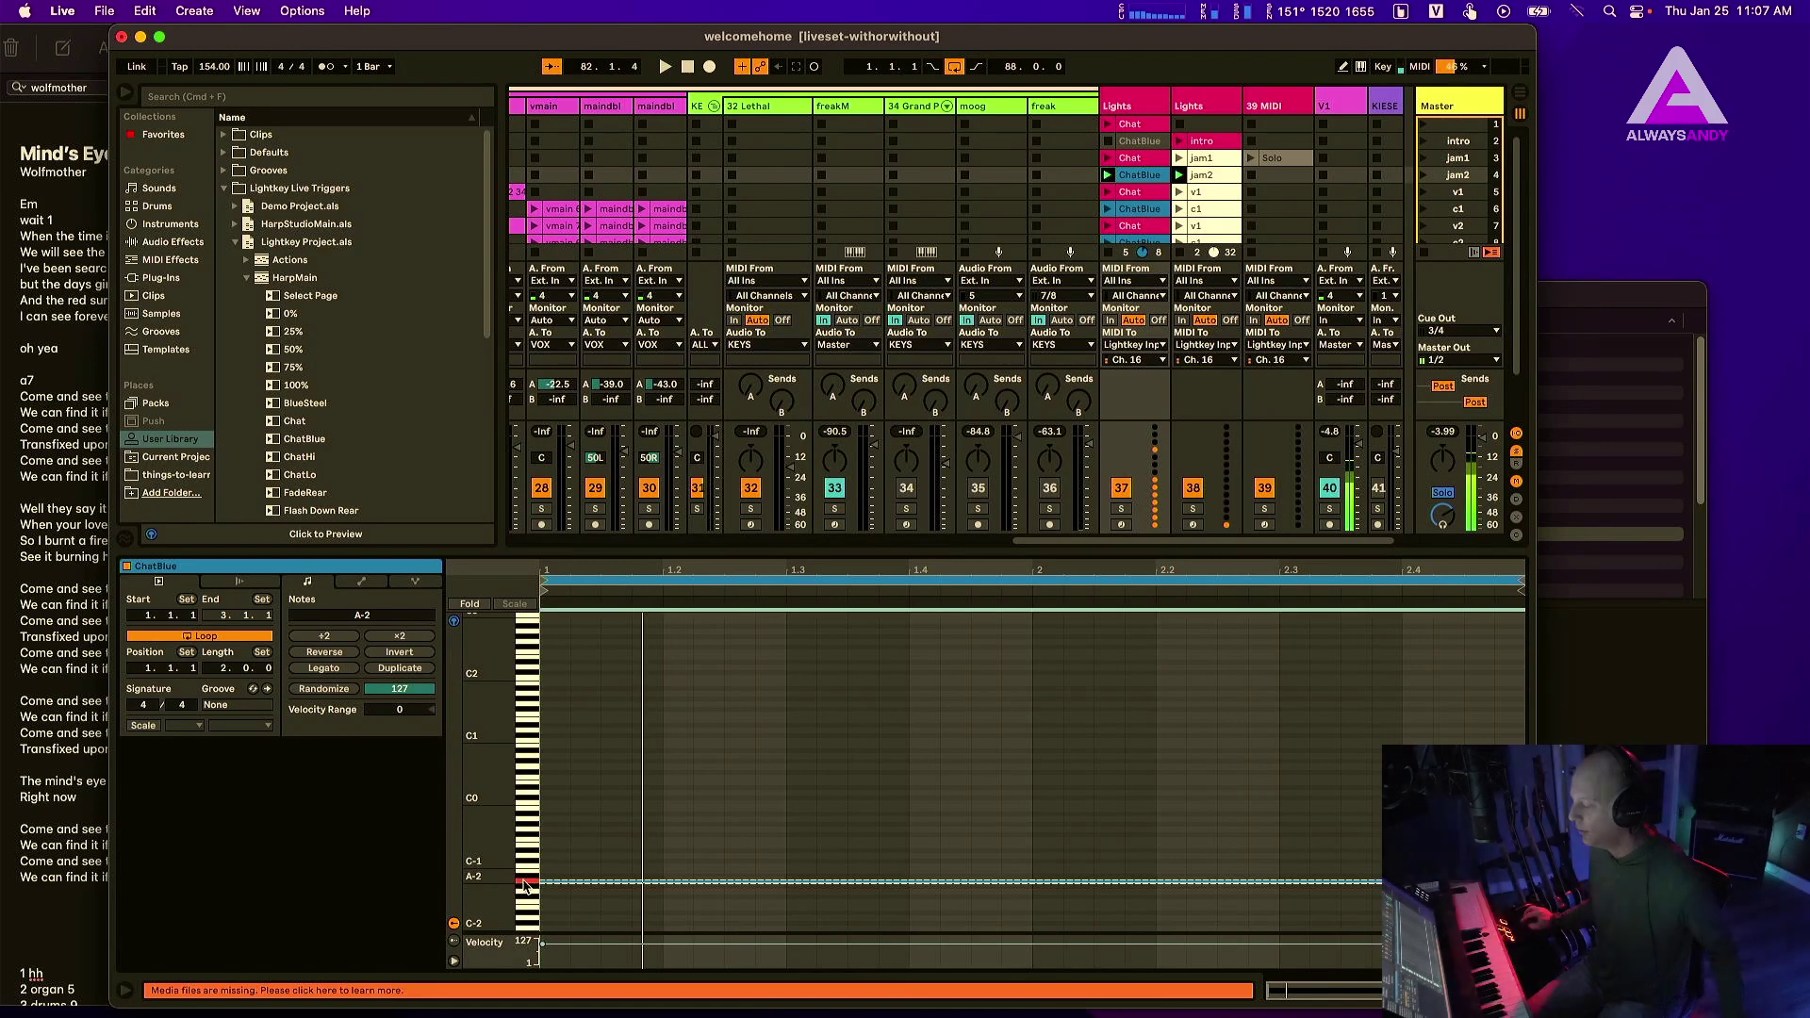
{"action": "left_click", "coordinate": [526, 886]}
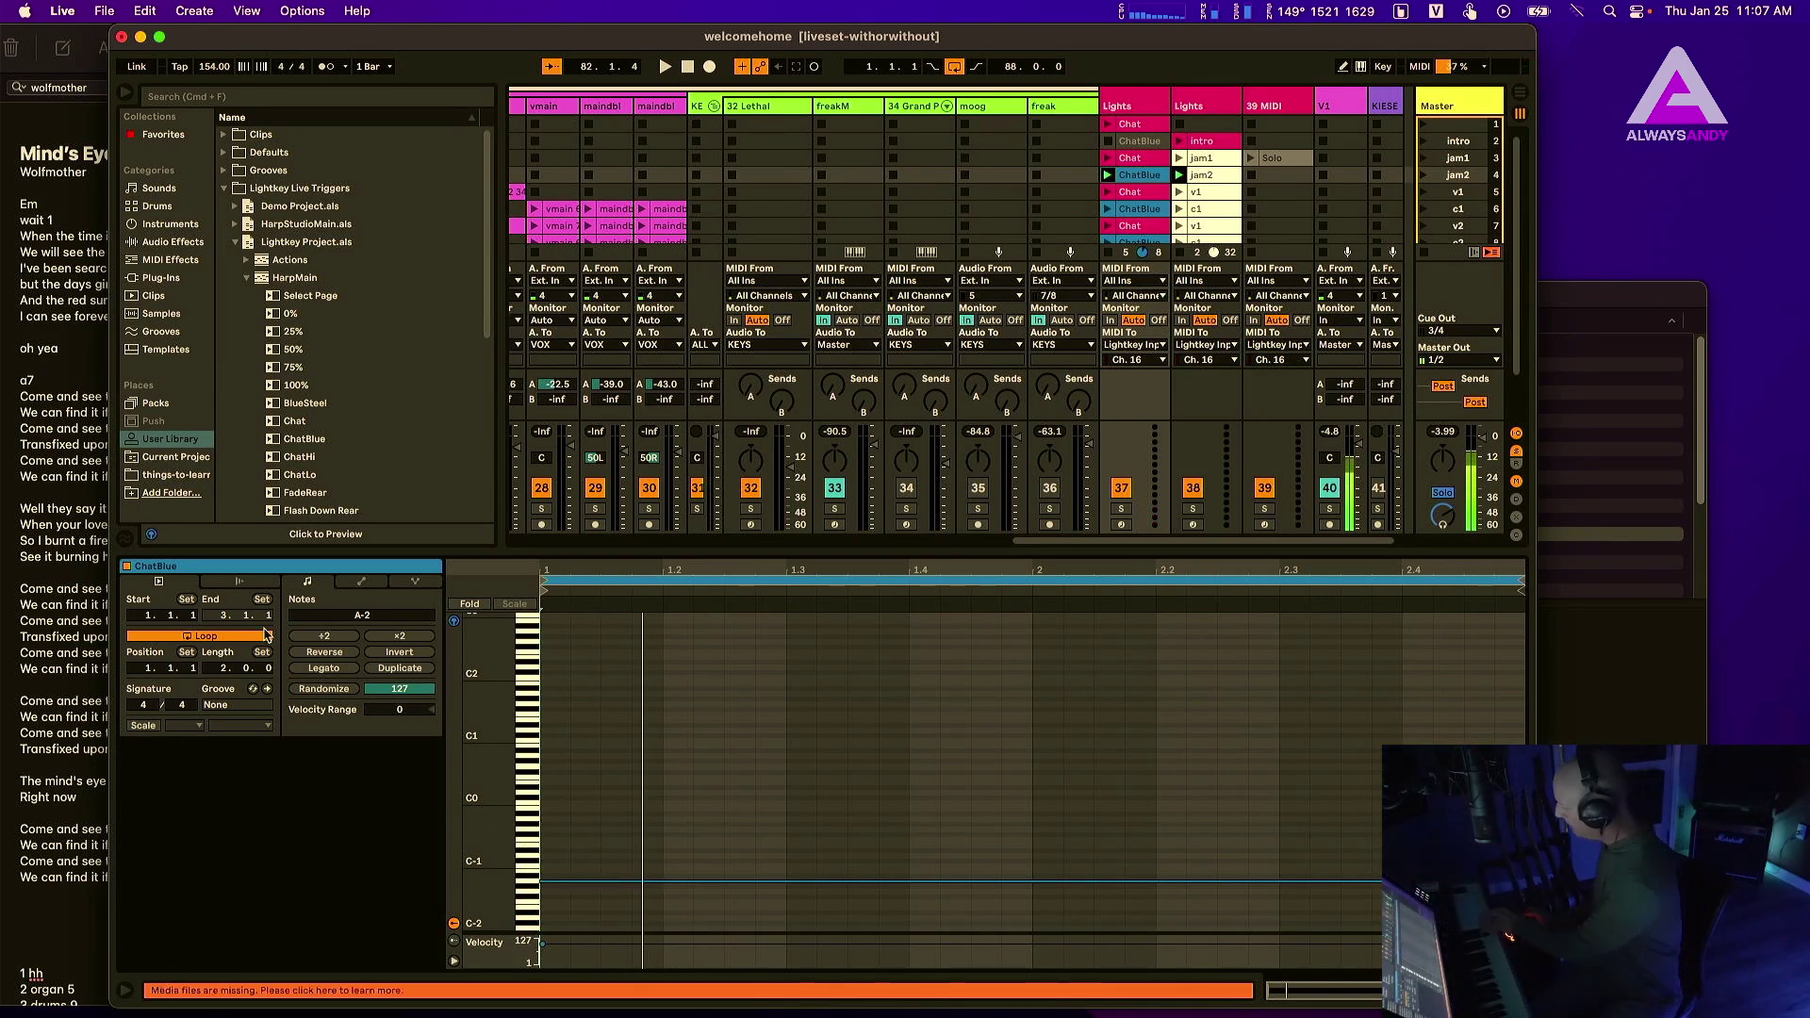
{"action": "key", "text": "super+Tab"}
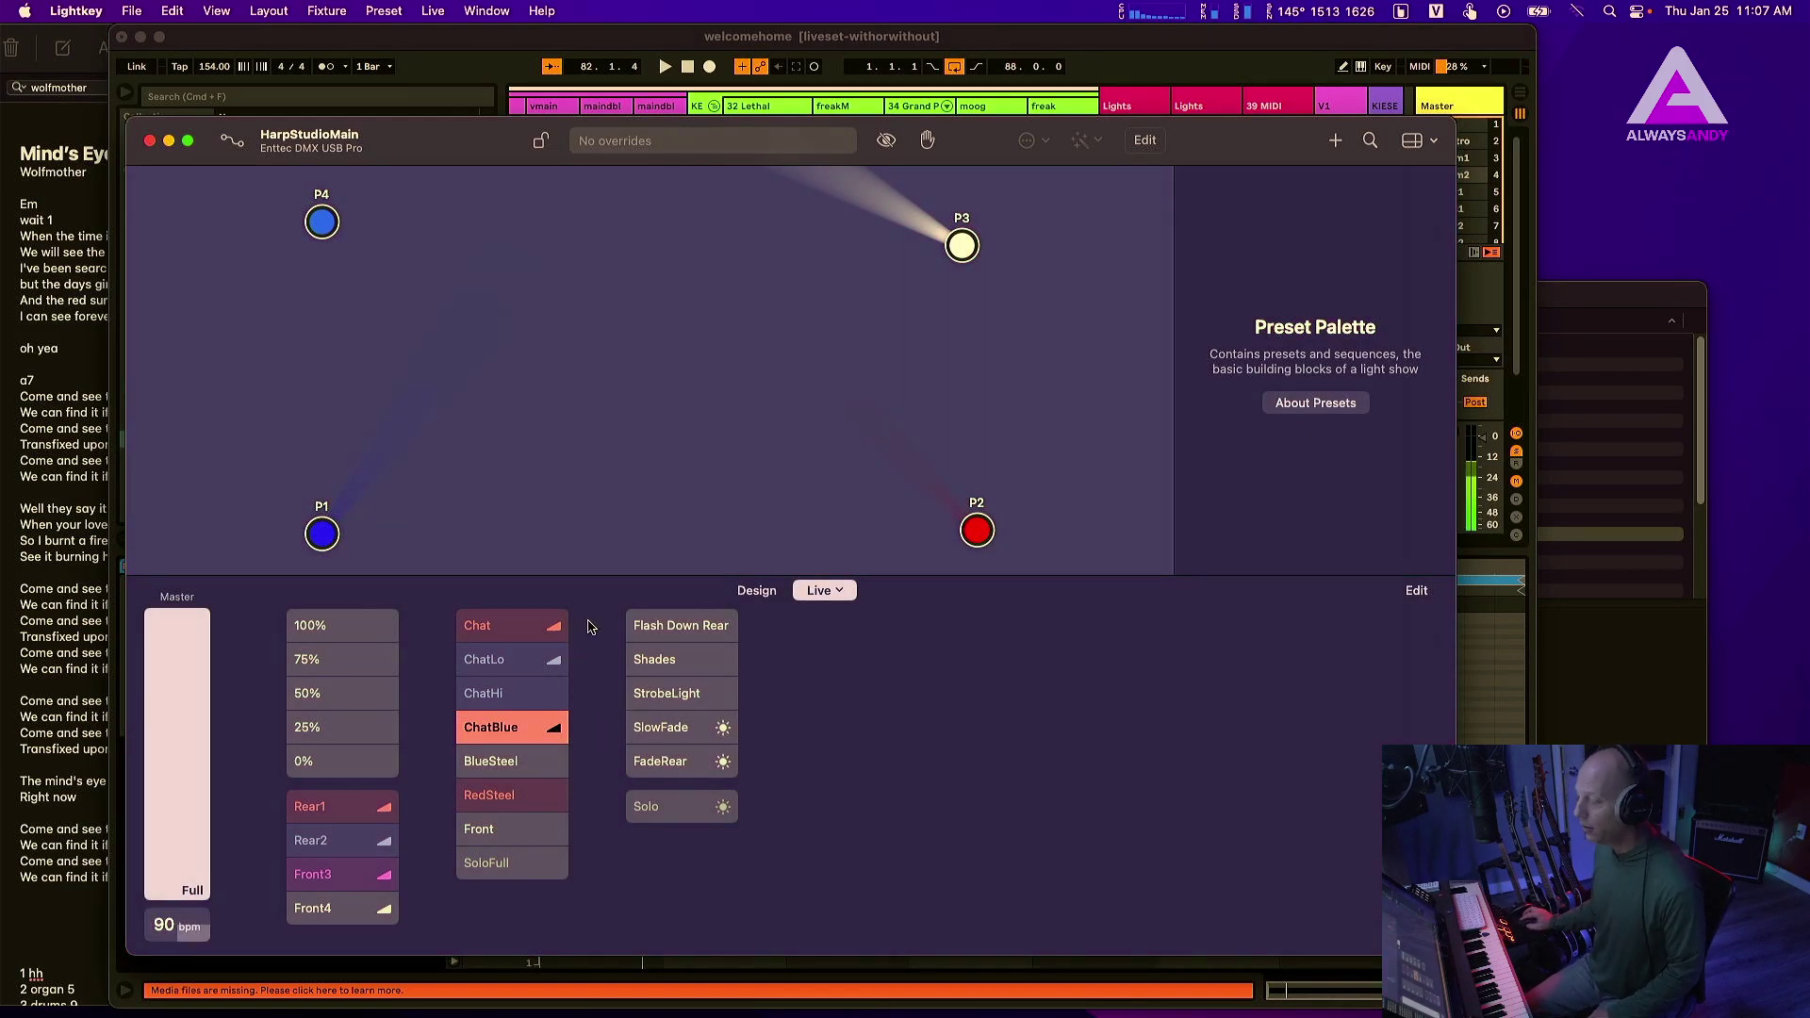
- Back in Ableton Live, select the RedSteel preset in the browser
{"action": "left_click", "coordinate": [1277, 43]}
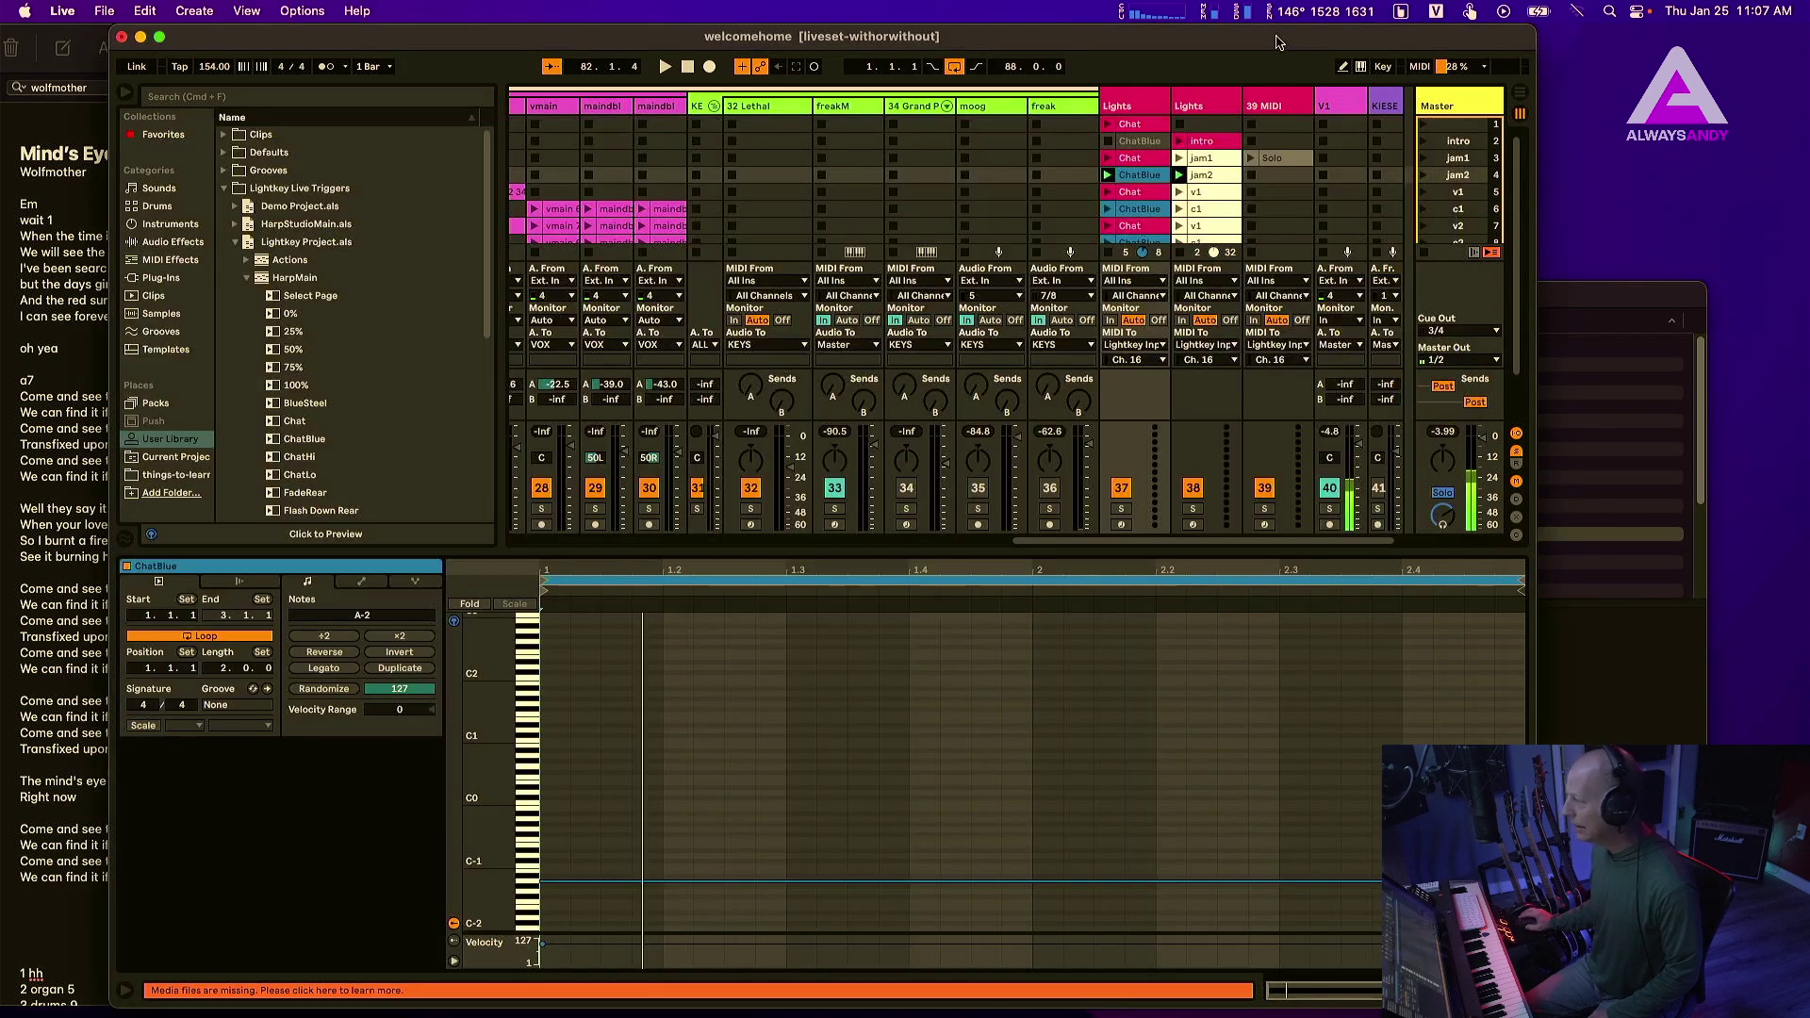
{"action": "scroll", "coordinate": [341, 395], "scroll_direction": "down", "scroll_amount": 5}
{"action": "left_click", "coordinate": [341, 350]}
{"action": "scroll", "coordinate": [341, 354], "scroll_direction": "up", "scroll_amount": 1}
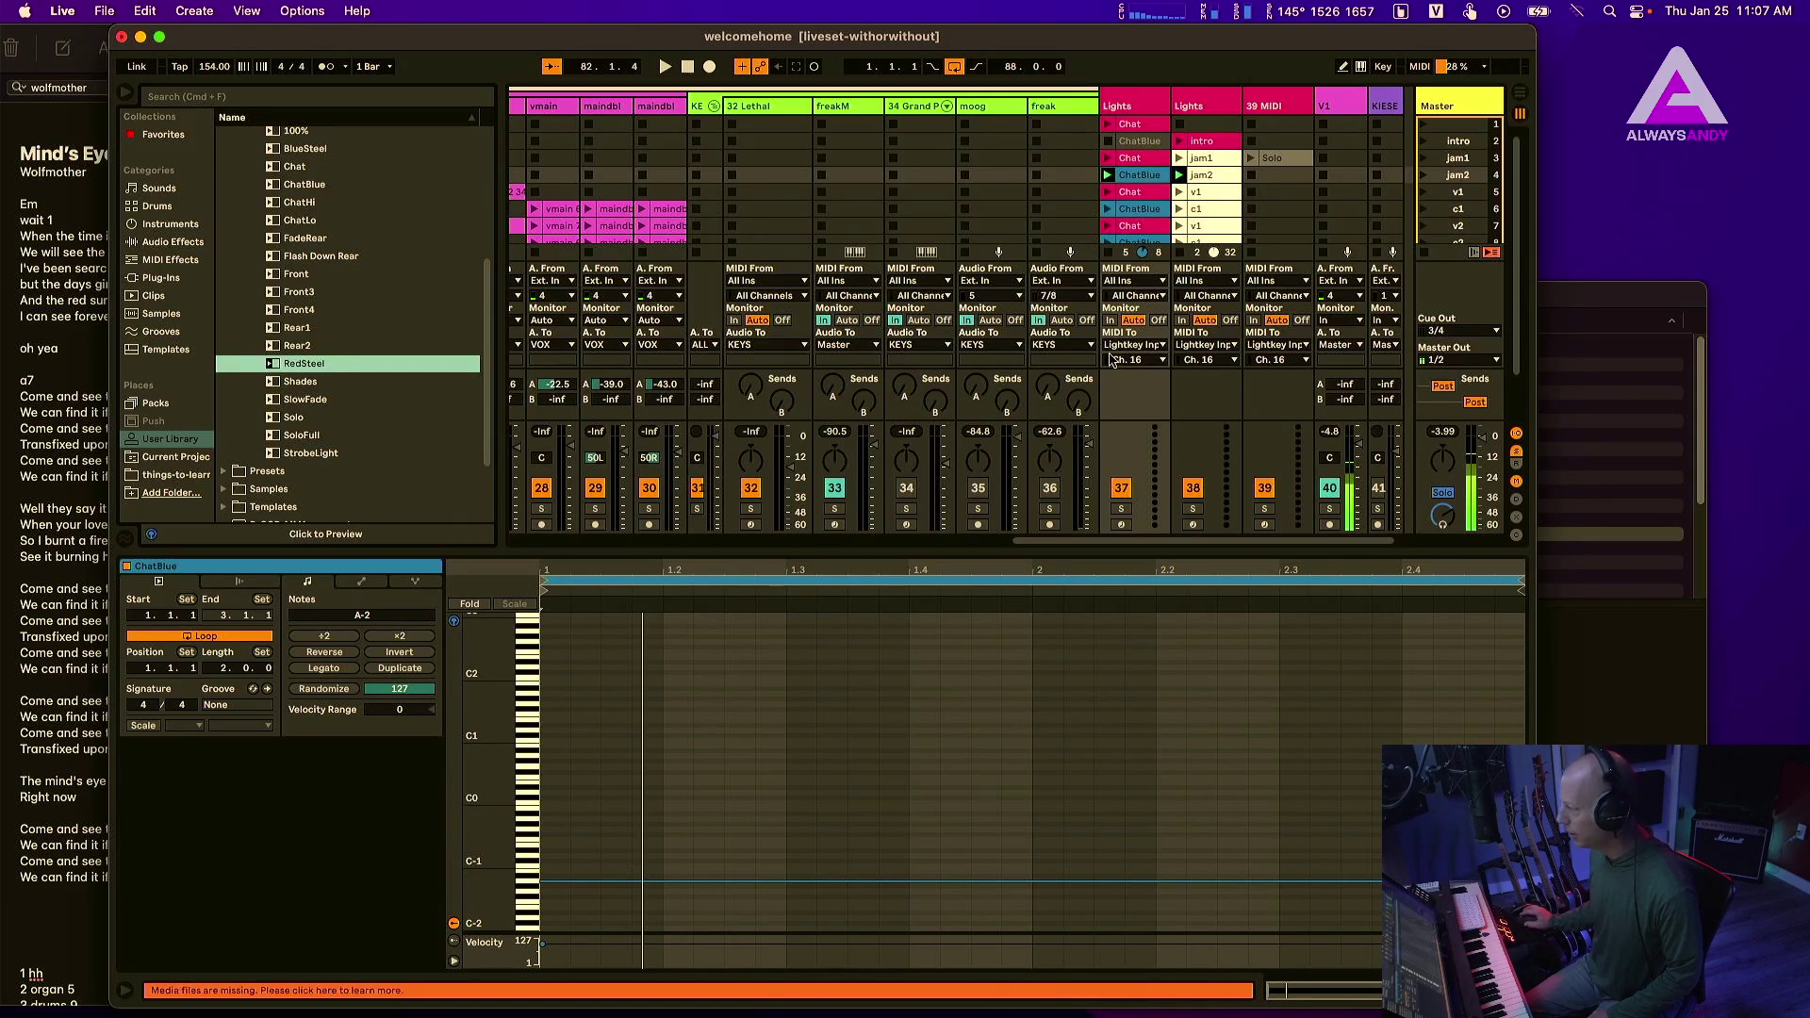
- Launch the jam2 scene and compare the jam2 and ChatBlue clips' notes
{"action": "left_click", "coordinate": [1220, 172]}
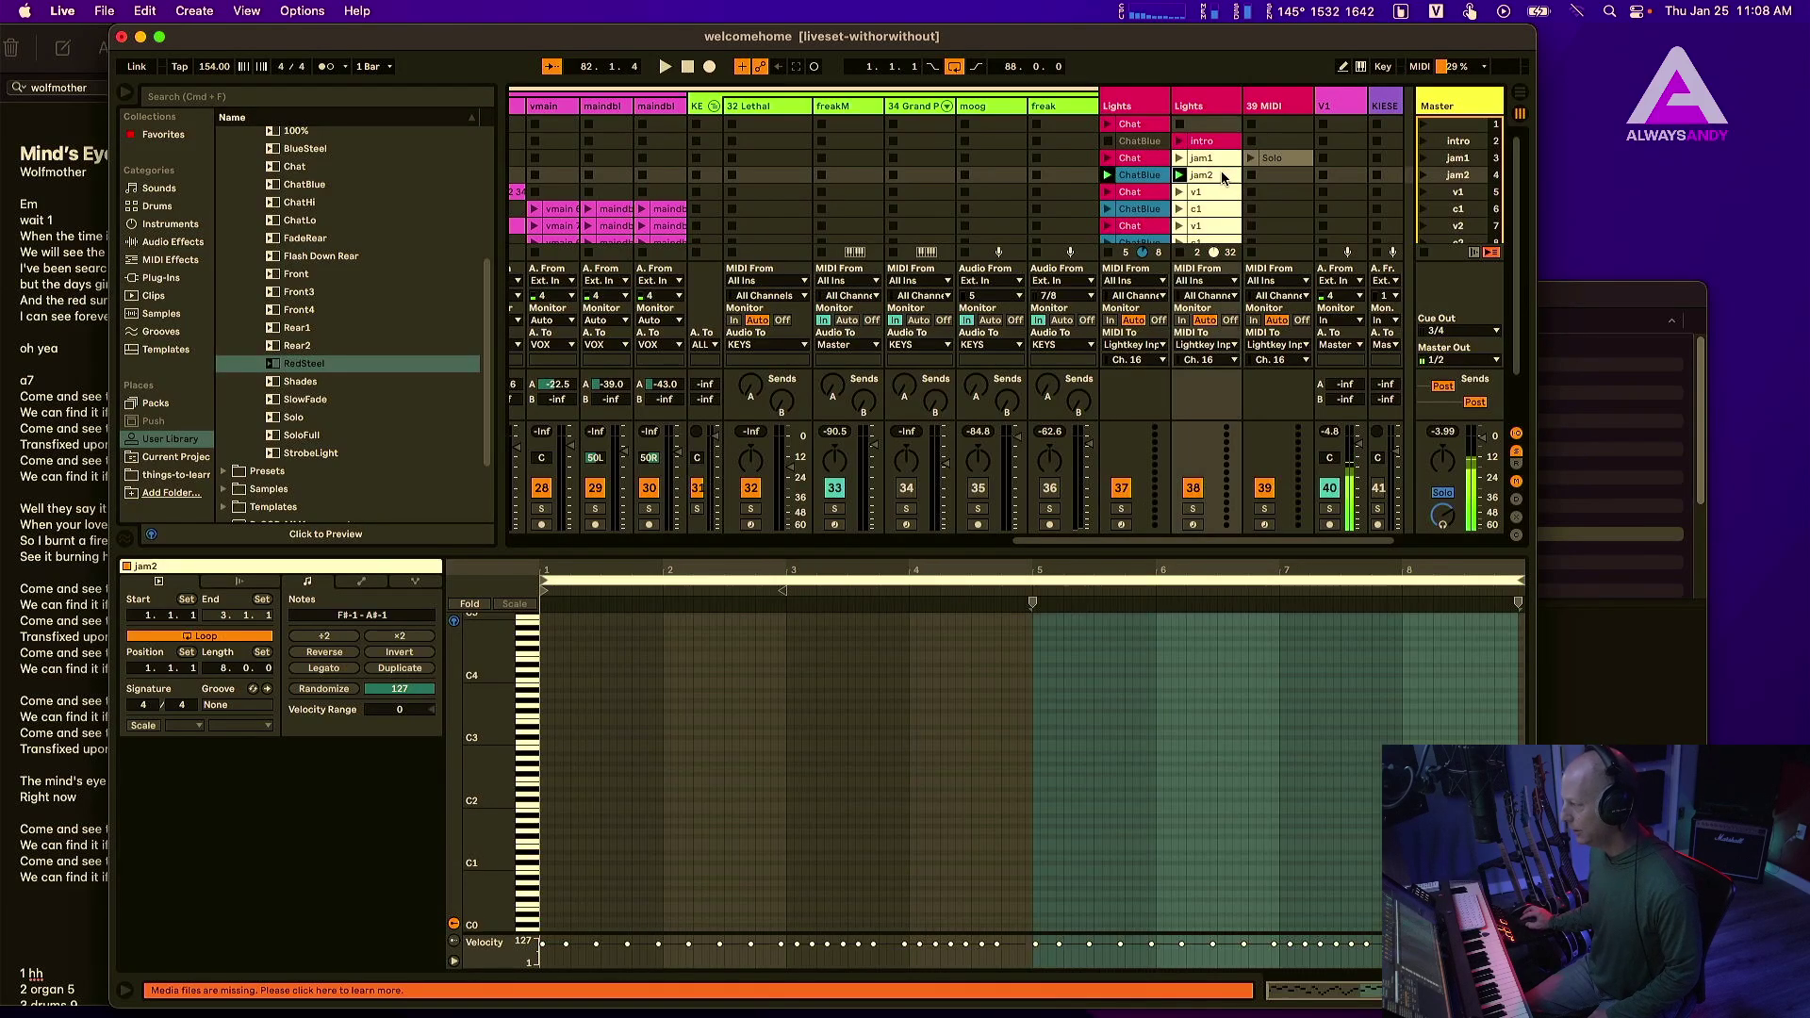
{"action": "scroll", "coordinate": [997, 762], "scroll_direction": "down", "scroll_amount": 3}
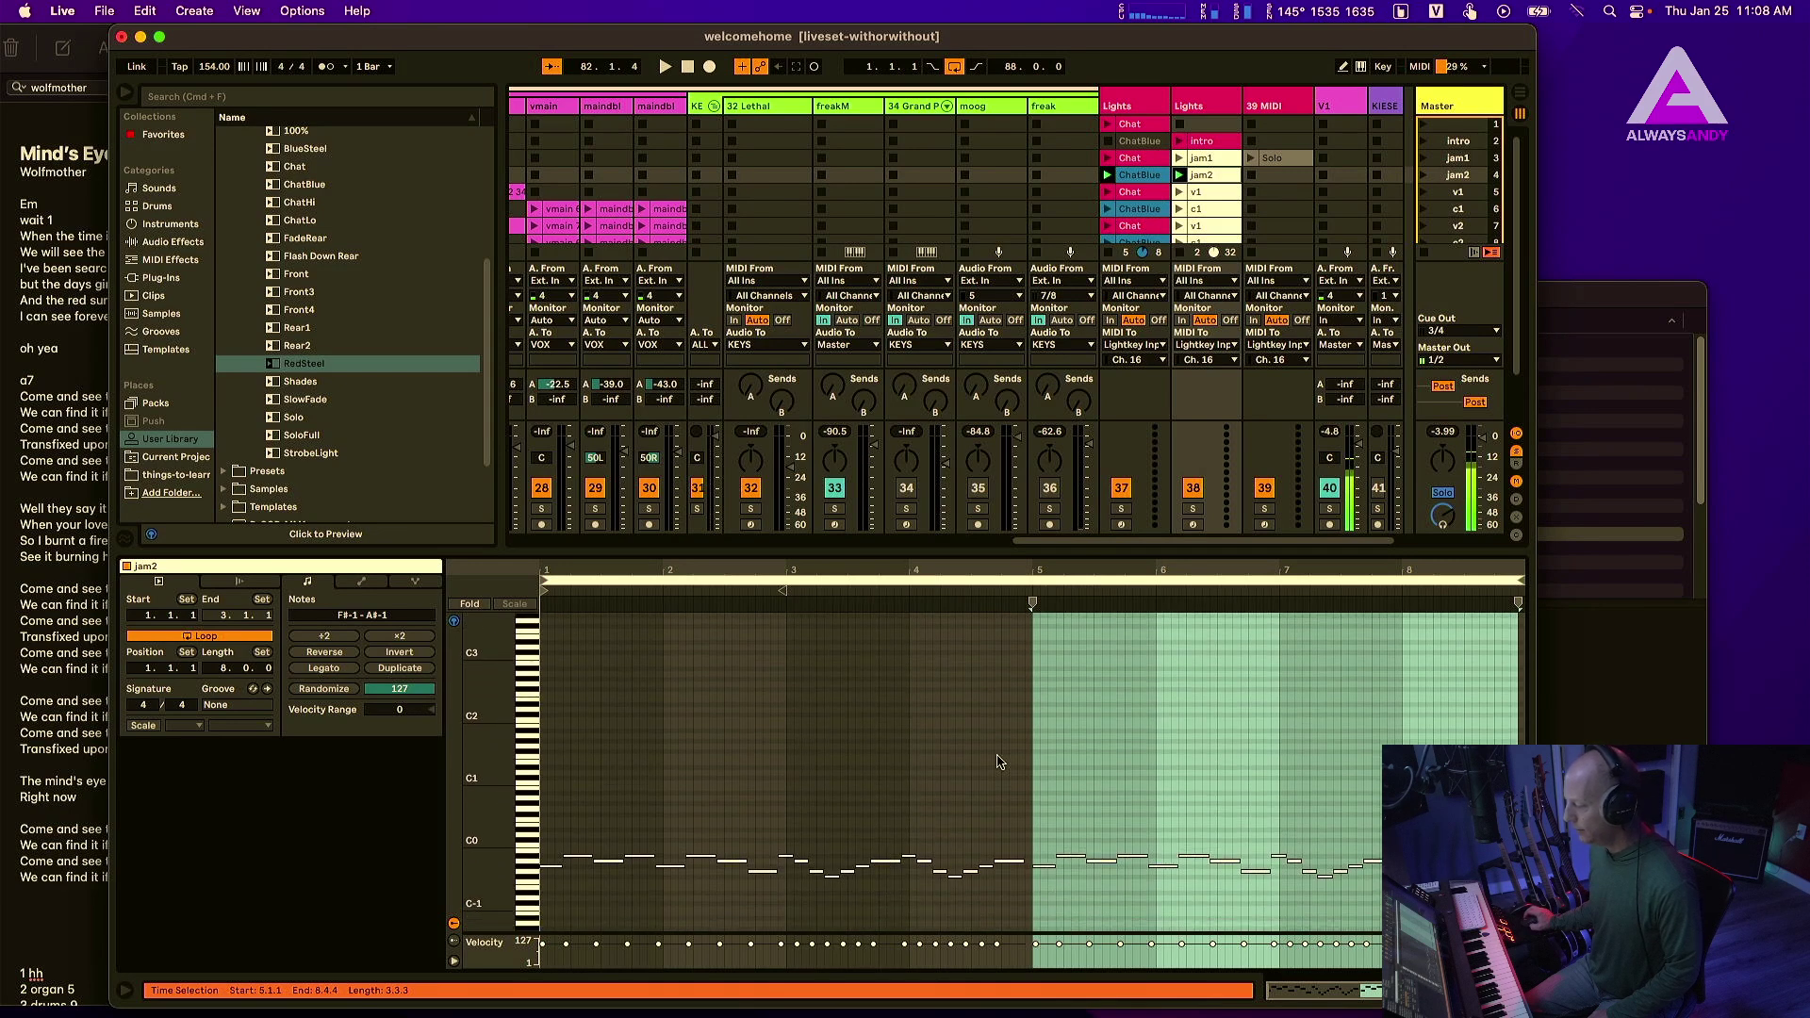
{"action": "left_click", "coordinate": [1426, 176]}
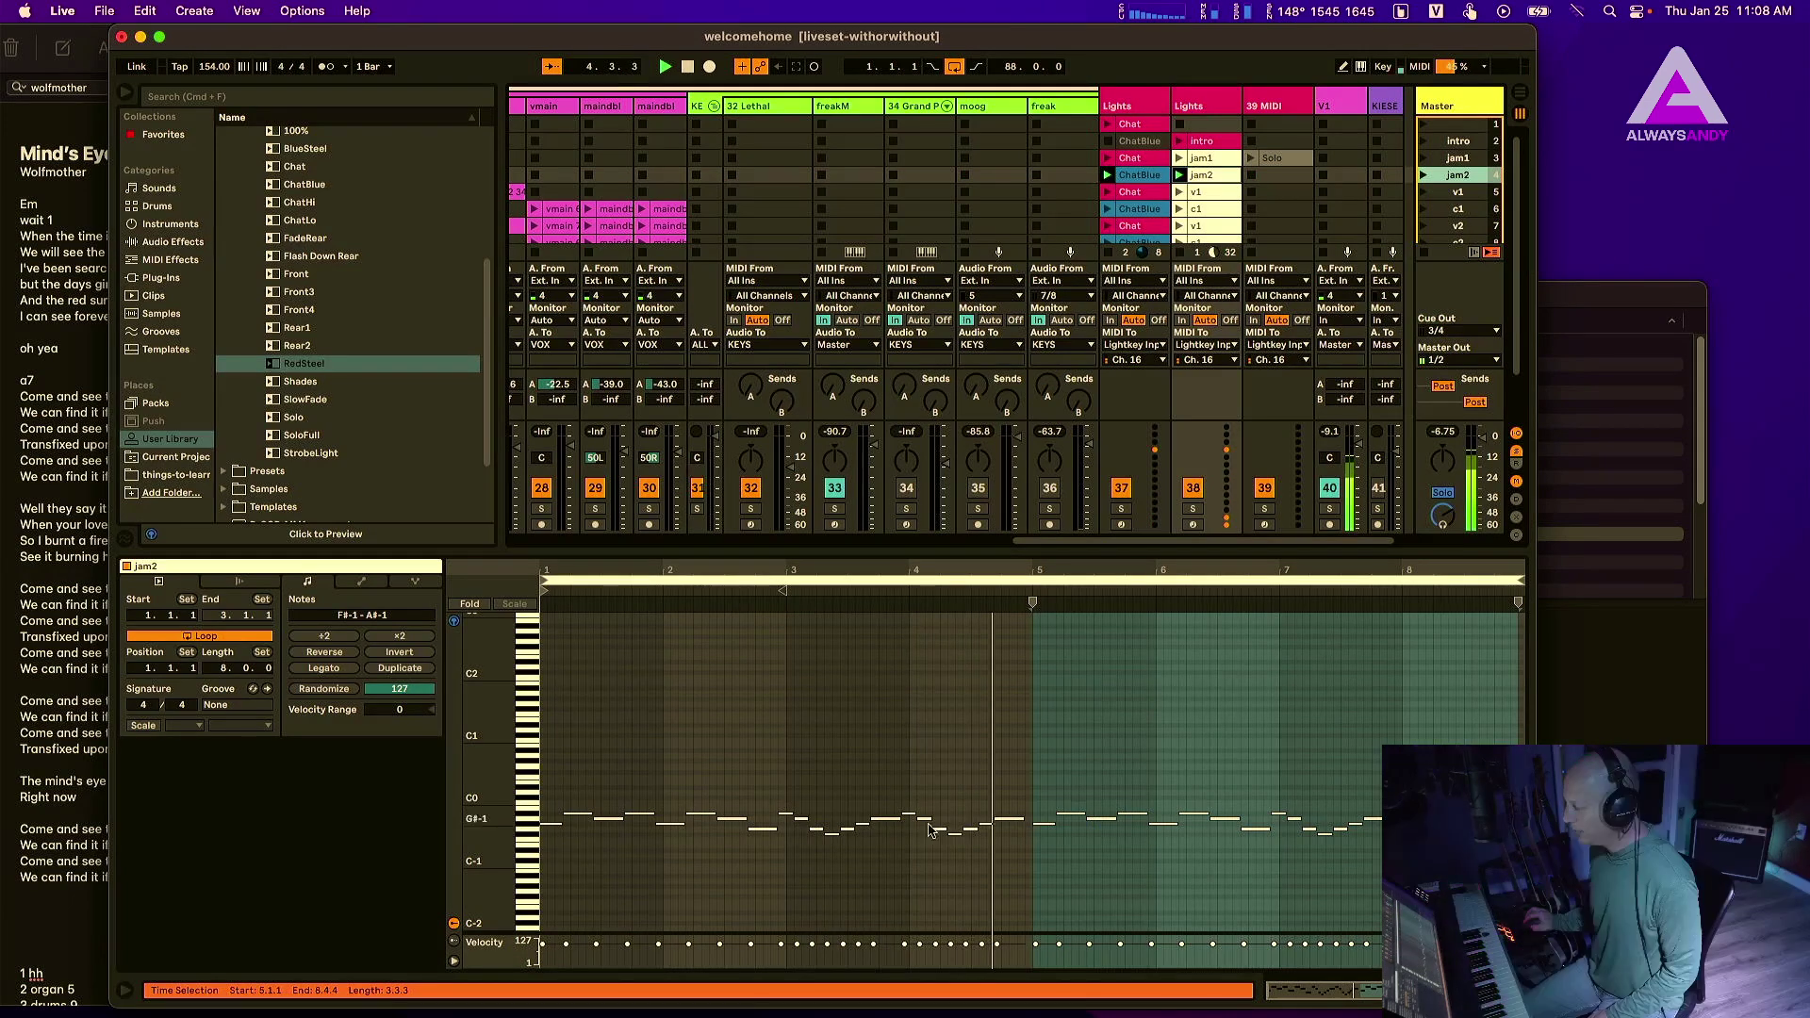
{"action": "left_click", "coordinate": [1159, 176]}
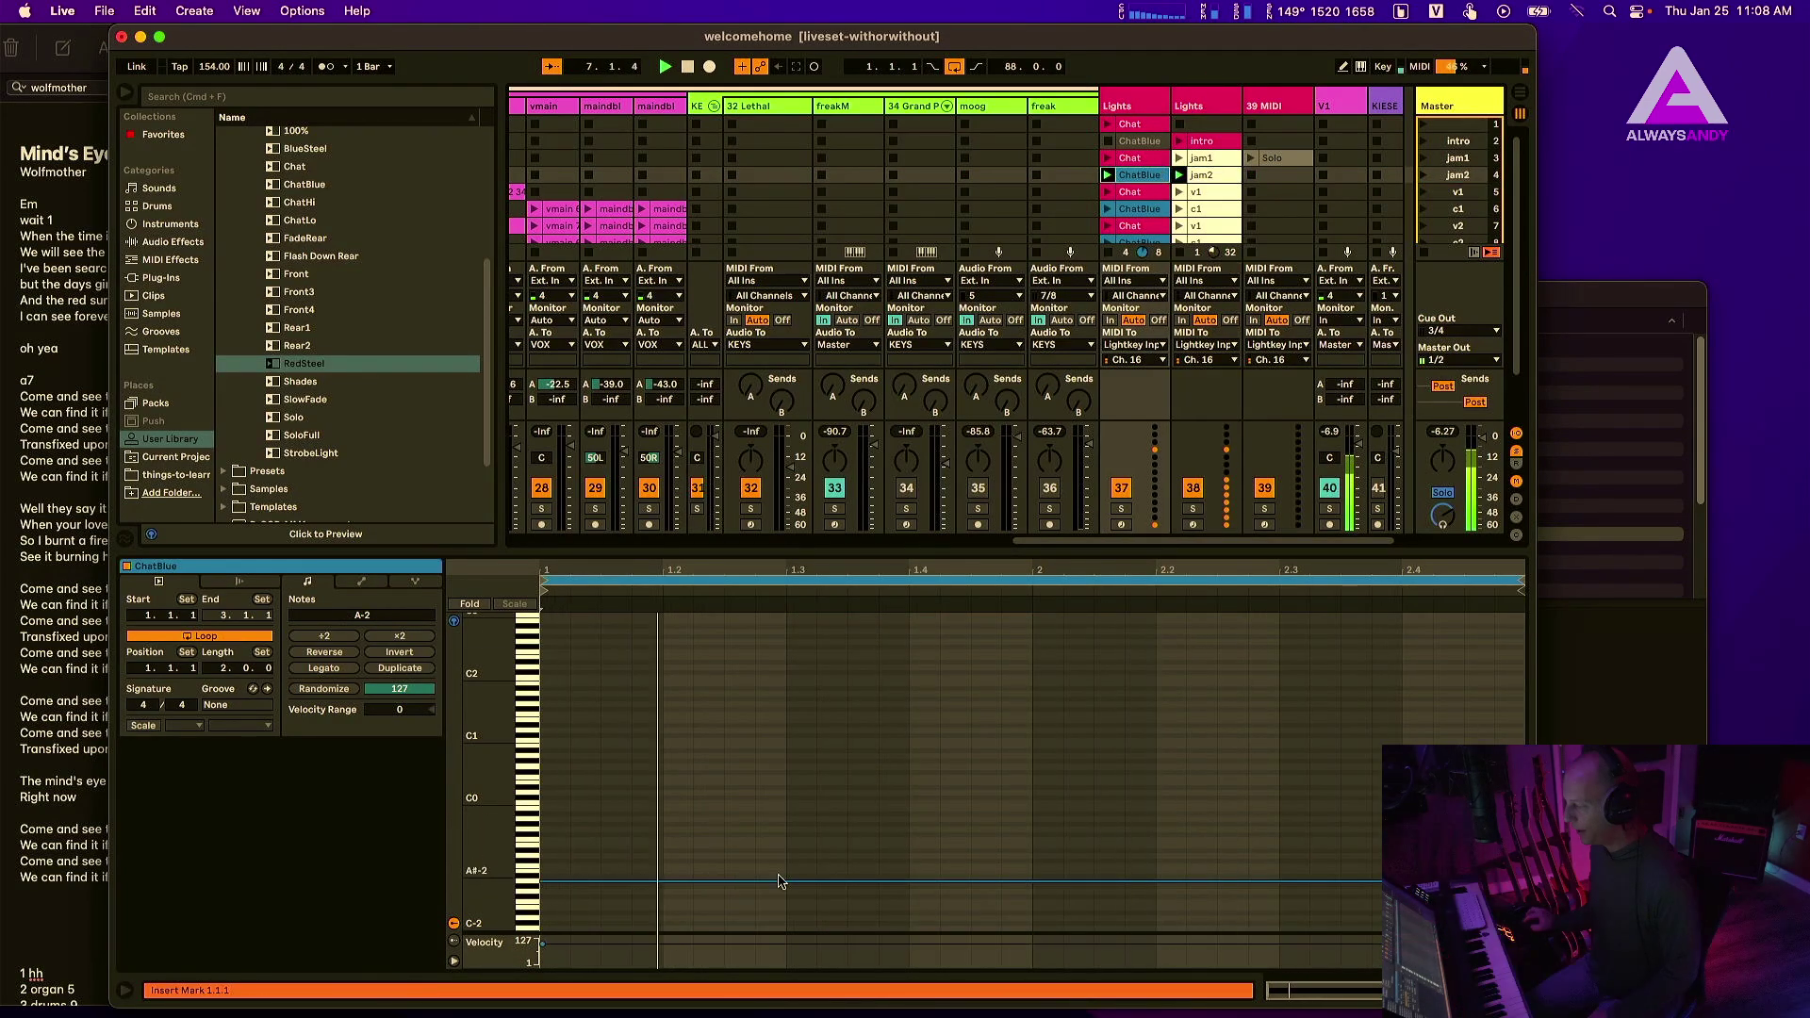
{"action": "left_click", "coordinate": [1211, 177]}
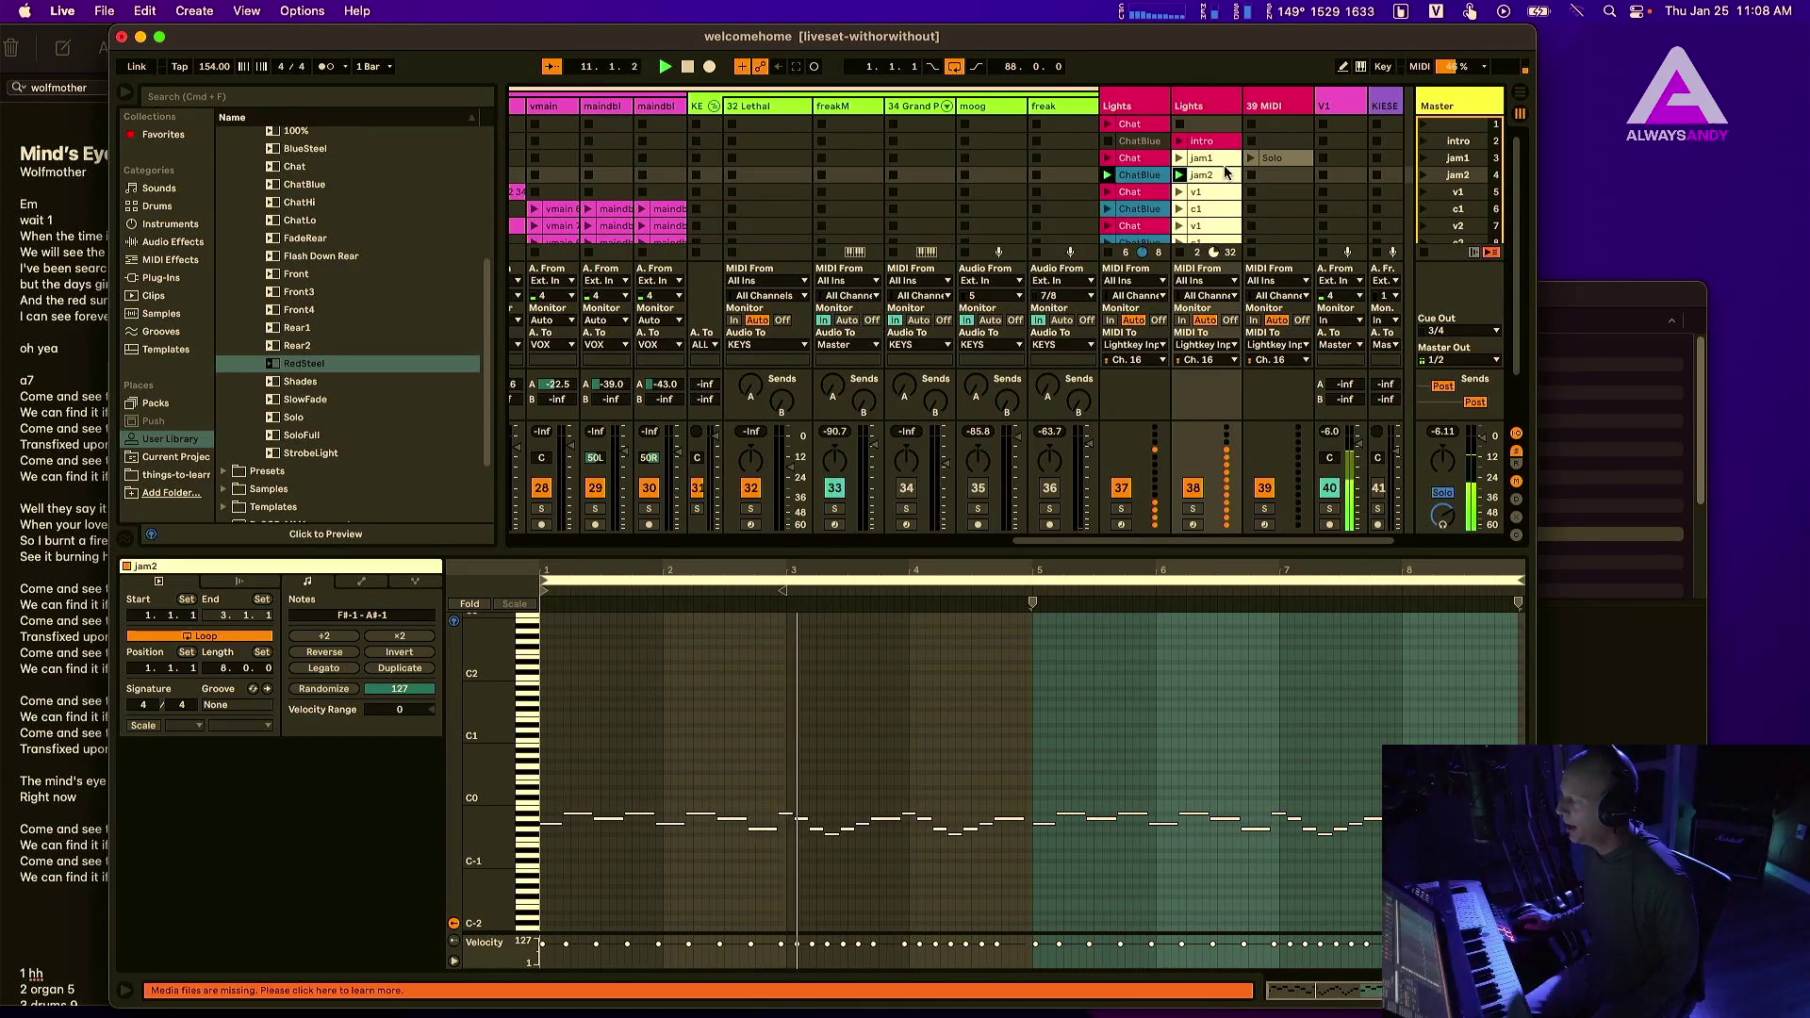
{"action": "key", "text": "Left"}
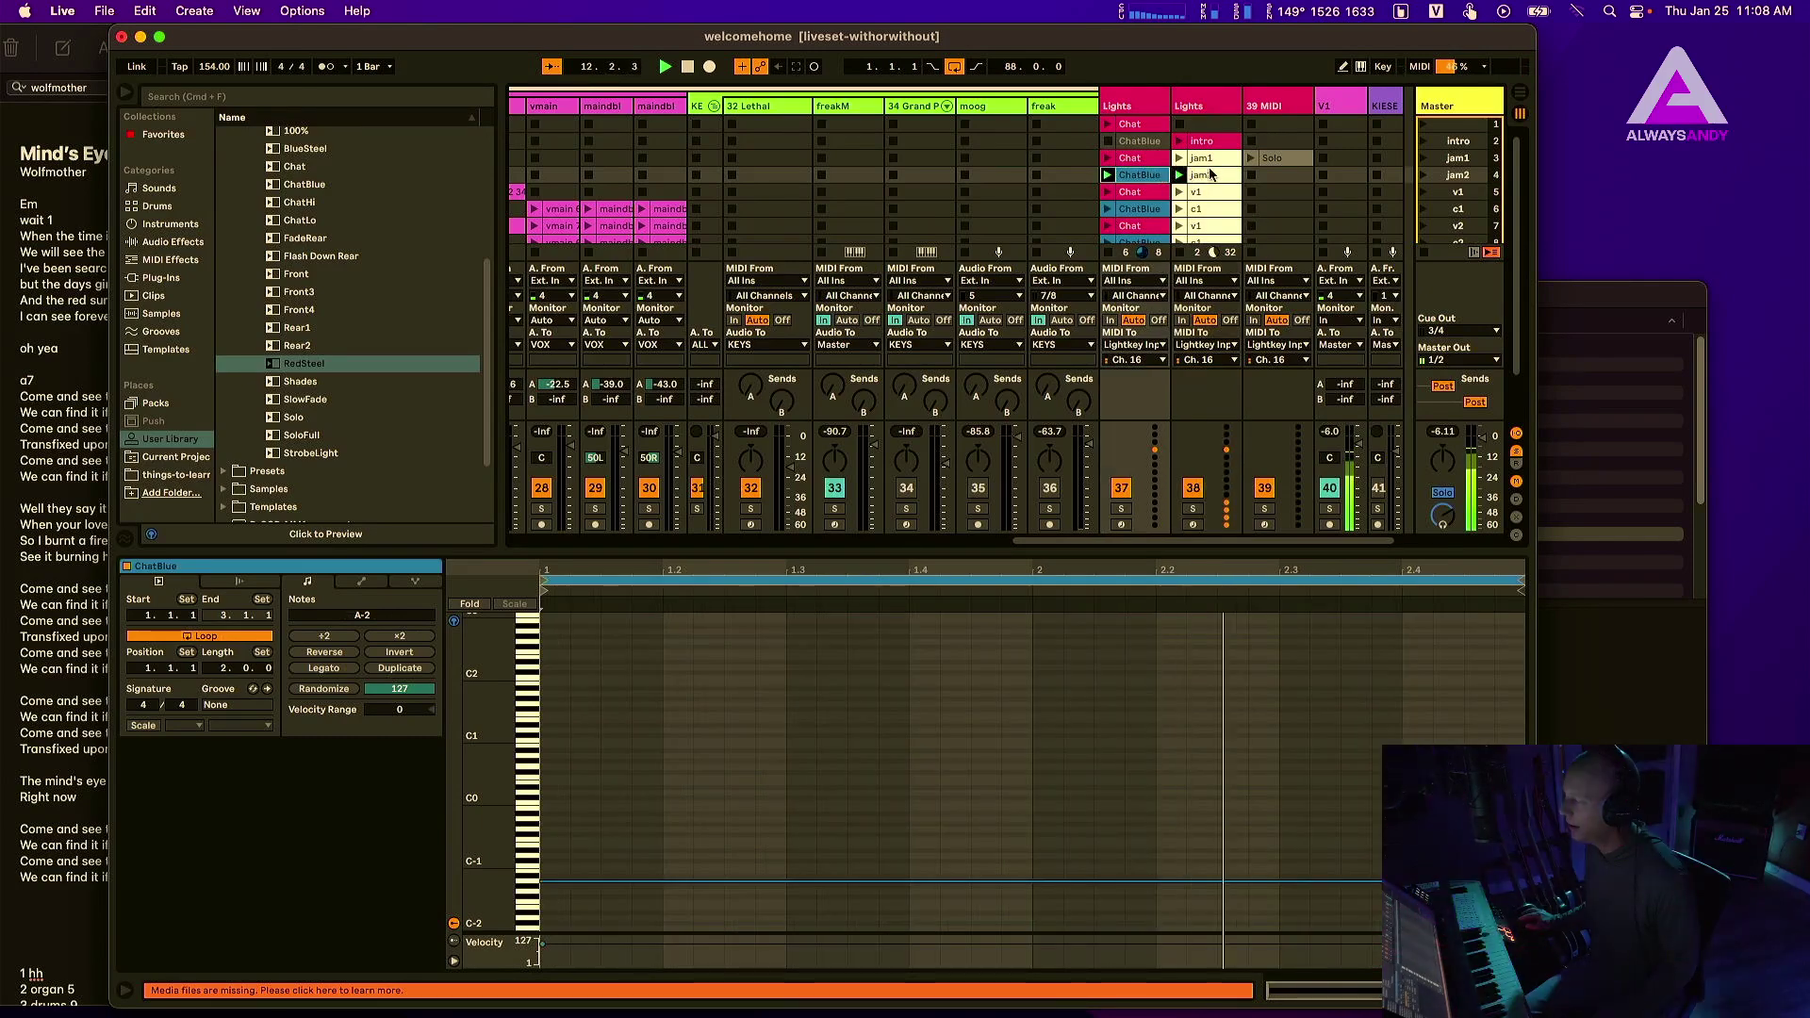
{"action": "left_click", "coordinate": [1210, 176]}
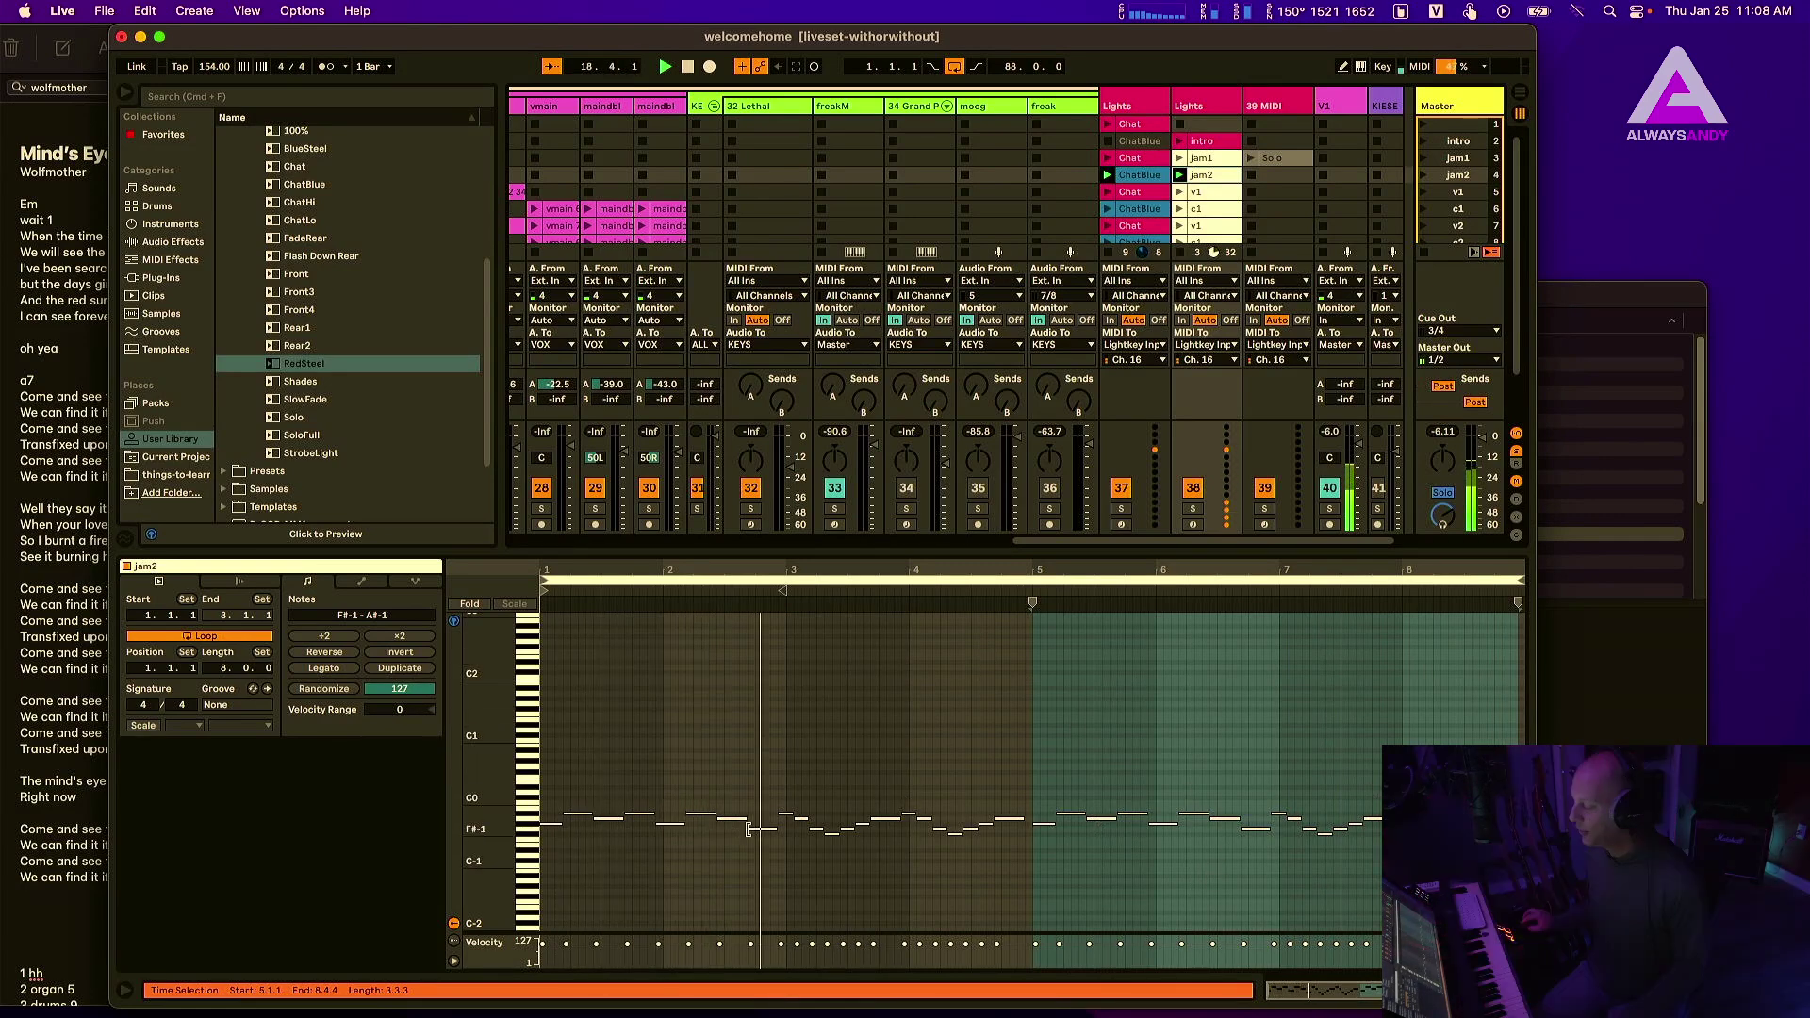
- Inspect jam2's G#-1, A#-1 and A-1 notes, then restart playback from the beginning
{"action": "left_click", "coordinate": [554, 826]}
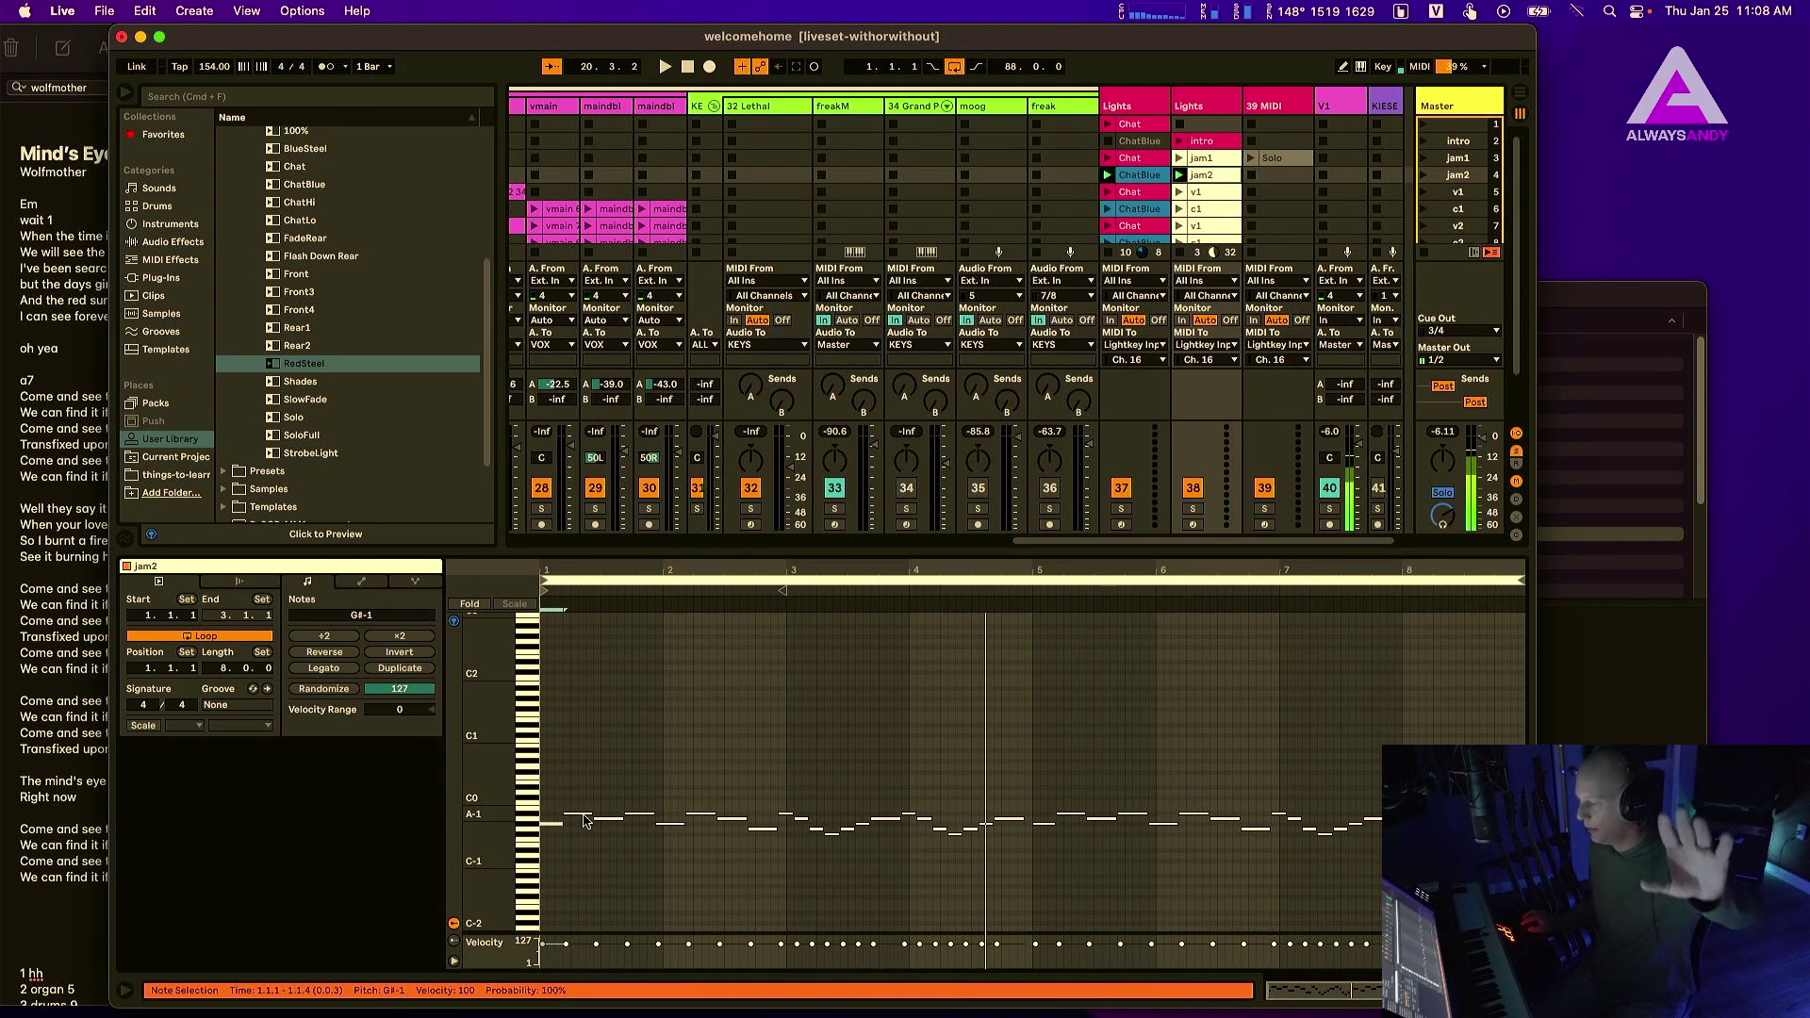
{"action": "left_click", "coordinate": [583, 813]}
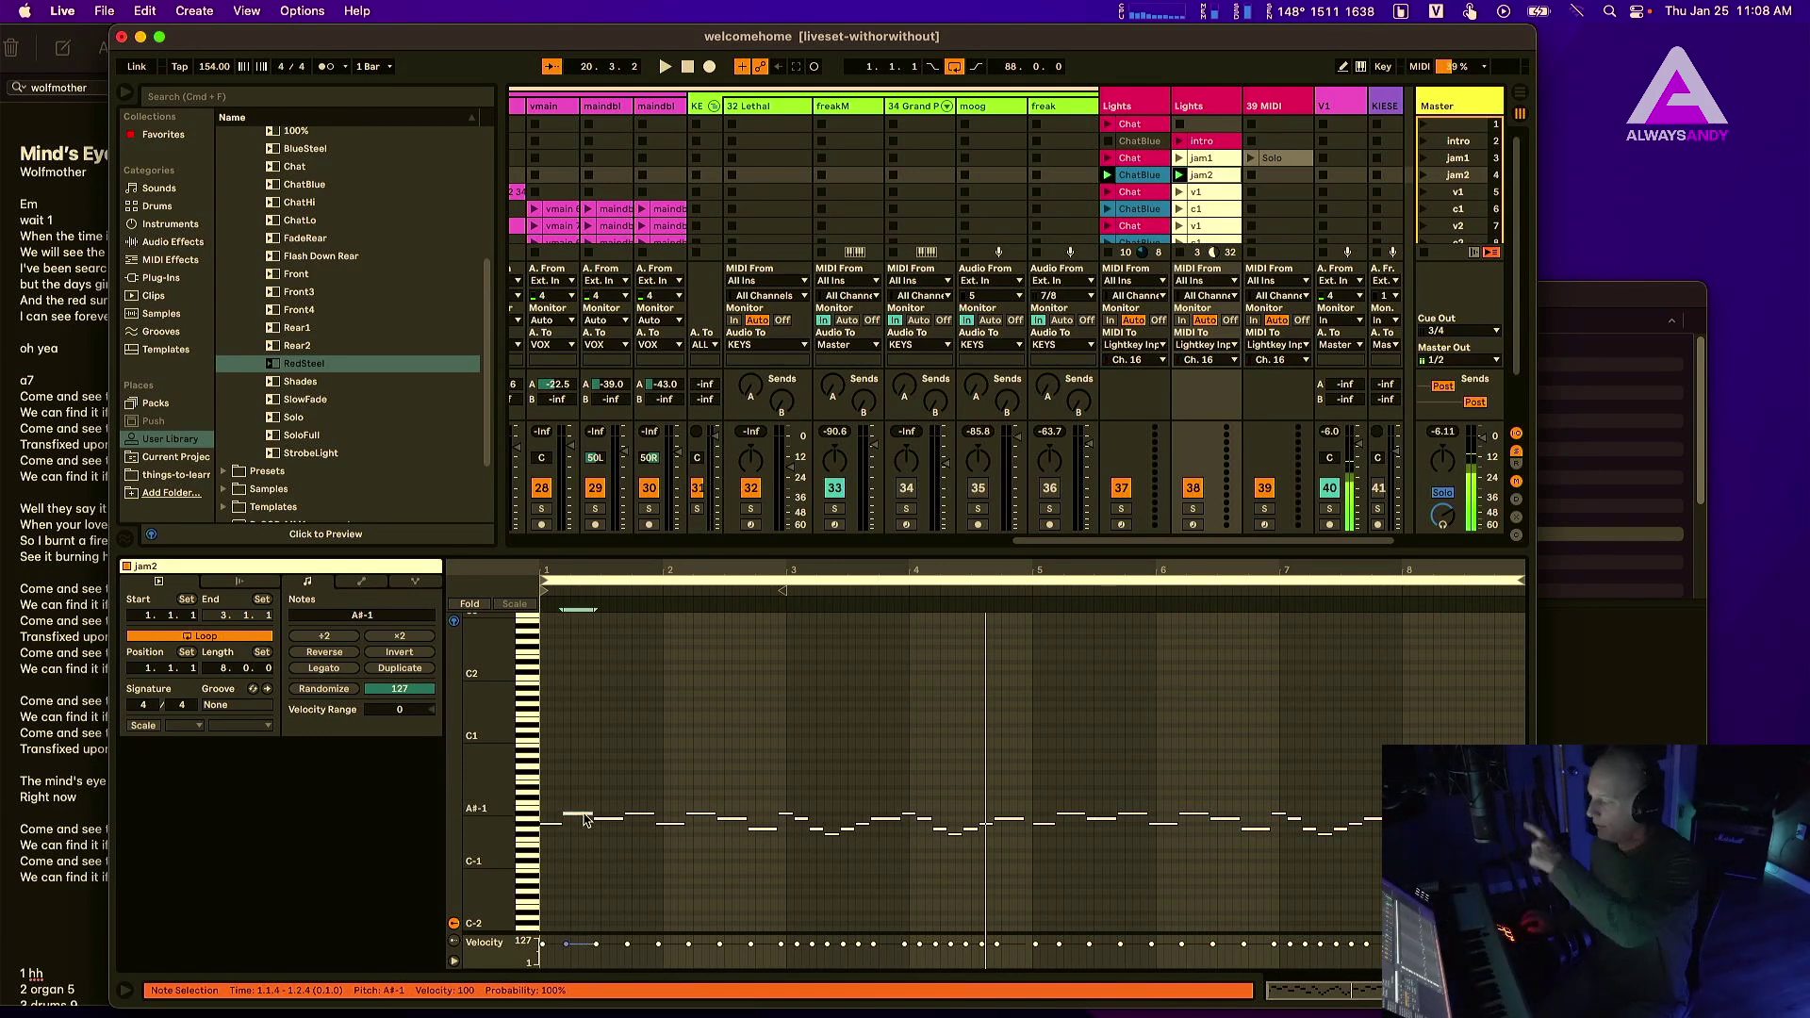
{"action": "left_click", "coordinate": [600, 819]}
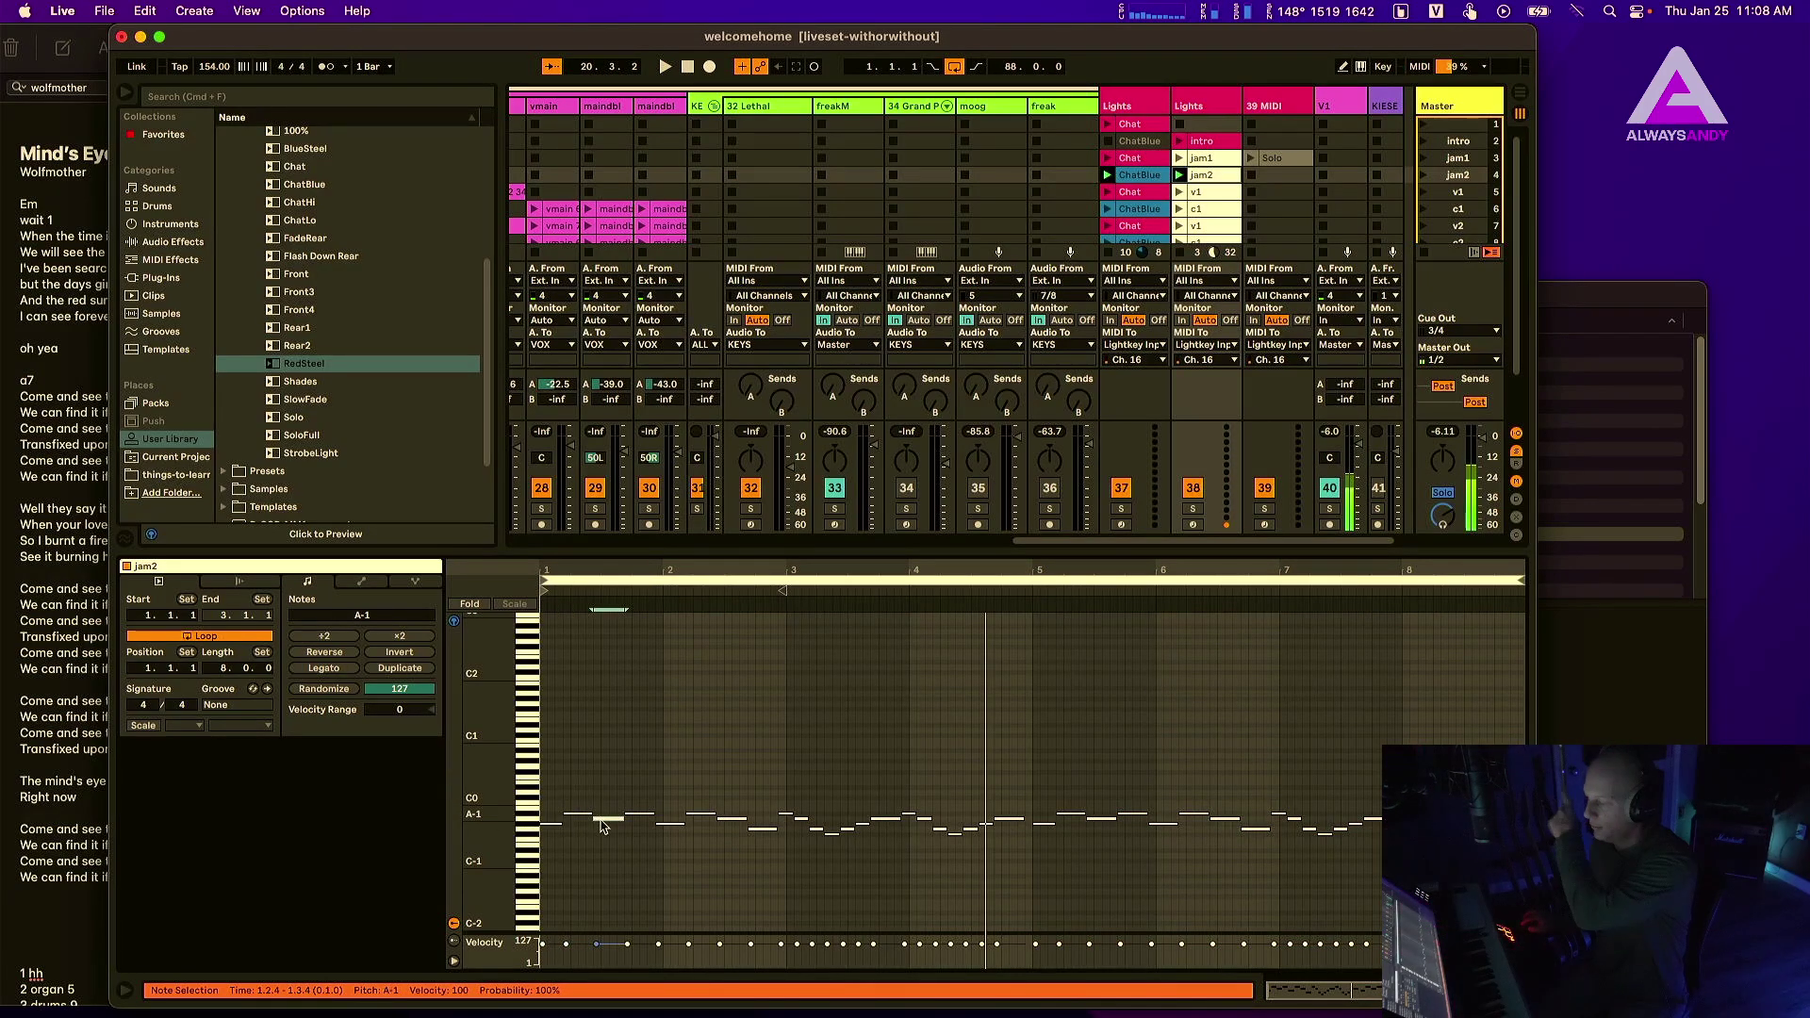
{"action": "left_click", "coordinate": [645, 814]}
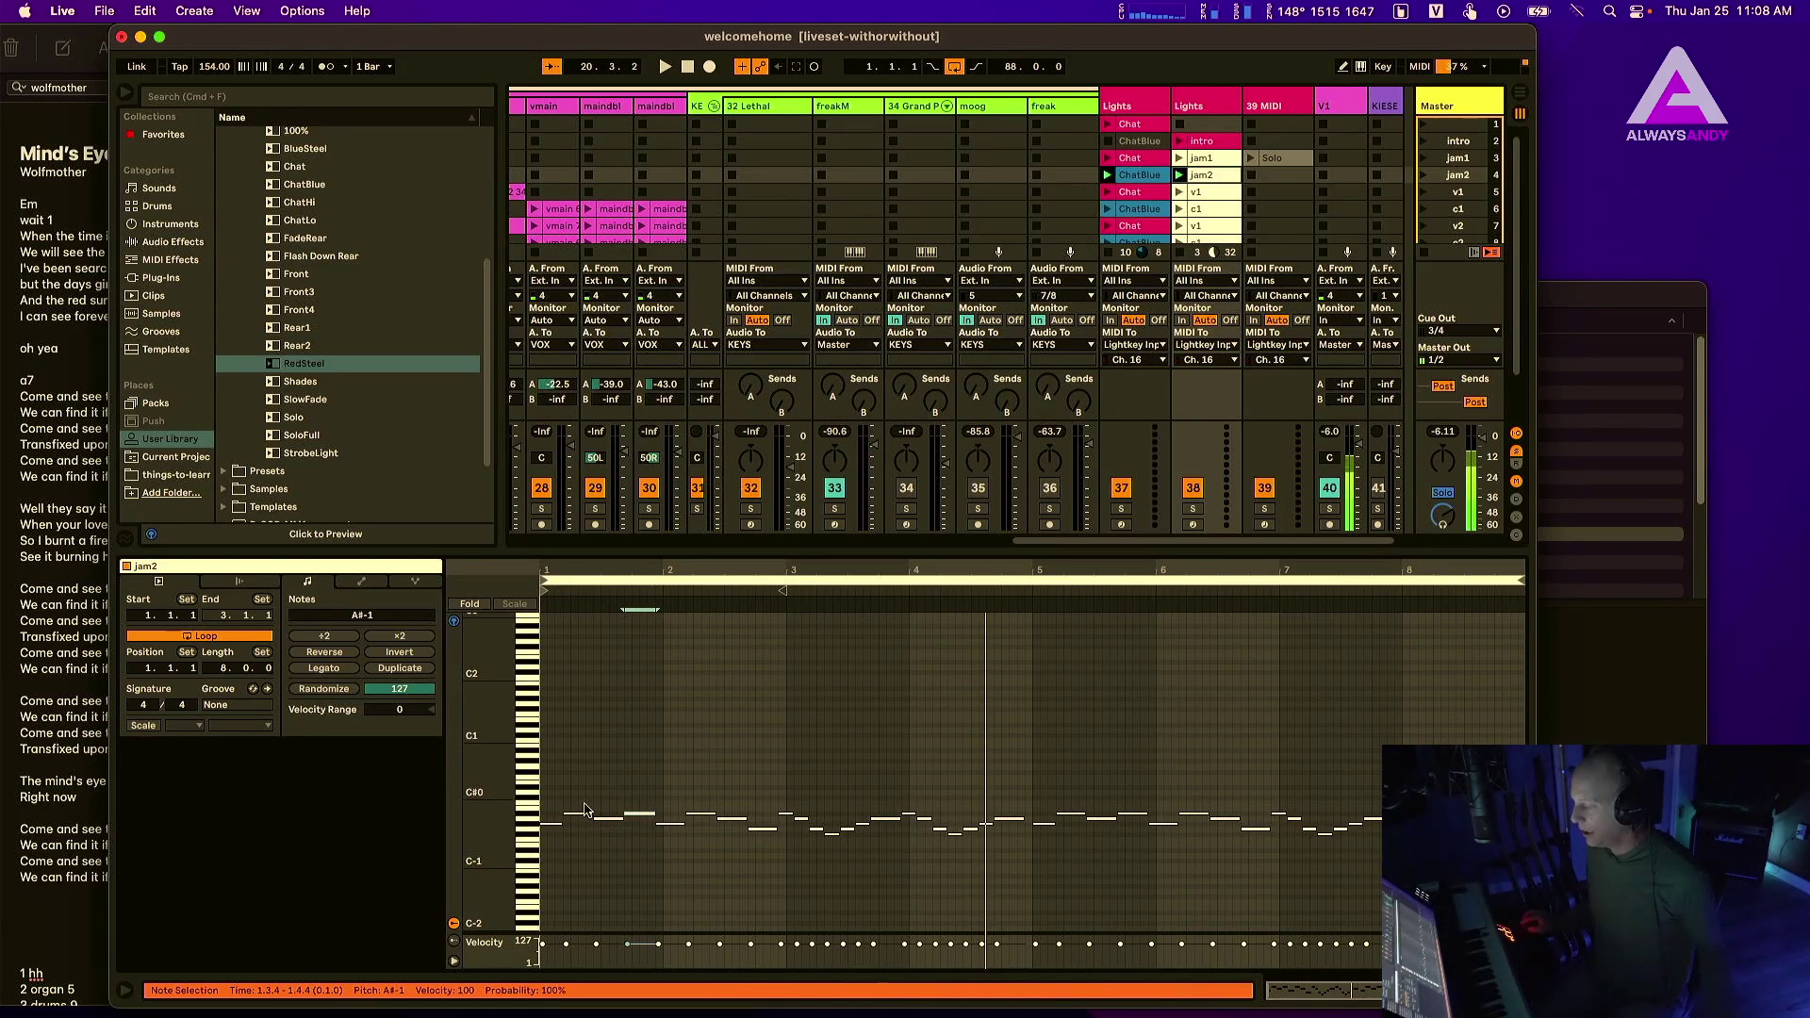
{"action": "key", "text": "space"}
{"action": "key", "text": "space"}
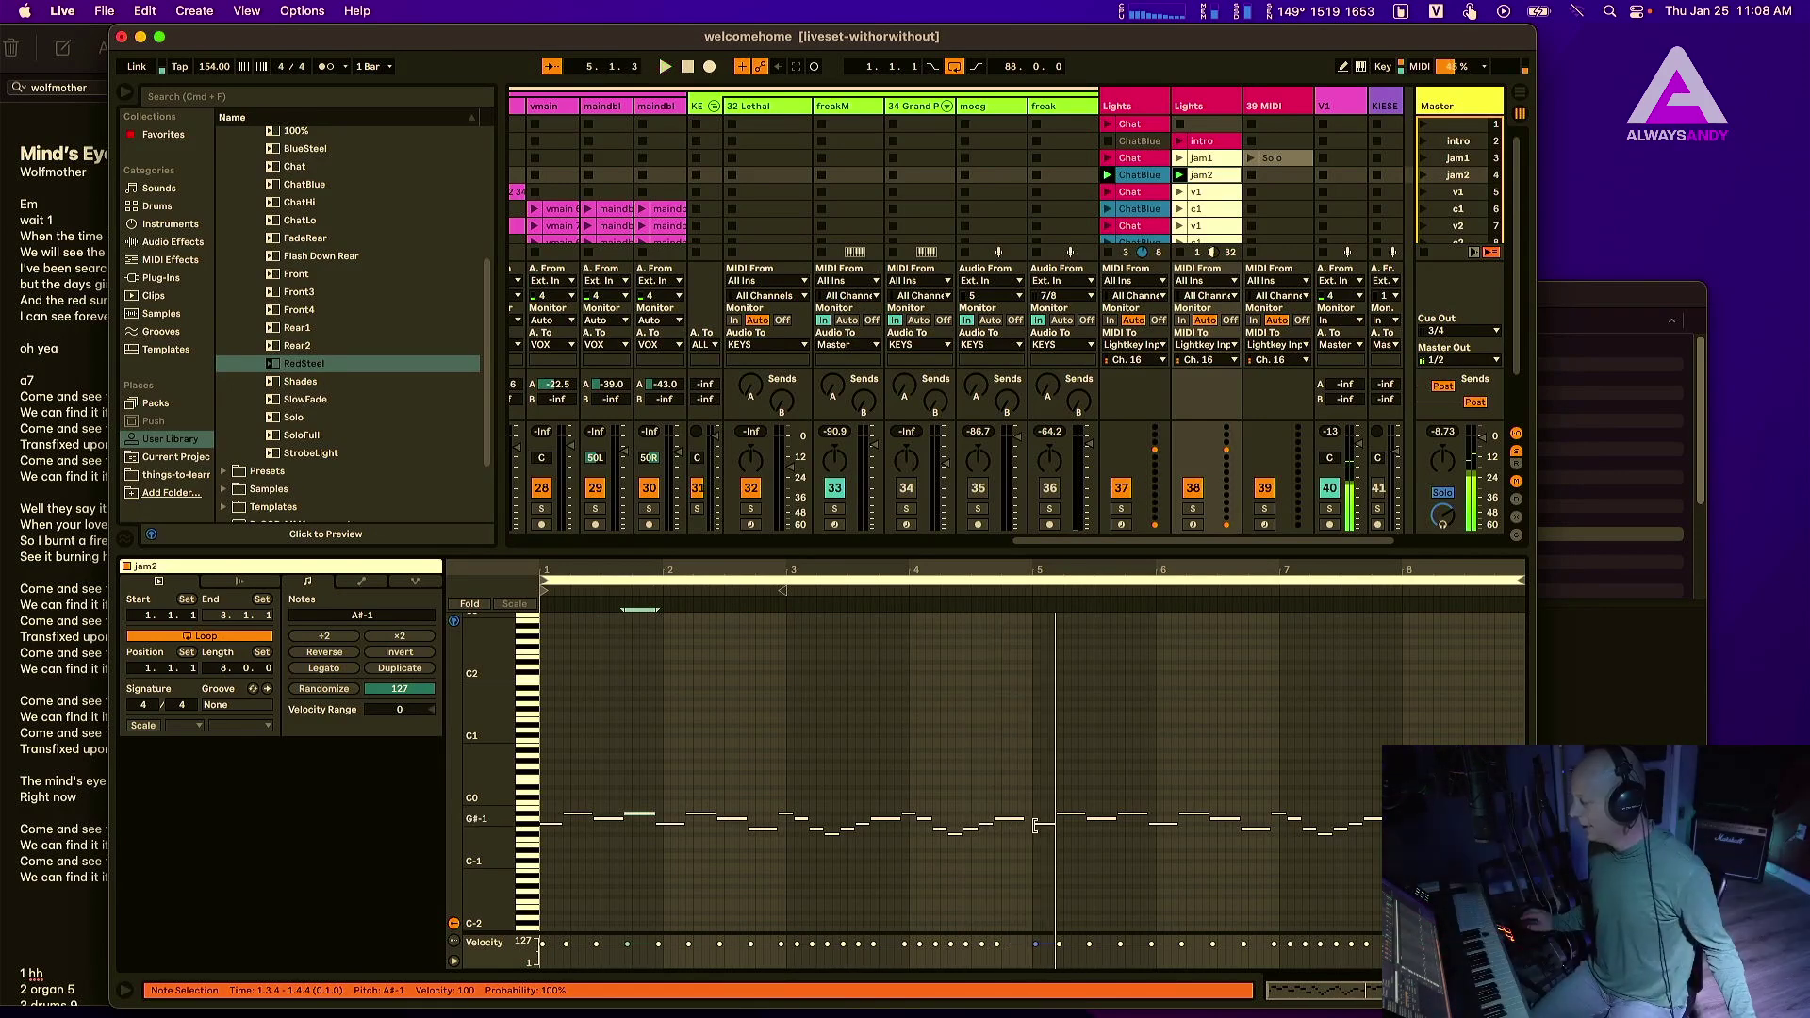
- Launch the v1 scene and inspect its E-1, D-1, C-1 and D-2 notes
{"action": "left_click", "coordinate": [1424, 192]}
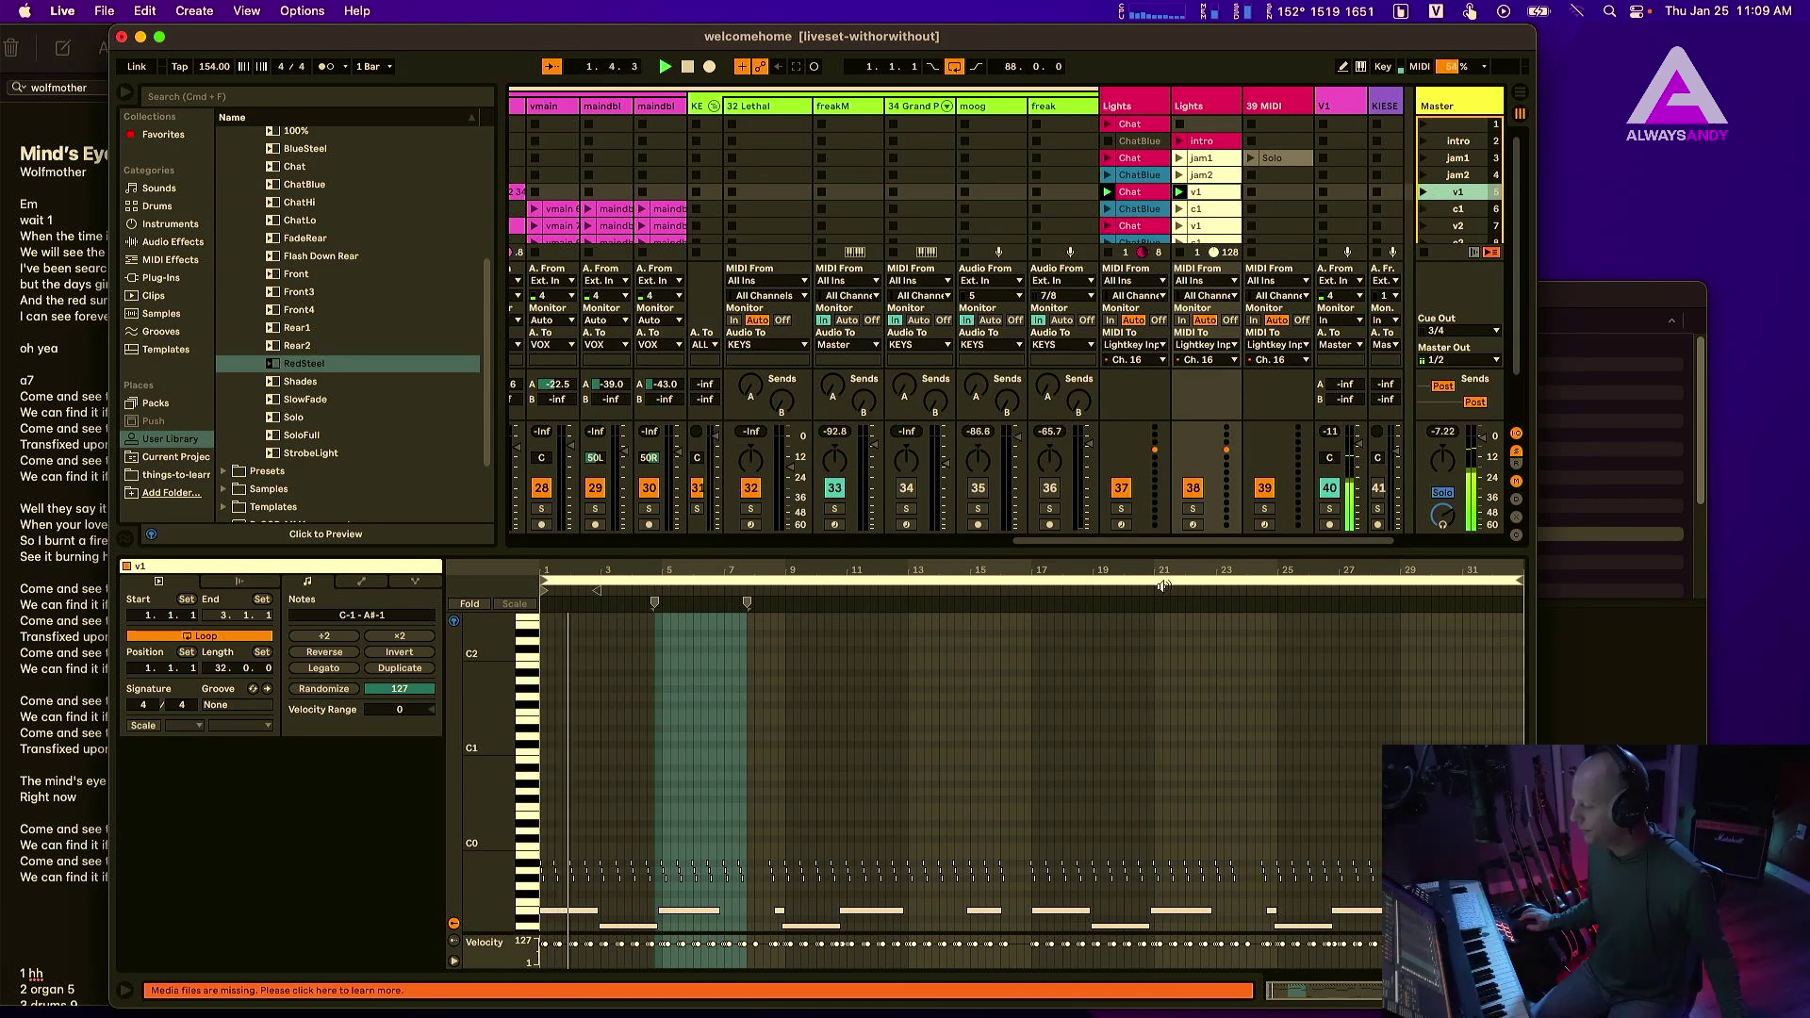
{"action": "scroll", "coordinate": [805, 778], "scroll_direction": "down", "scroll_amount": 5}
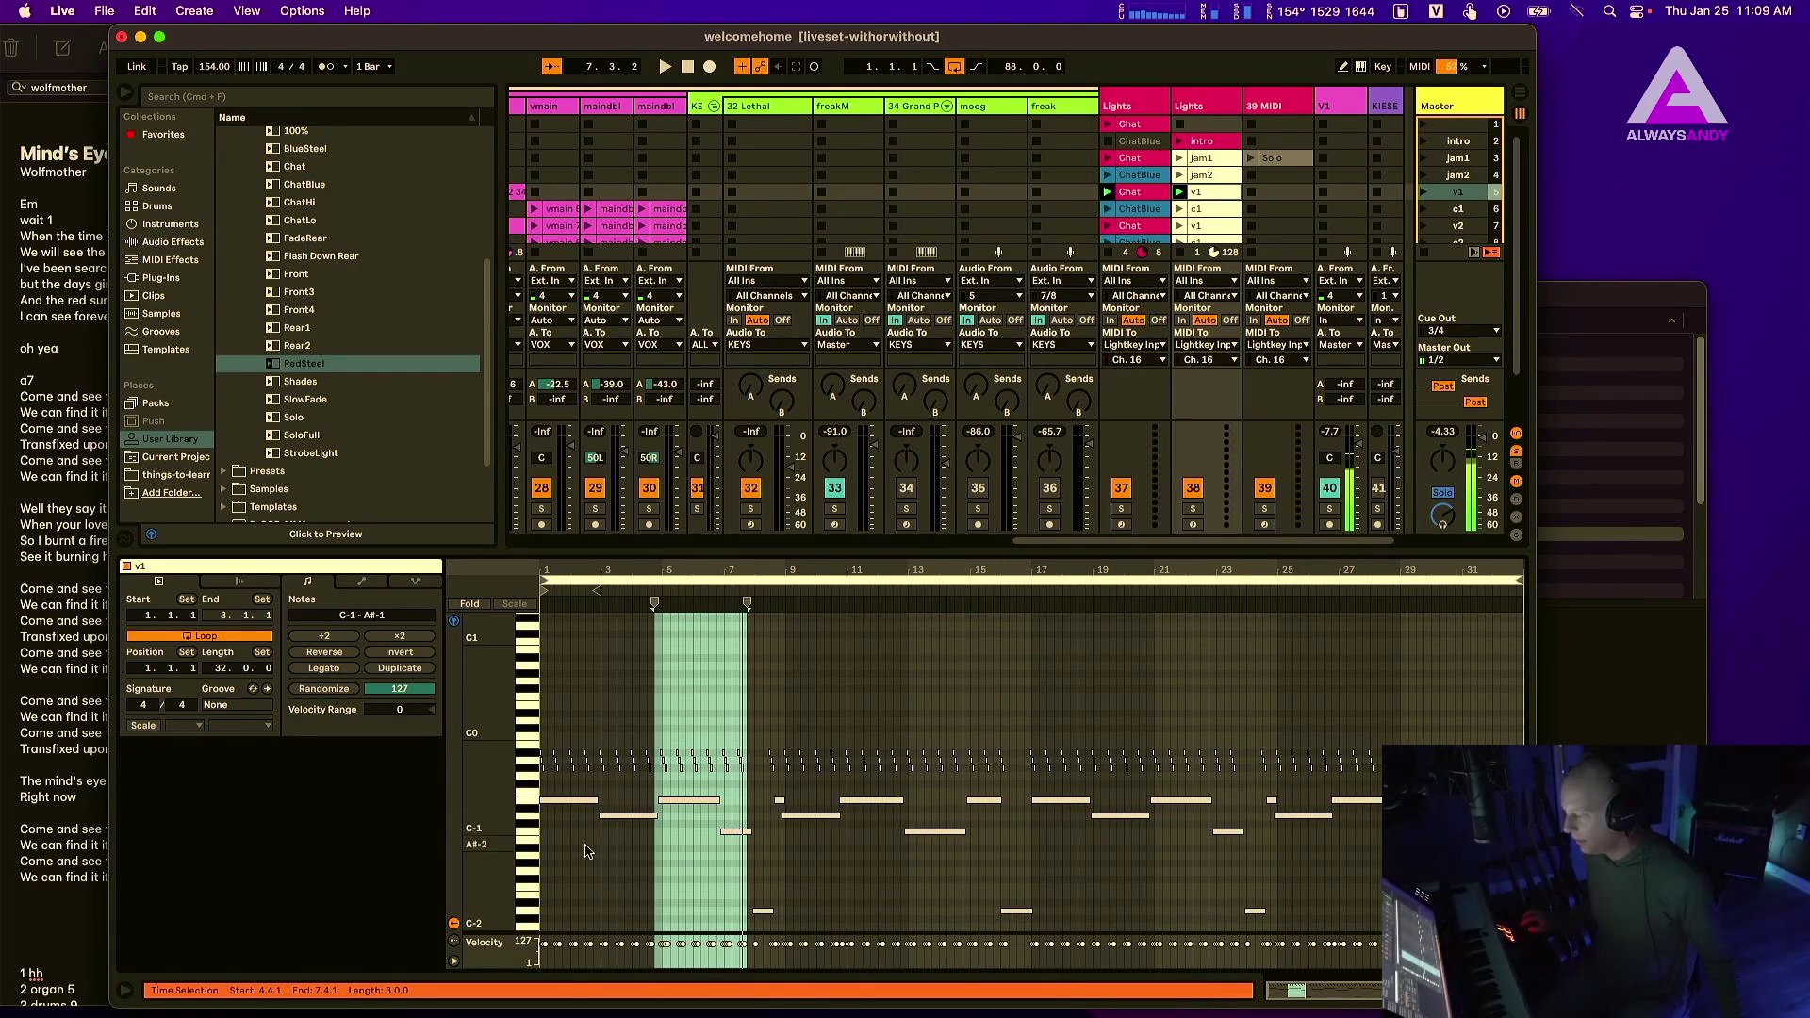
{"action": "left_click", "coordinate": [552, 801]}
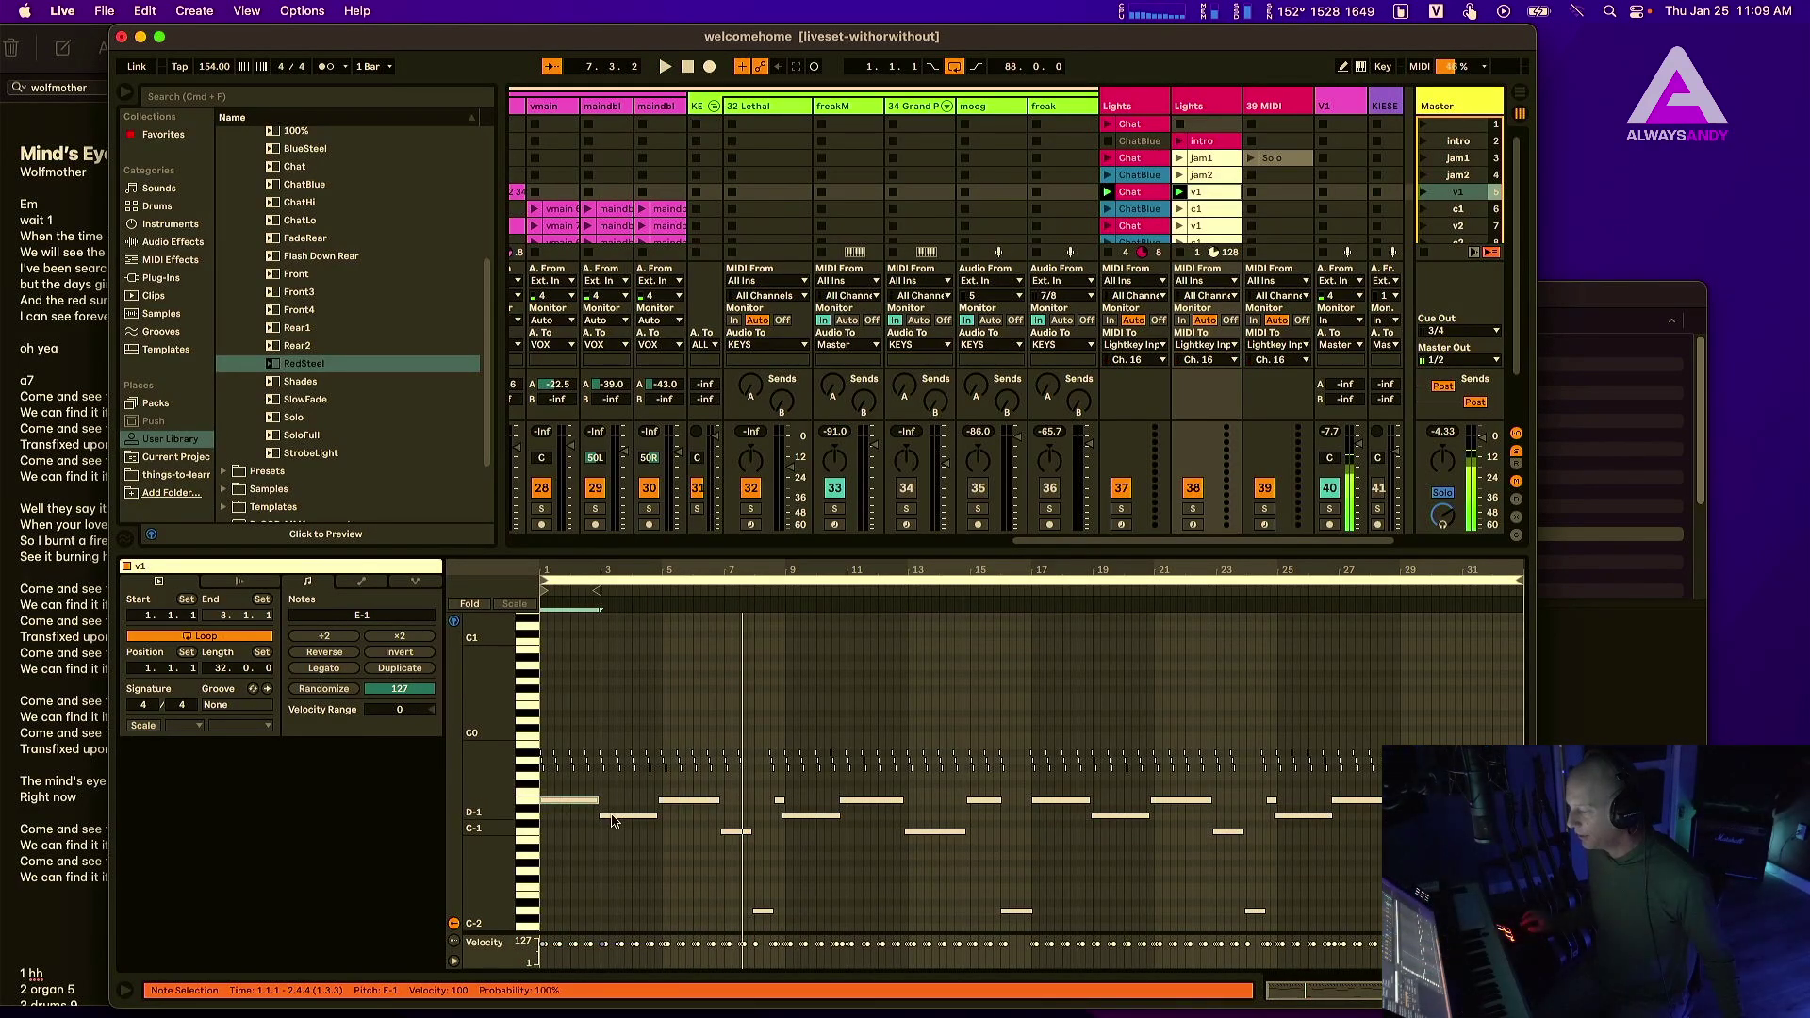
{"action": "left_click", "coordinate": [612, 817]}
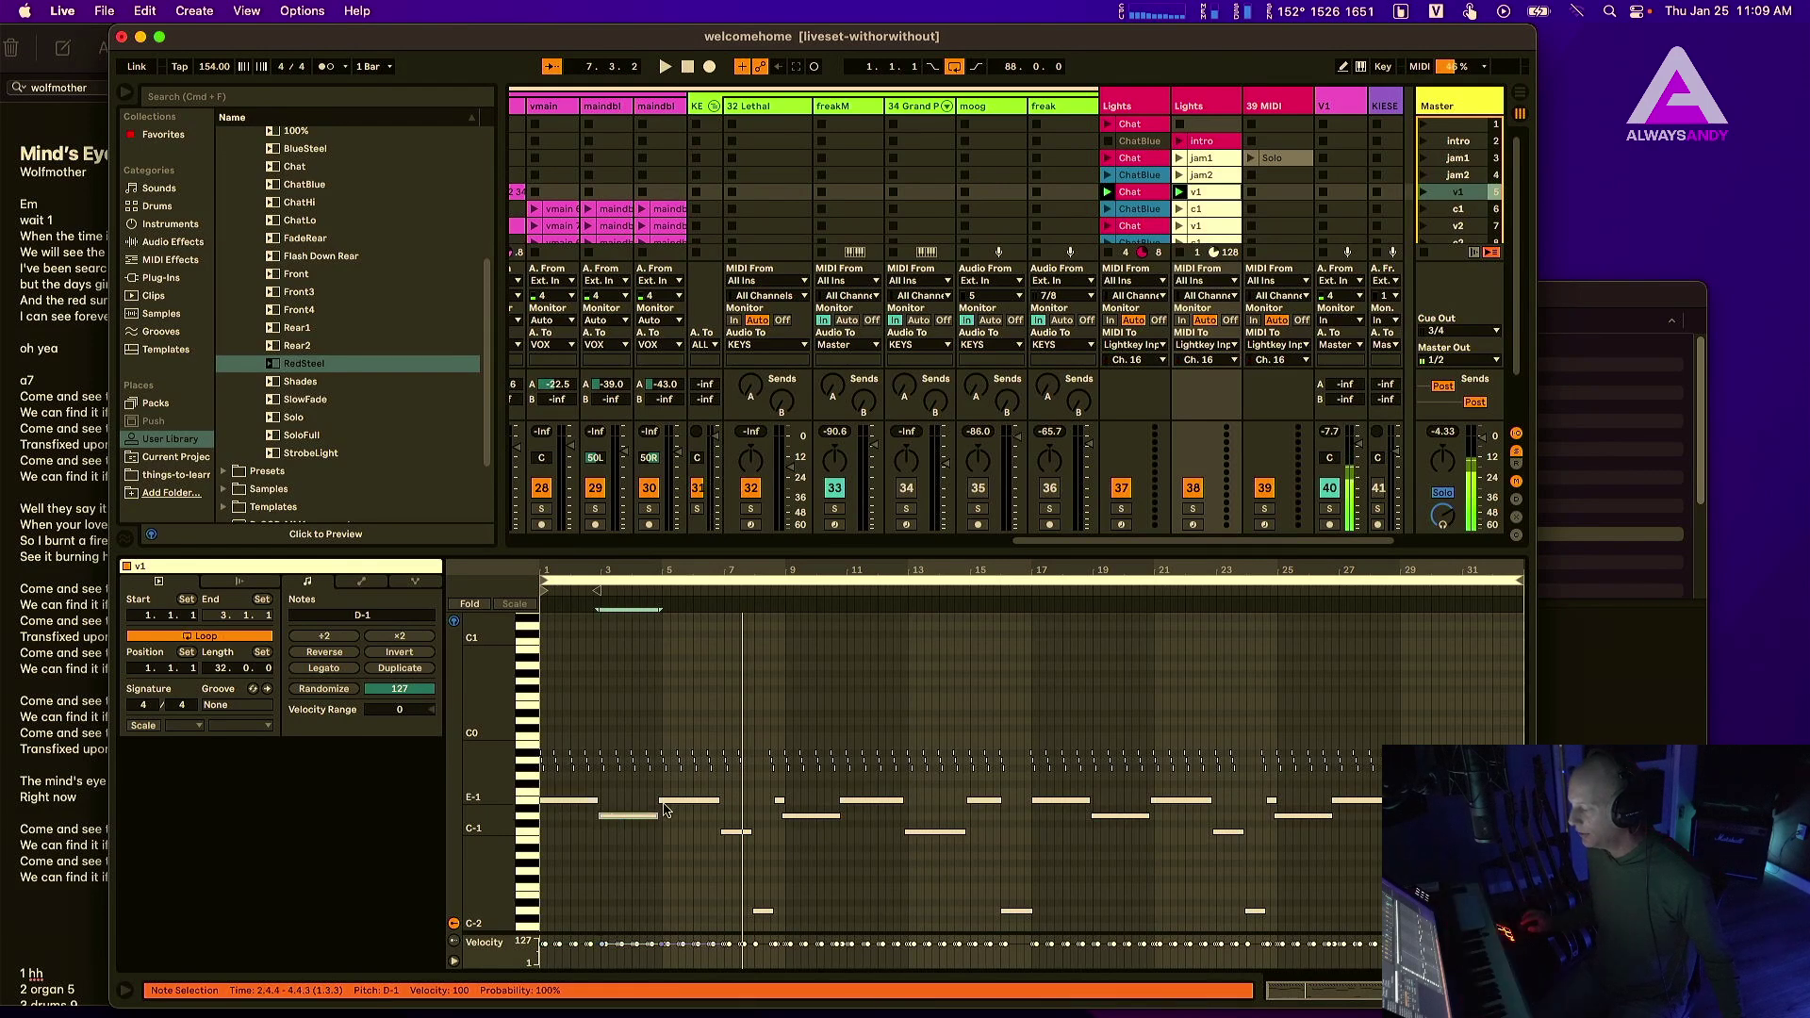
{"action": "left_click", "coordinate": [736, 832]}
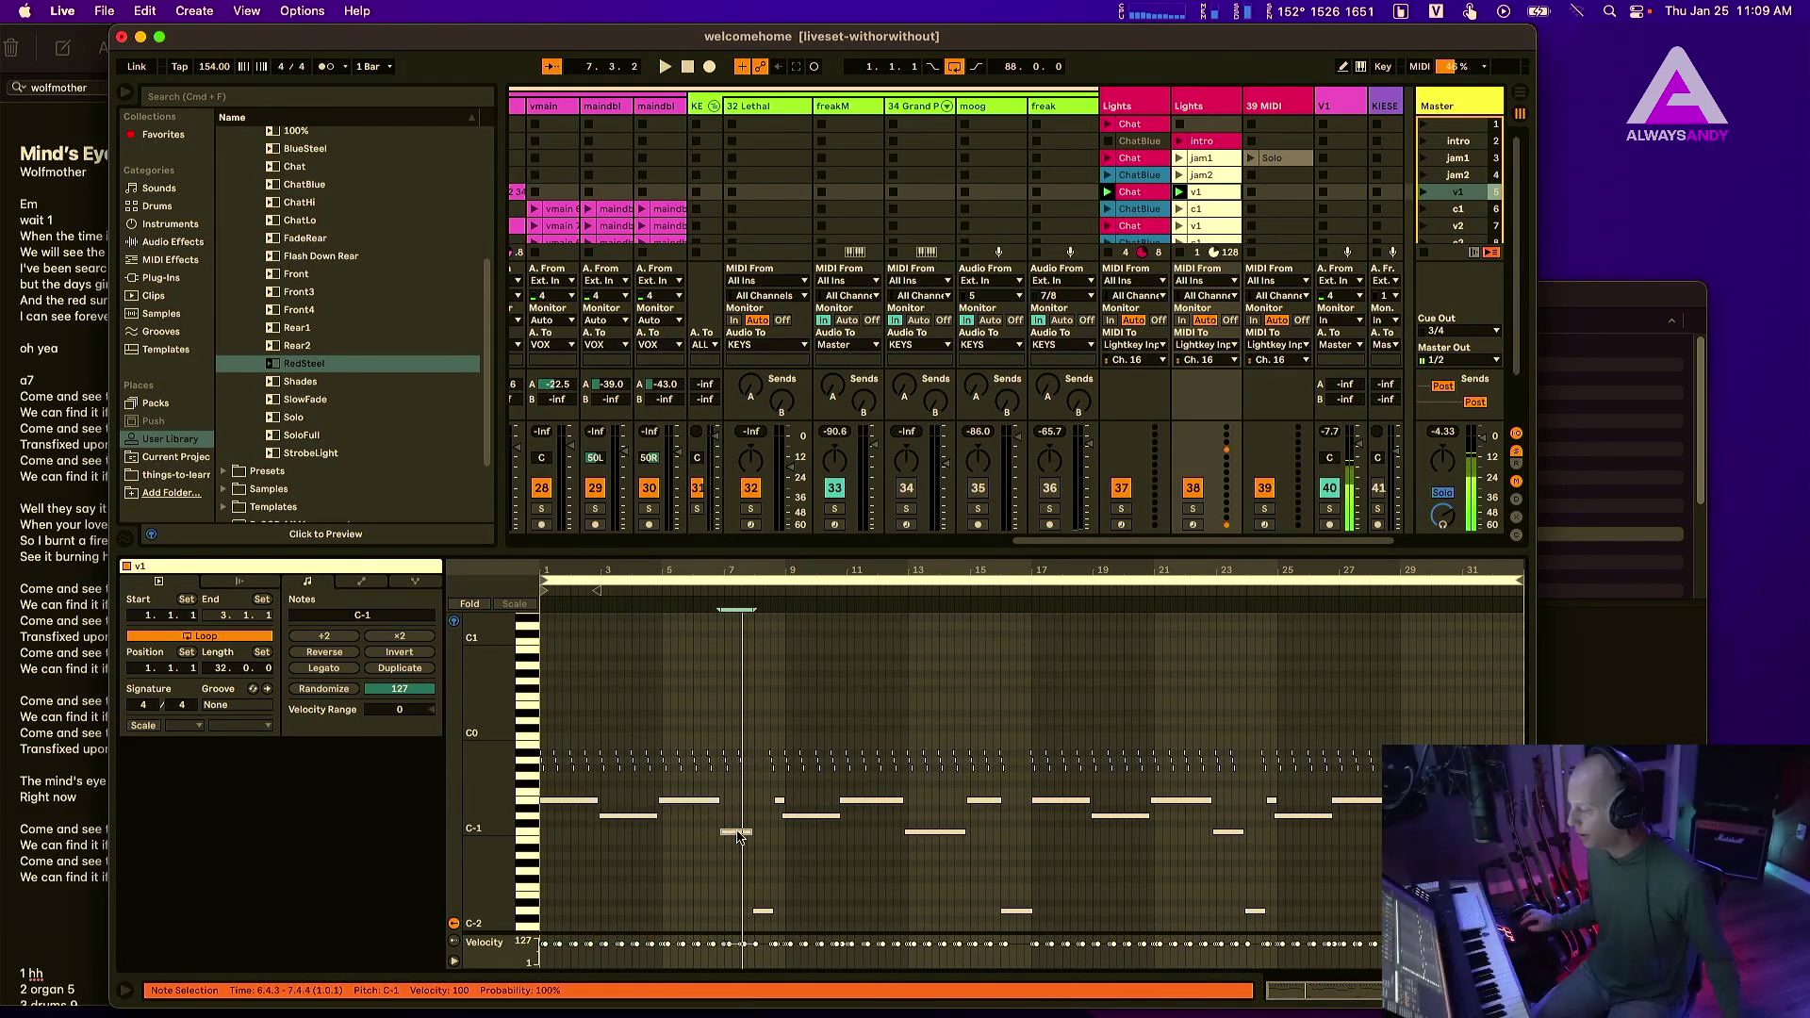
{"action": "left_click", "coordinate": [762, 912]}
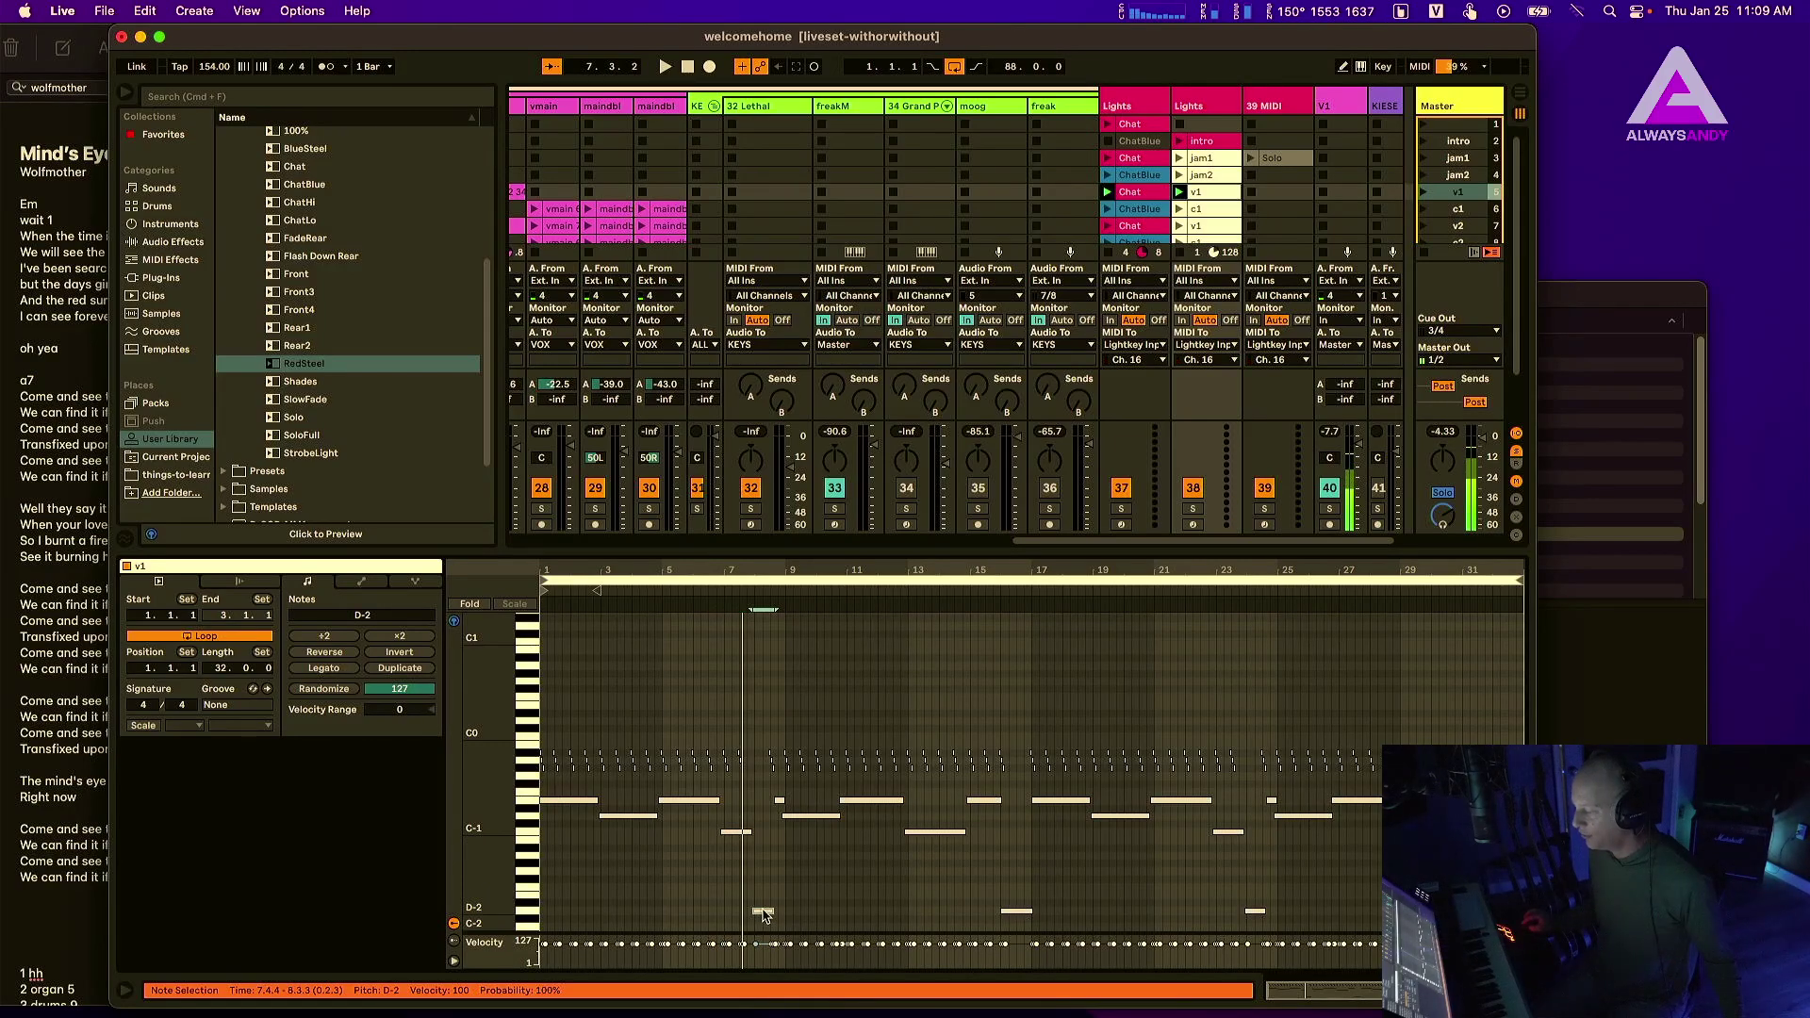
- Select the v1 clip's short opening notes, then all its A-1 and G#-1 notes
{"action": "left_click_drag", "start_coordinate": [742, 722], "coordinate": [556, 780]}
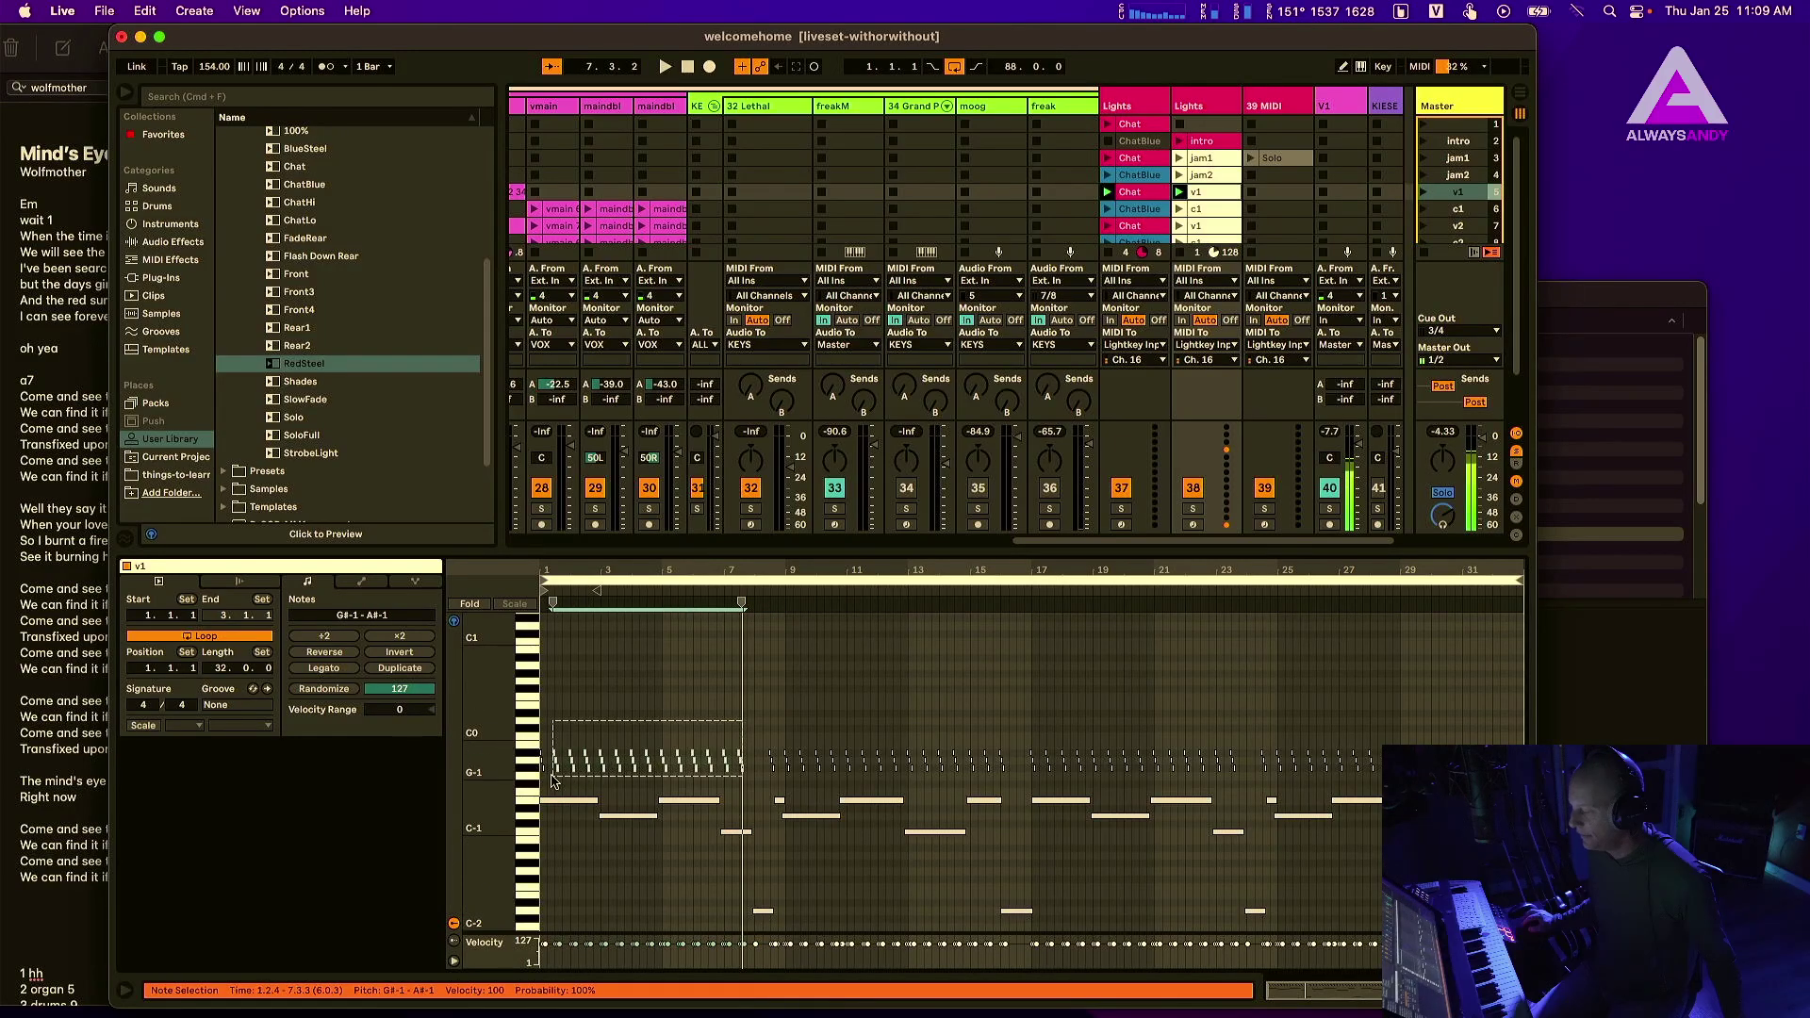
{"action": "left_click", "coordinate": [588, 725]}
{"action": "left_click", "coordinate": [532, 761]}
{"action": "left_click", "coordinate": [531, 765]}
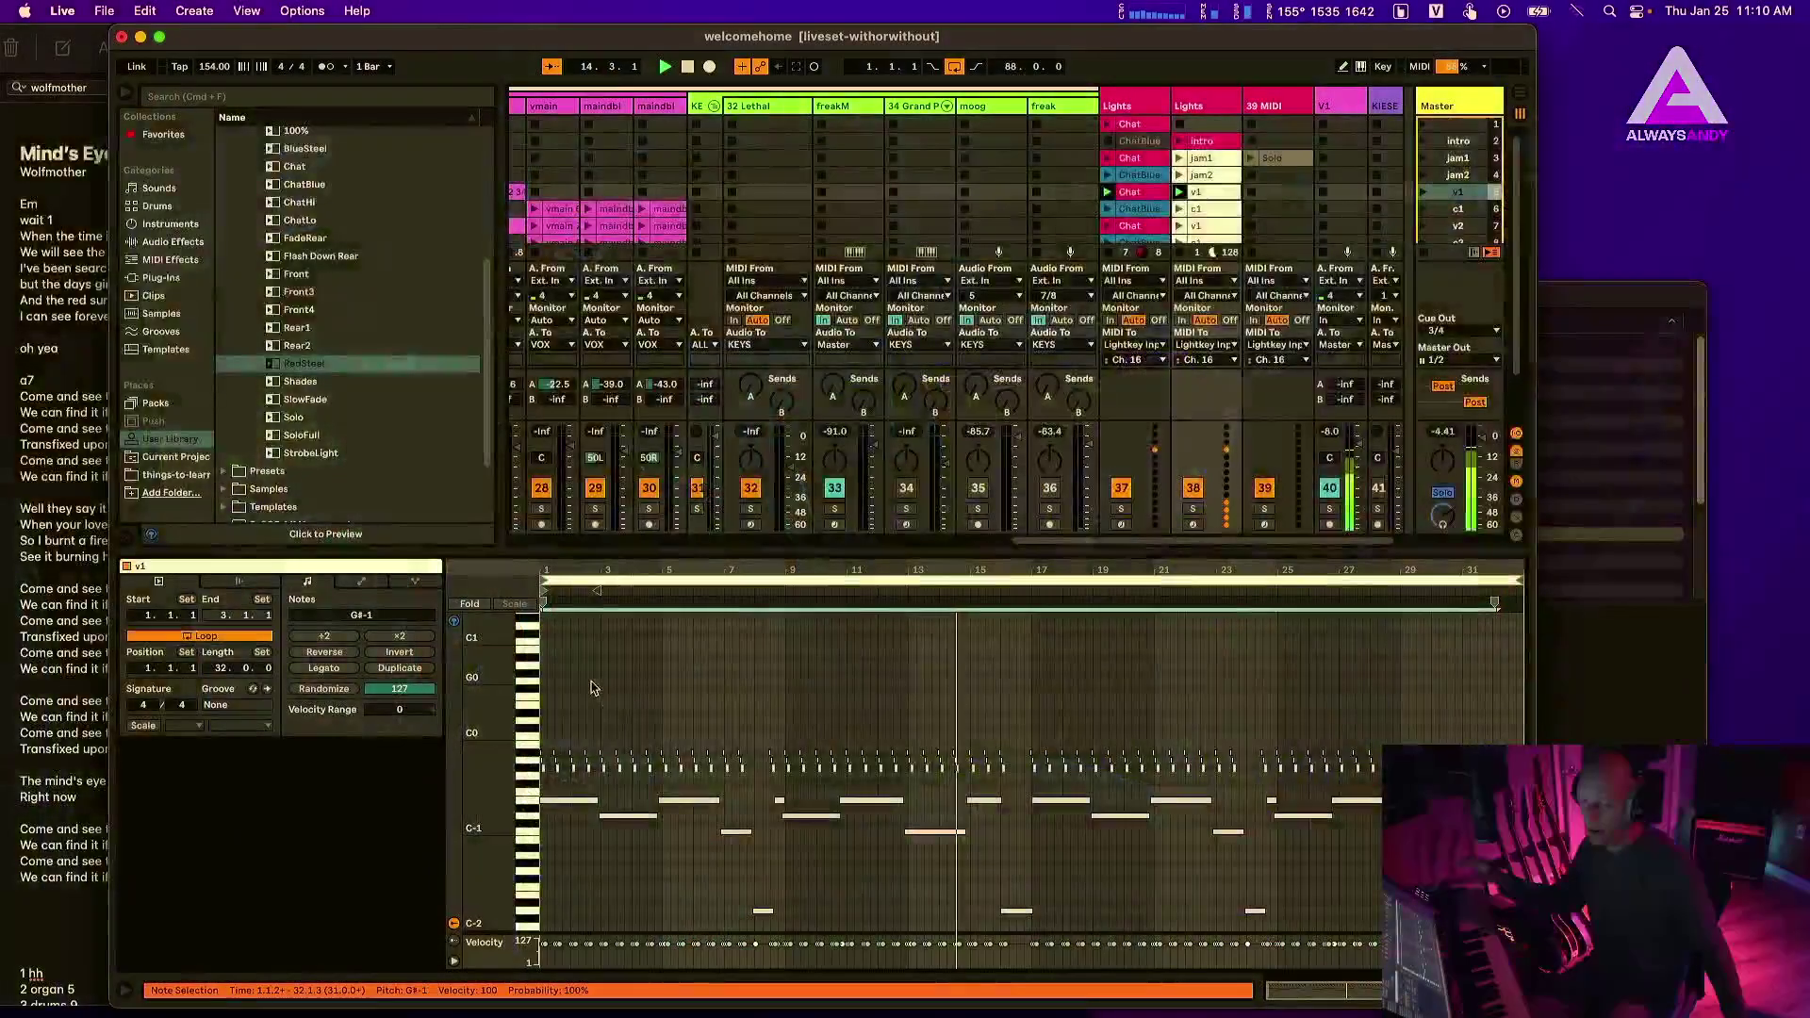
- Launch scene c1, hide the I/O routing section, then launch scene v2
{"action": "left_click", "coordinate": [1424, 210]}
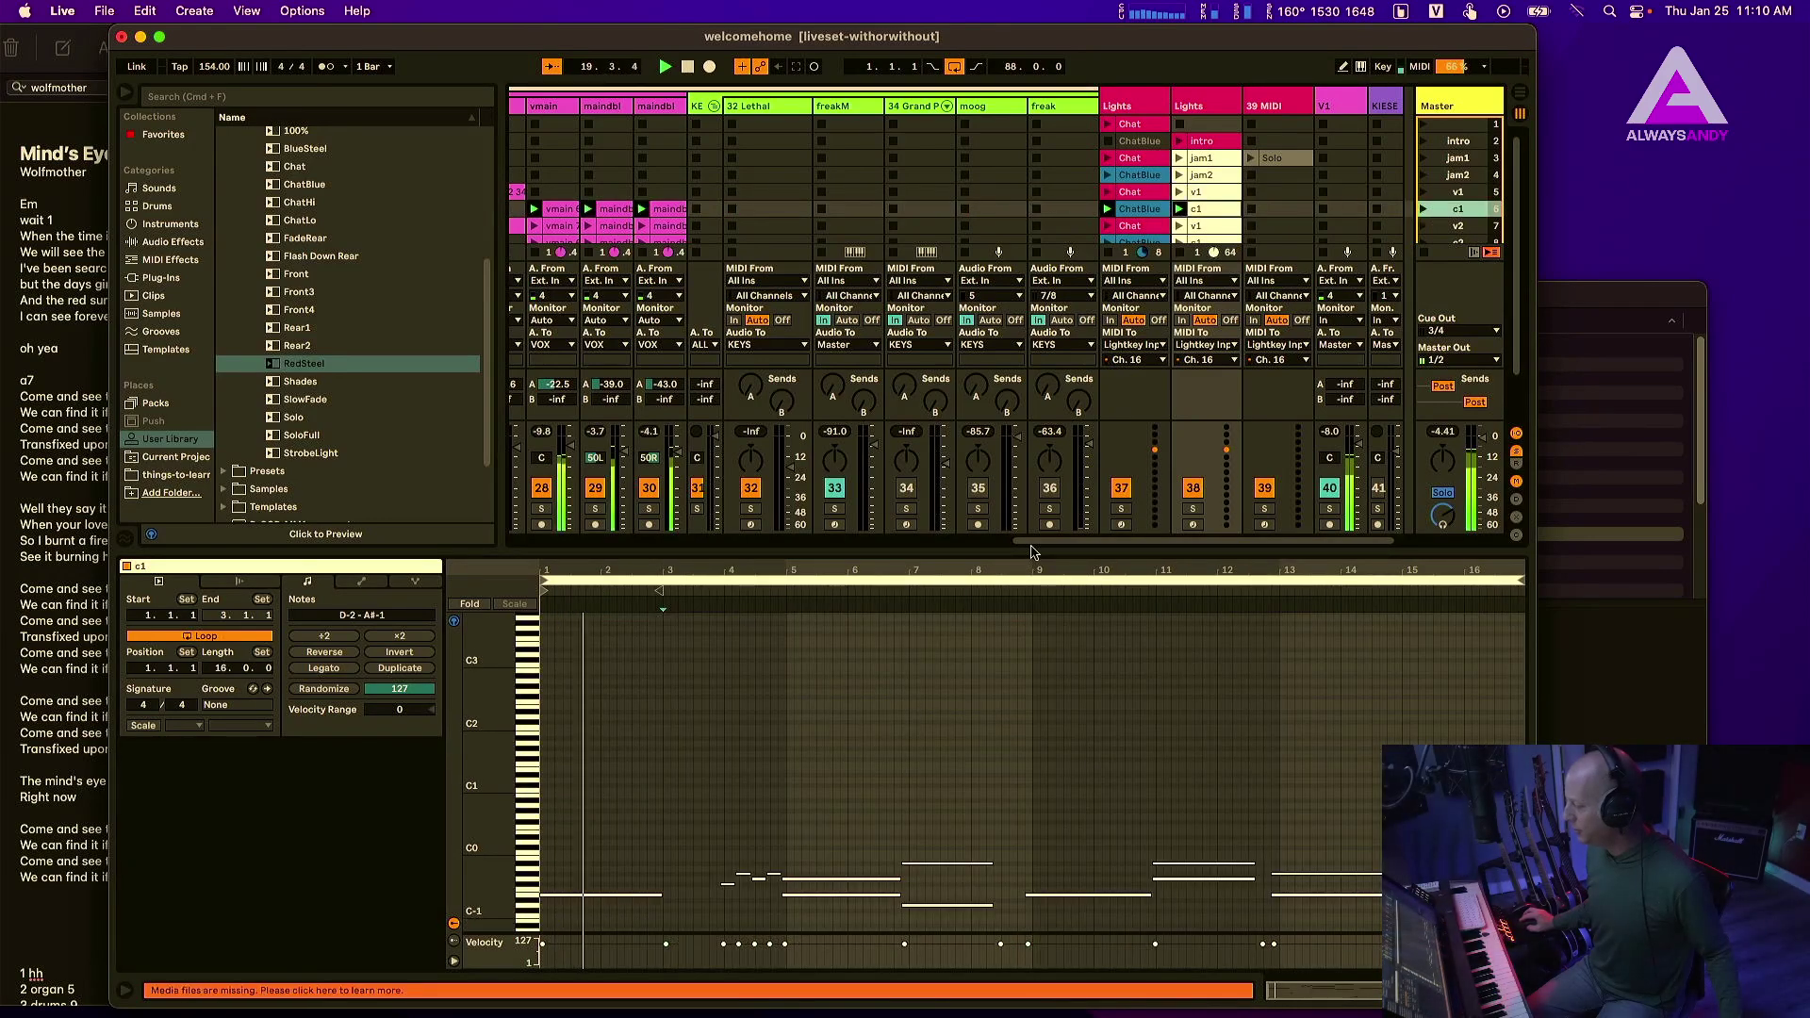
{"action": "scroll", "coordinate": [1104, 754], "scroll_direction": "down", "scroll_amount": 2}
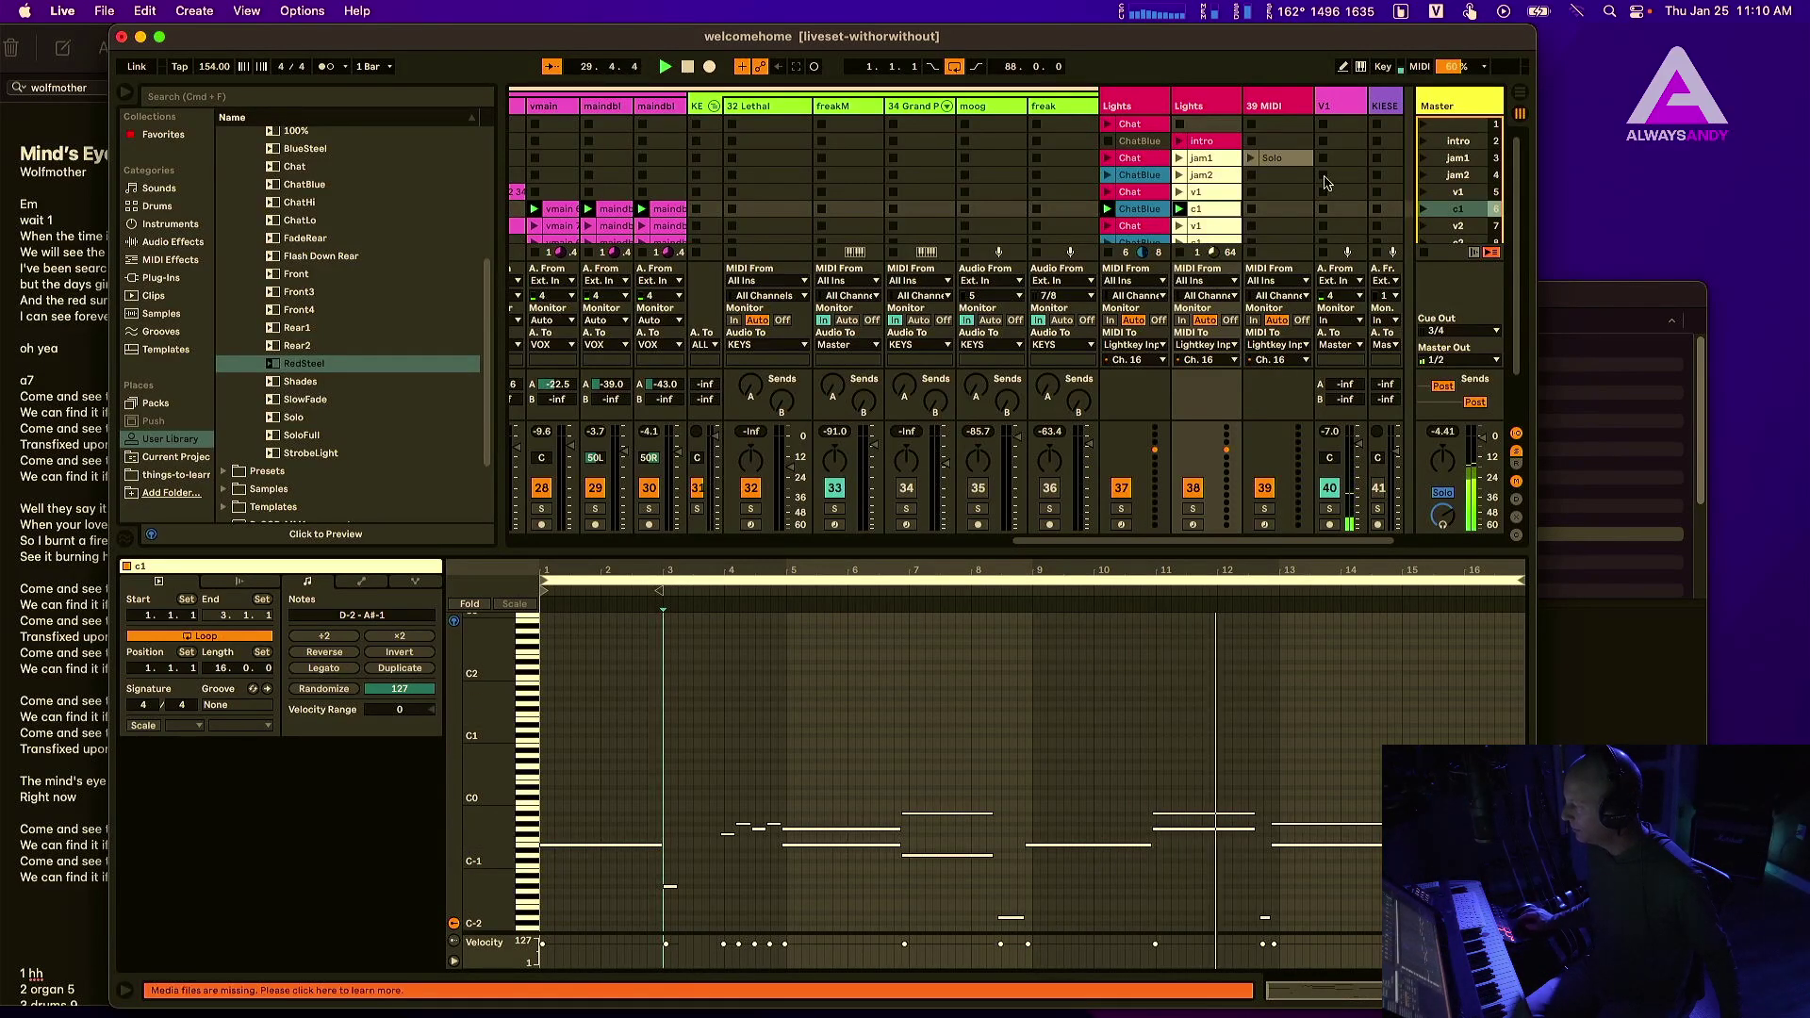
{"action": "scroll", "coordinate": [1395, 182], "scroll_direction": "down", "scroll_amount": 1}
{"action": "left_click", "coordinate": [1516, 434]}
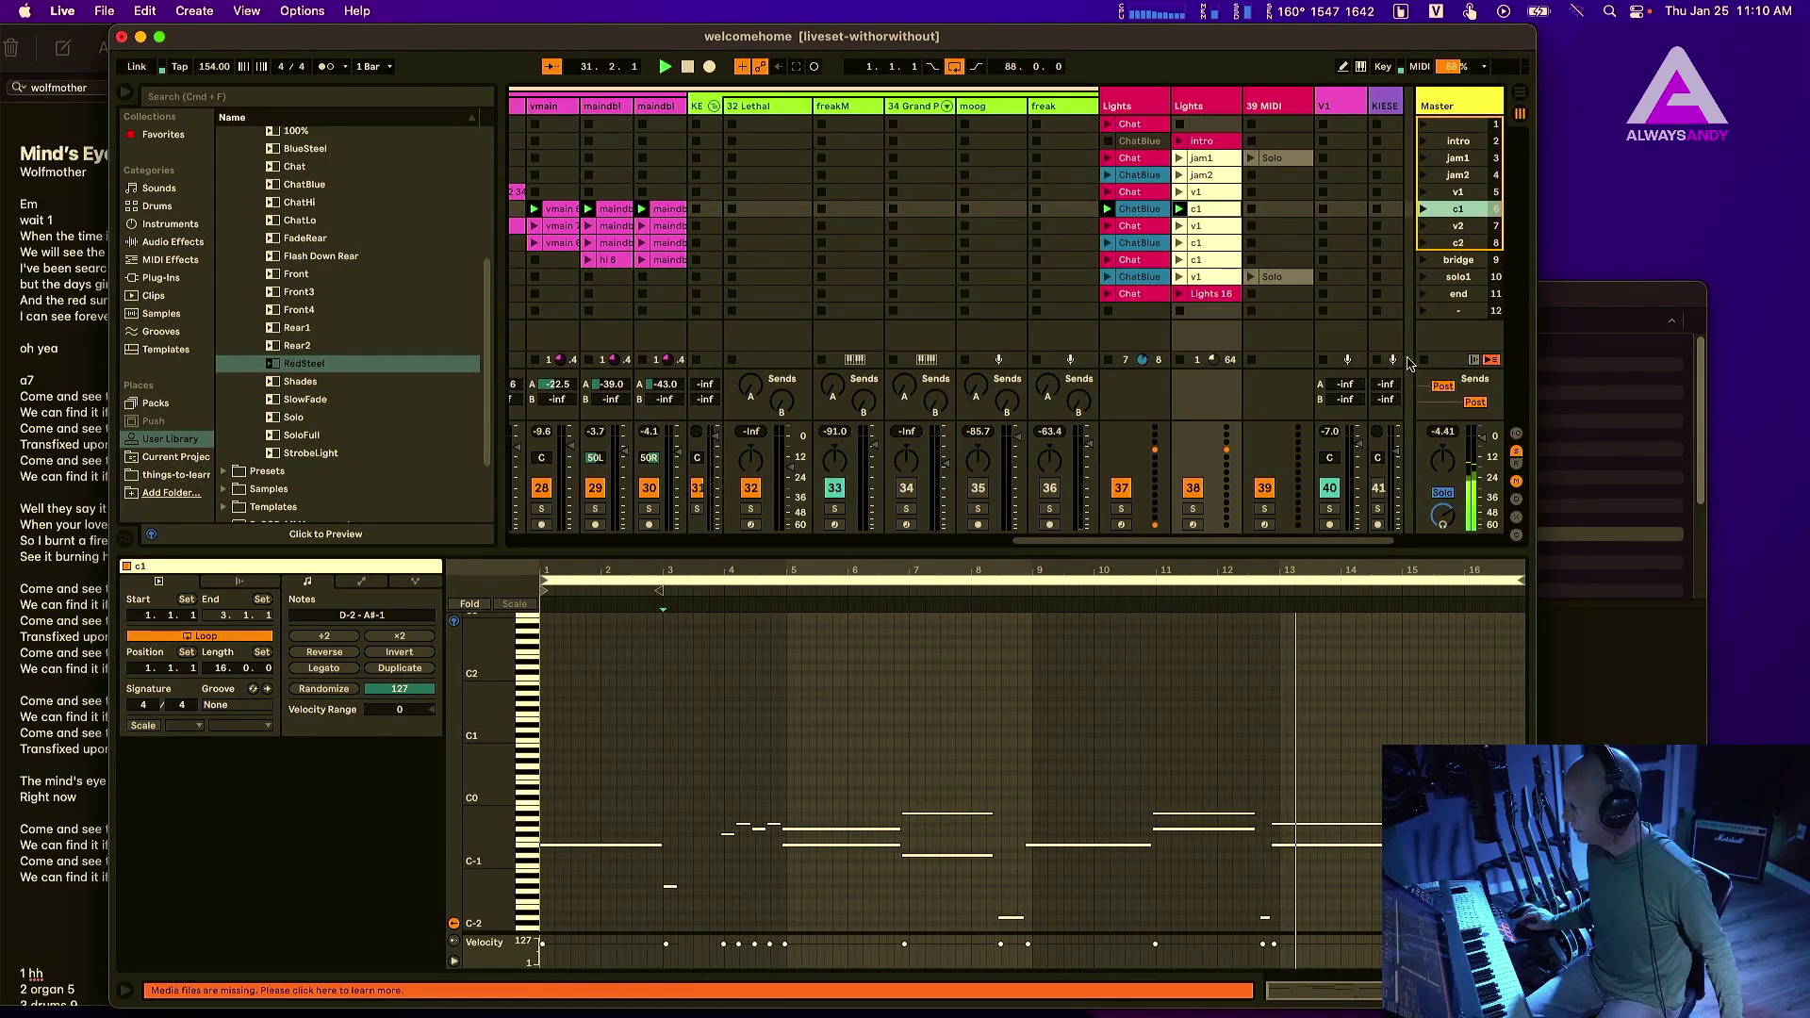
{"action": "left_click", "coordinate": [1424, 227]}
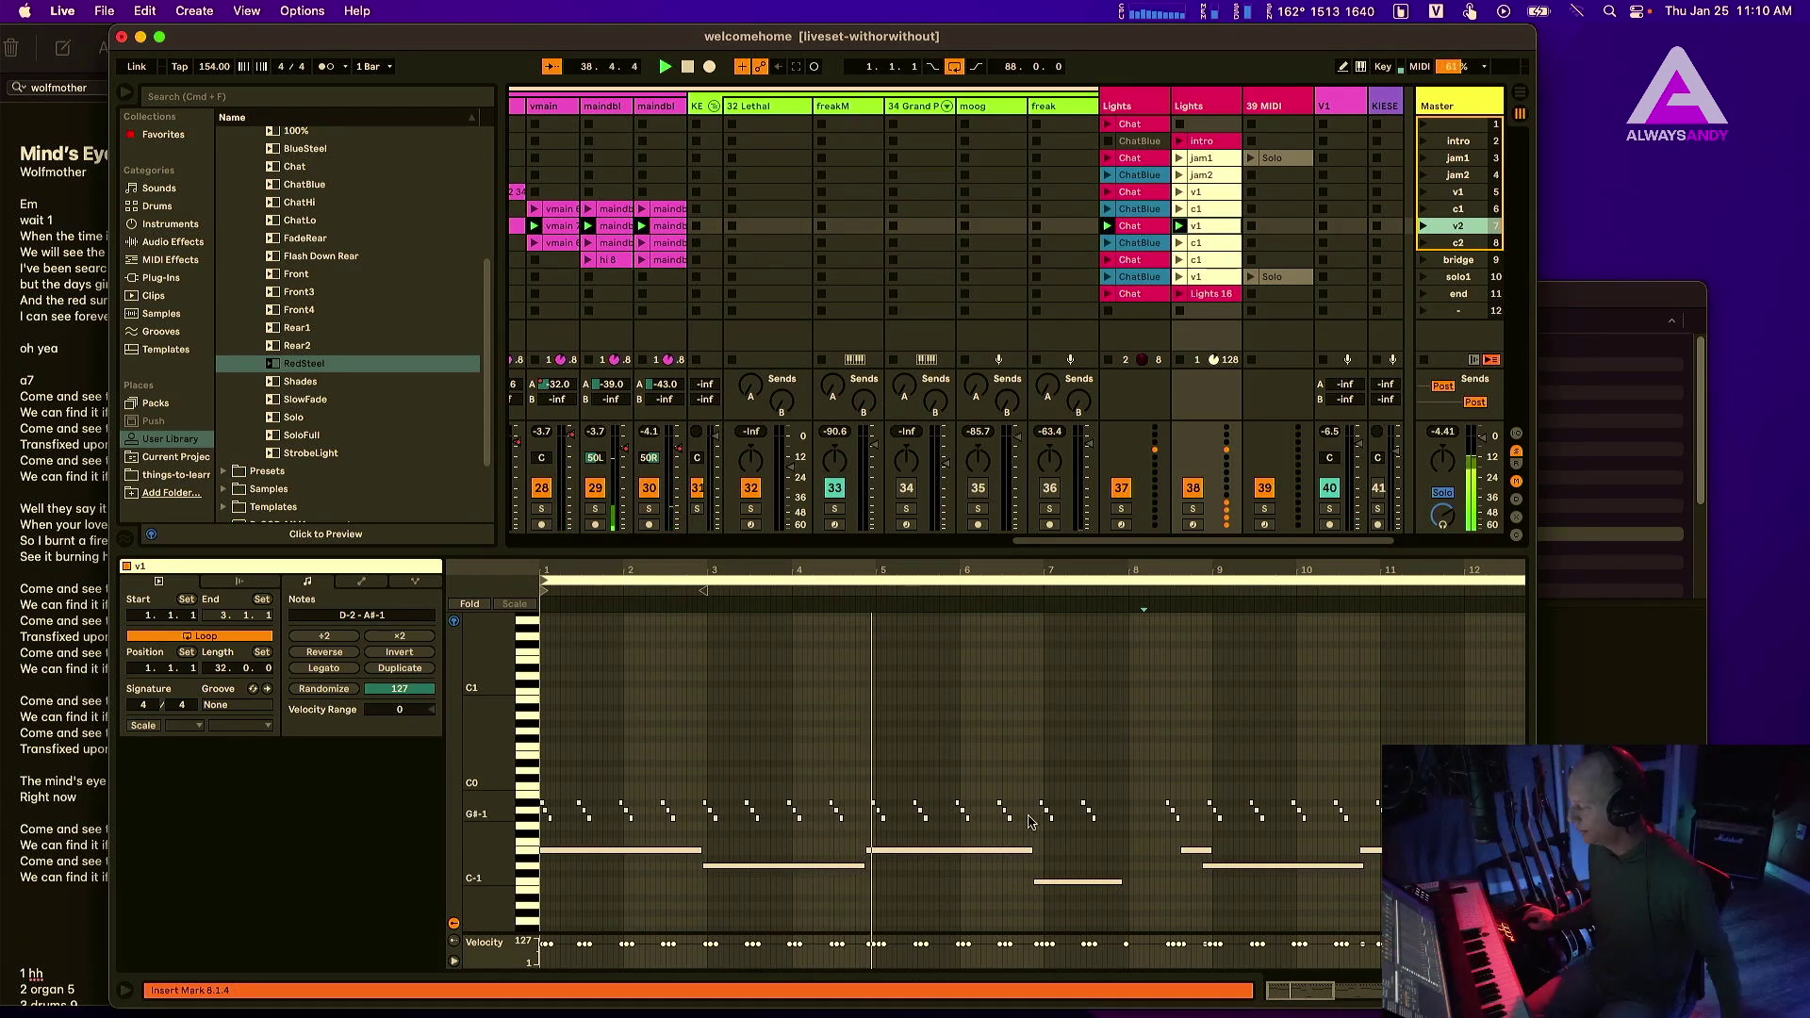
- Launch the solo1 scene and select the Solo clip's D#-1 notes
{"action": "left_click", "coordinate": [1423, 276]}
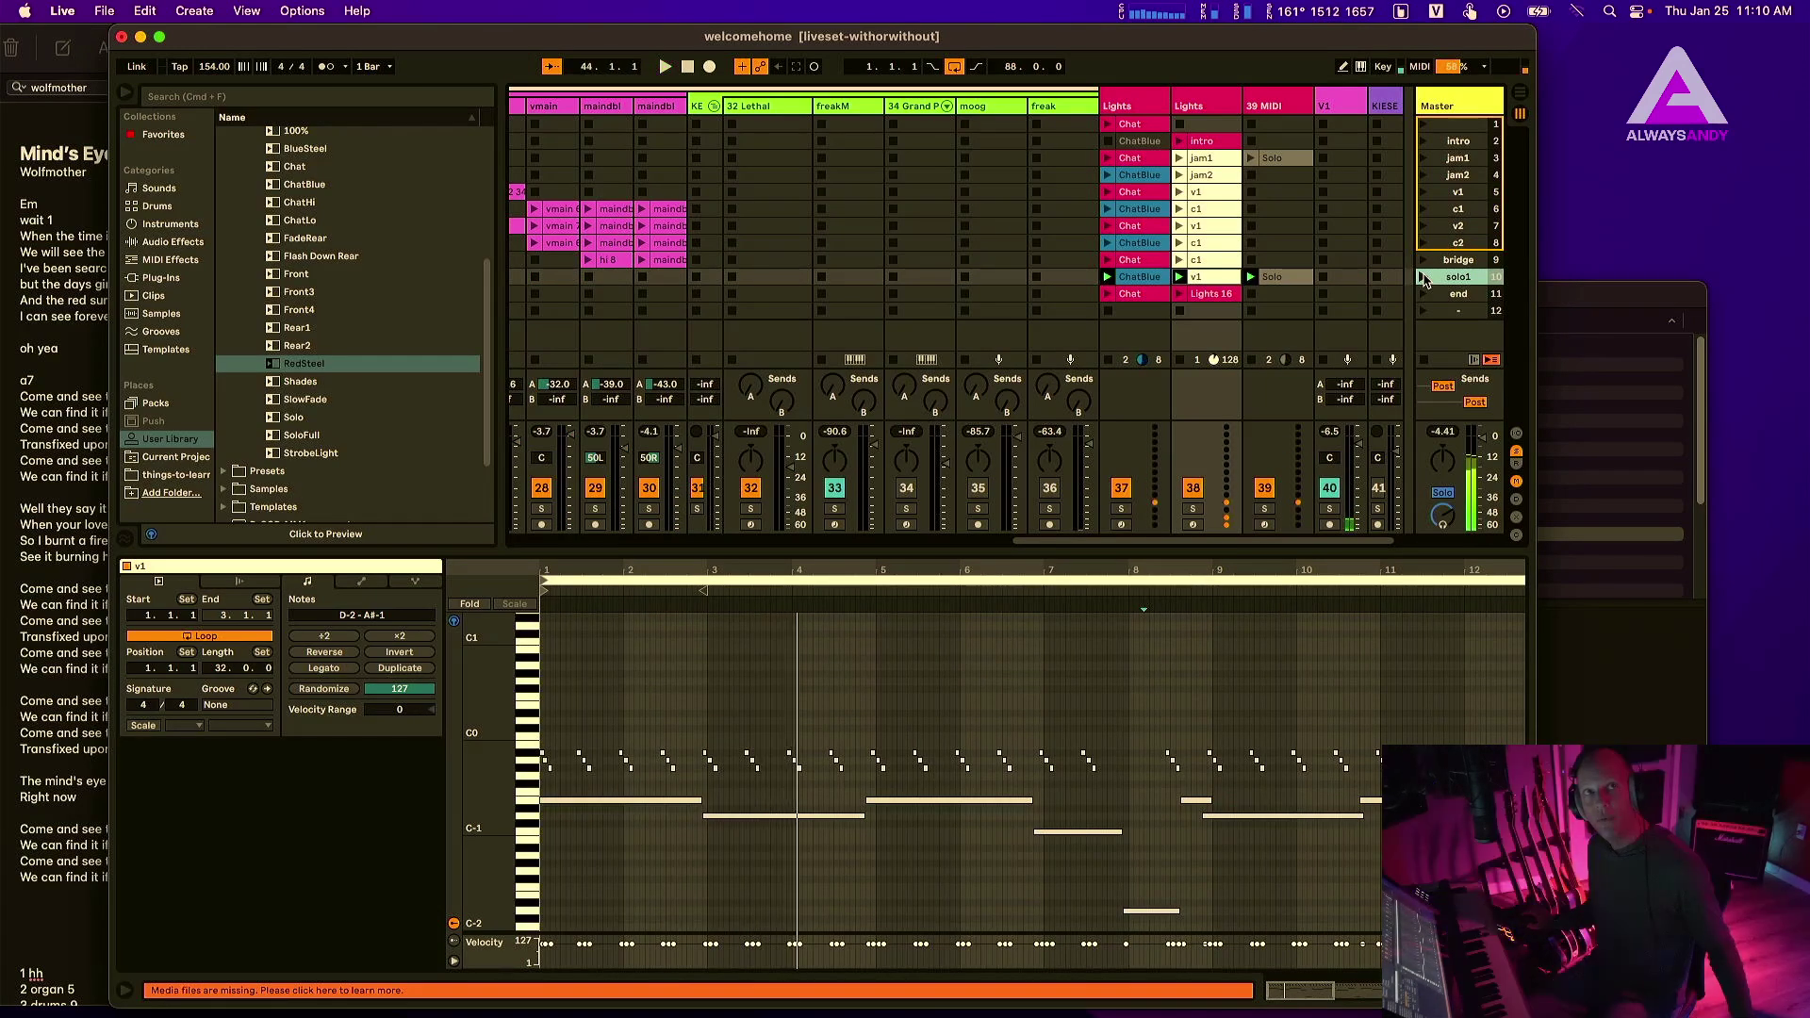
{"action": "left_click", "coordinate": [1282, 278]}
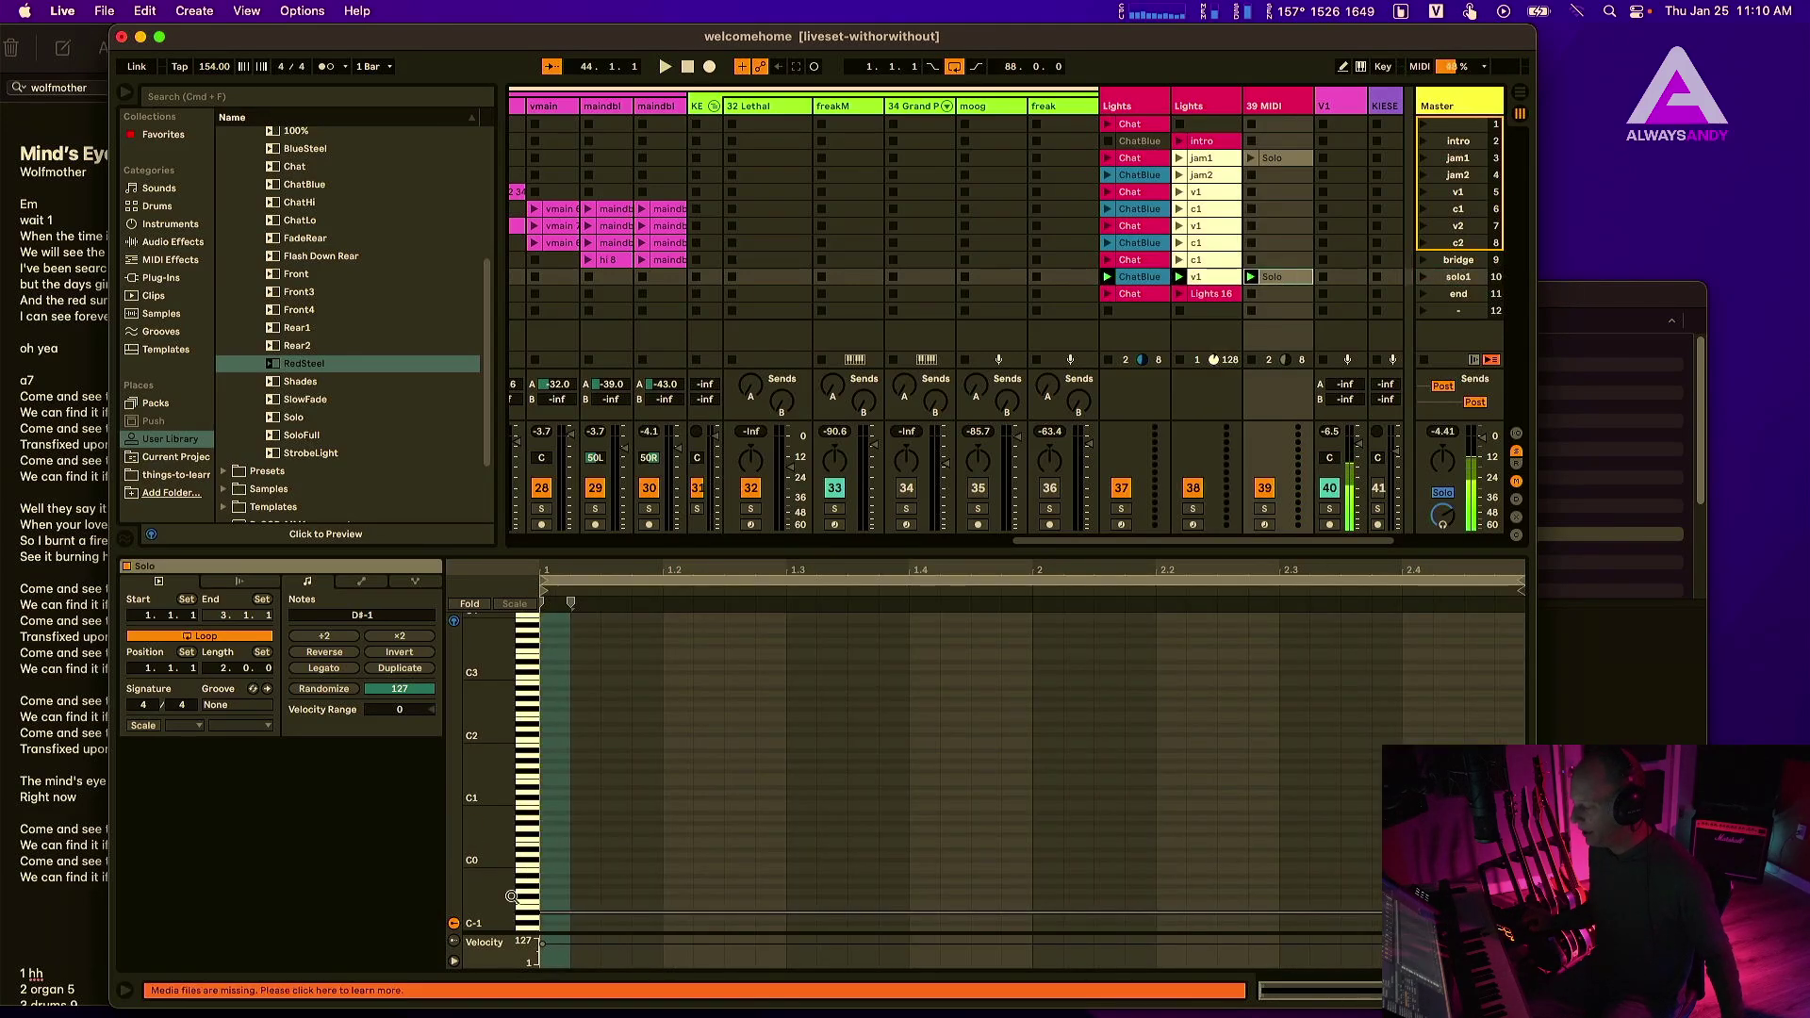
{"action": "left_click", "coordinate": [528, 919]}
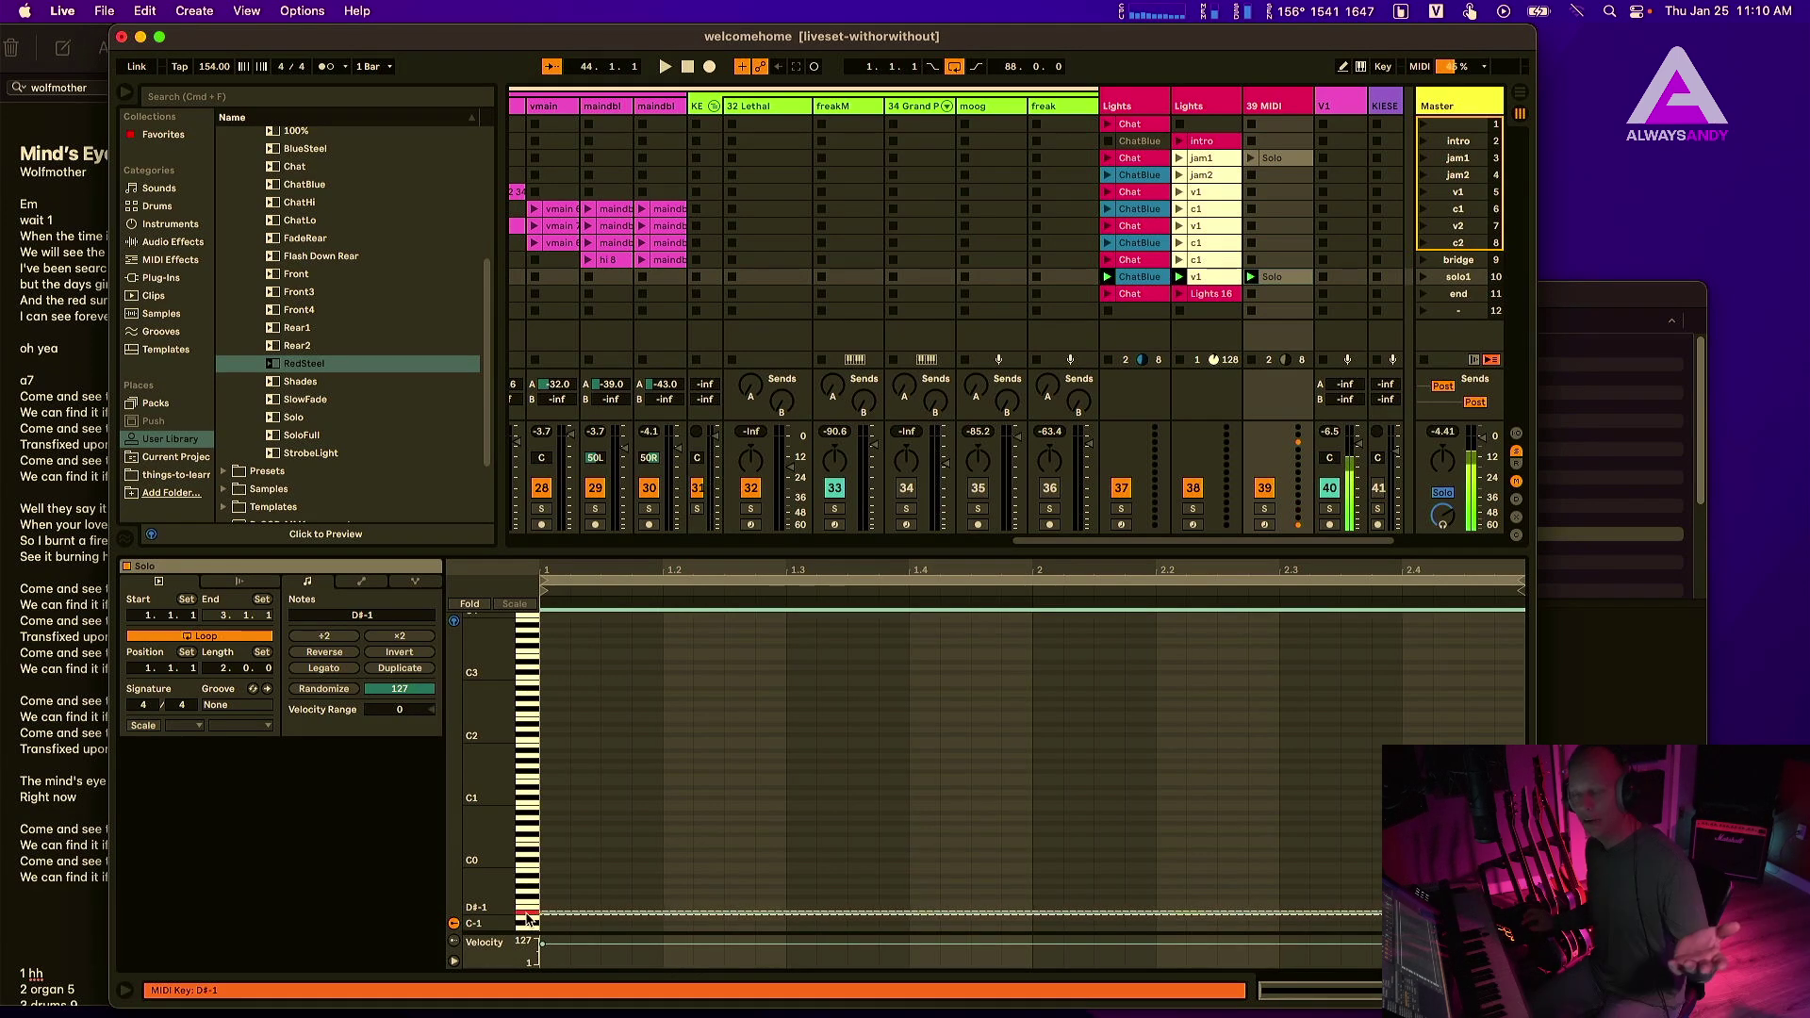
- Deactivate all G#-1 notes in the v1 lights clip, then relaunch solo1 and reopen the Solo clip
{"action": "left_click", "coordinate": [1195, 278]}
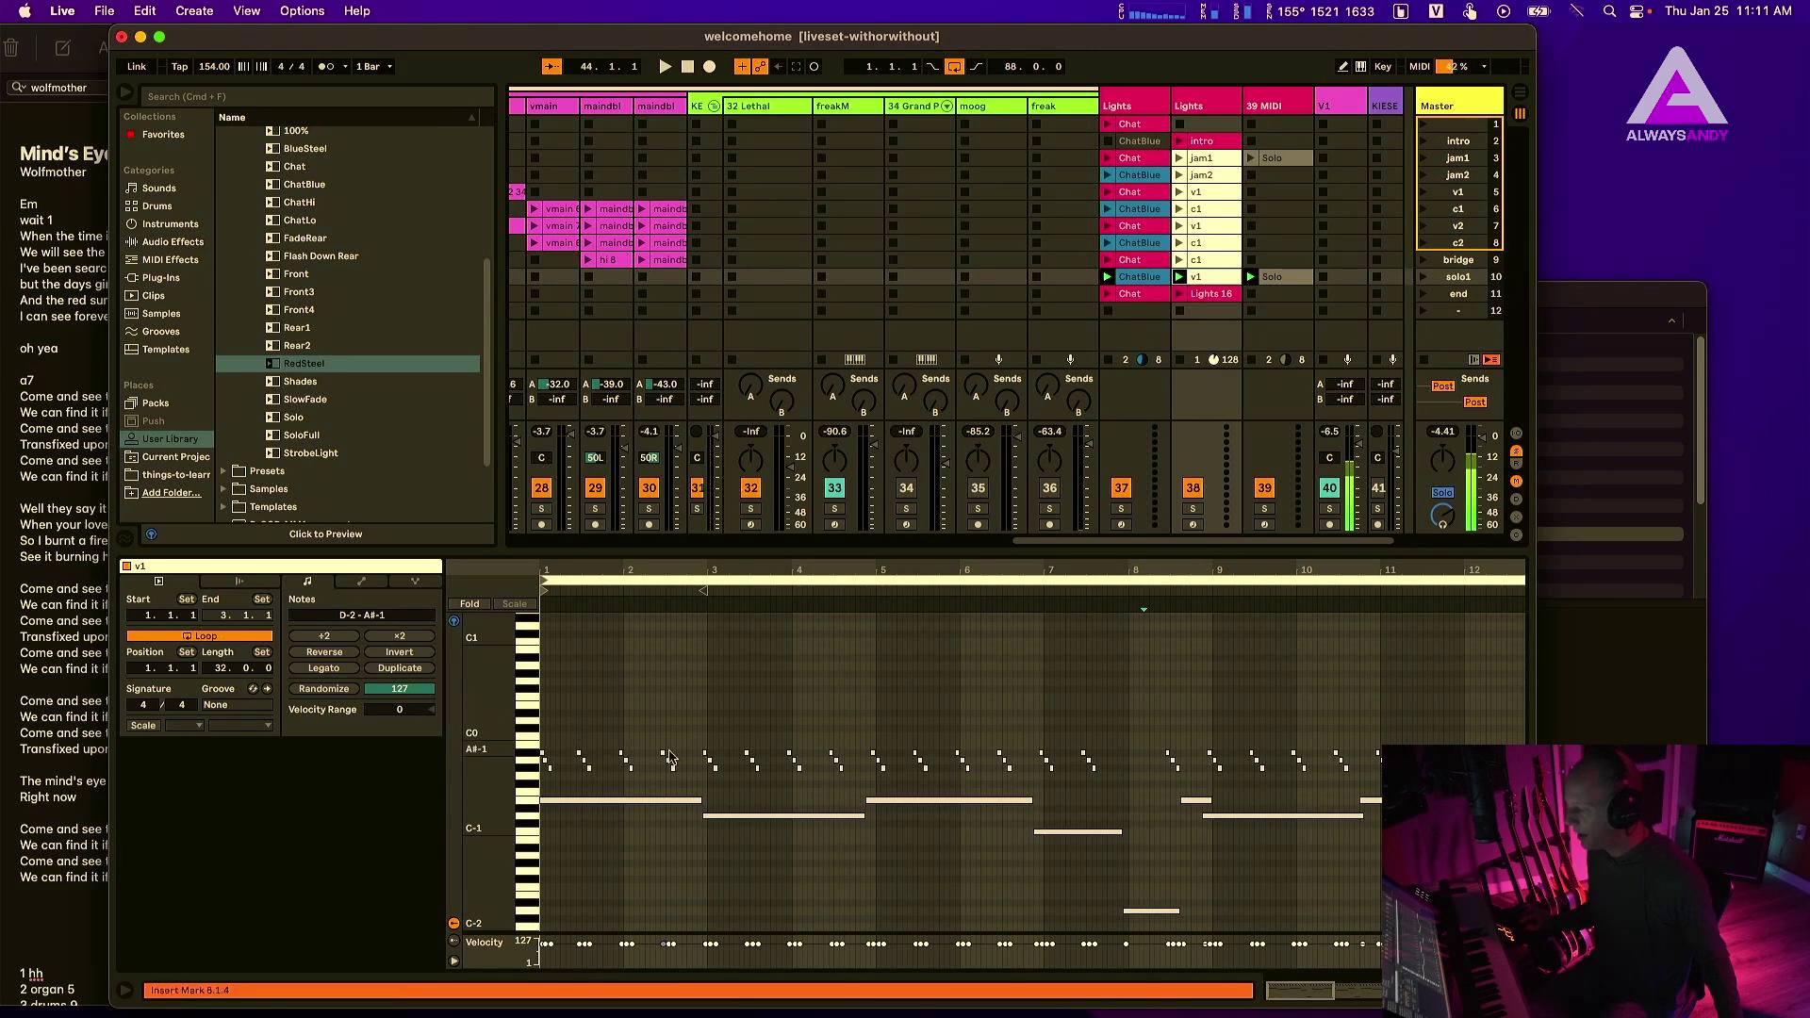
{"action": "left_click", "coordinate": [532, 770]}
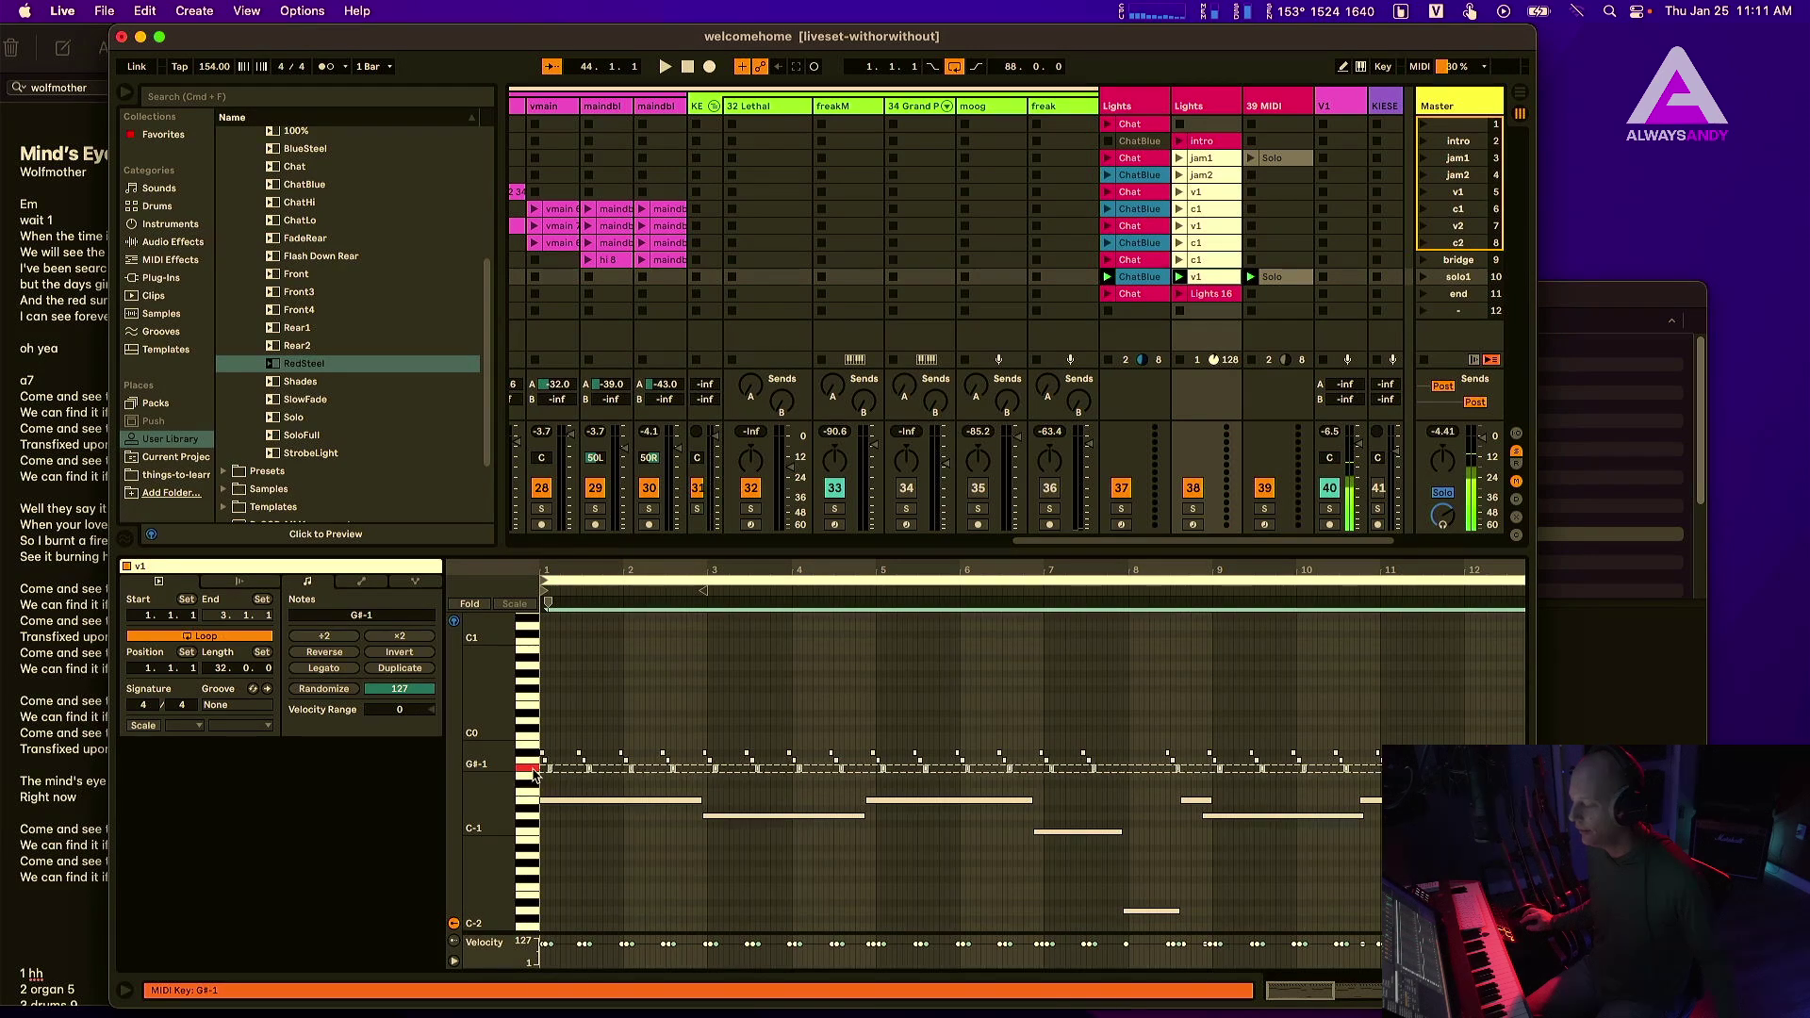
{"action": "right_click", "coordinate": [552, 775]}
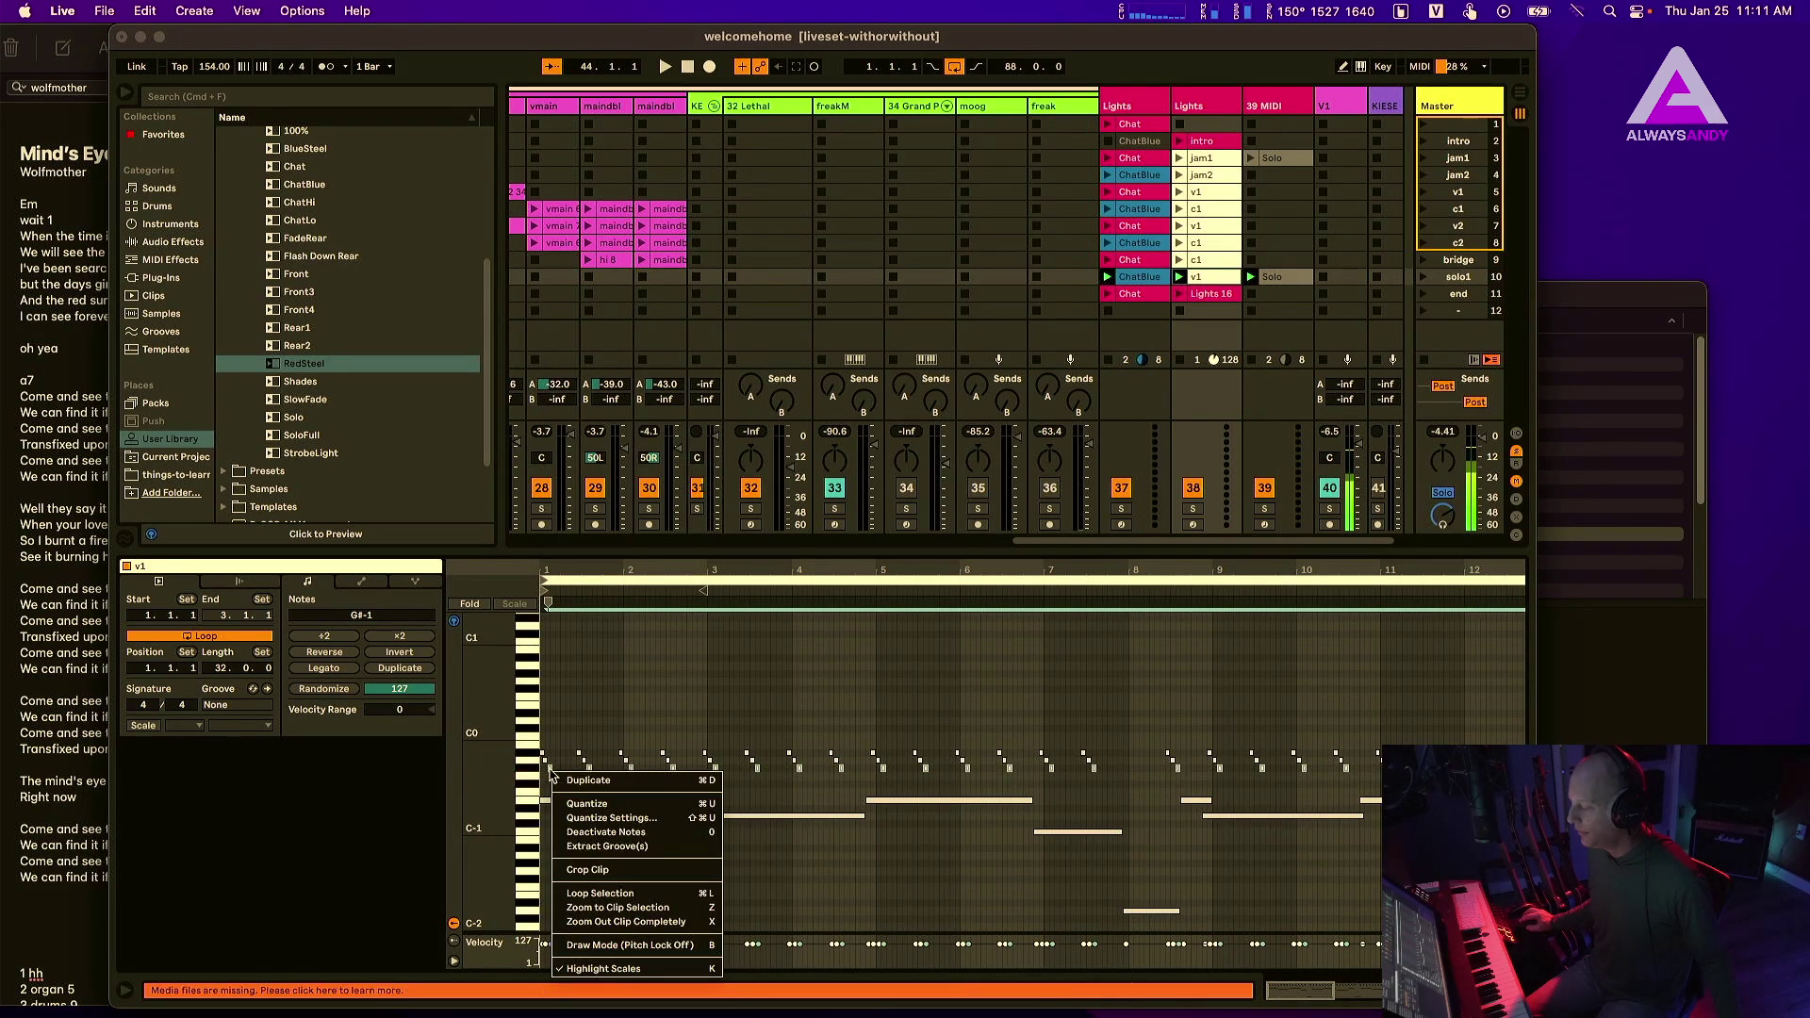
{"action": "left_click", "coordinate": [592, 832]}
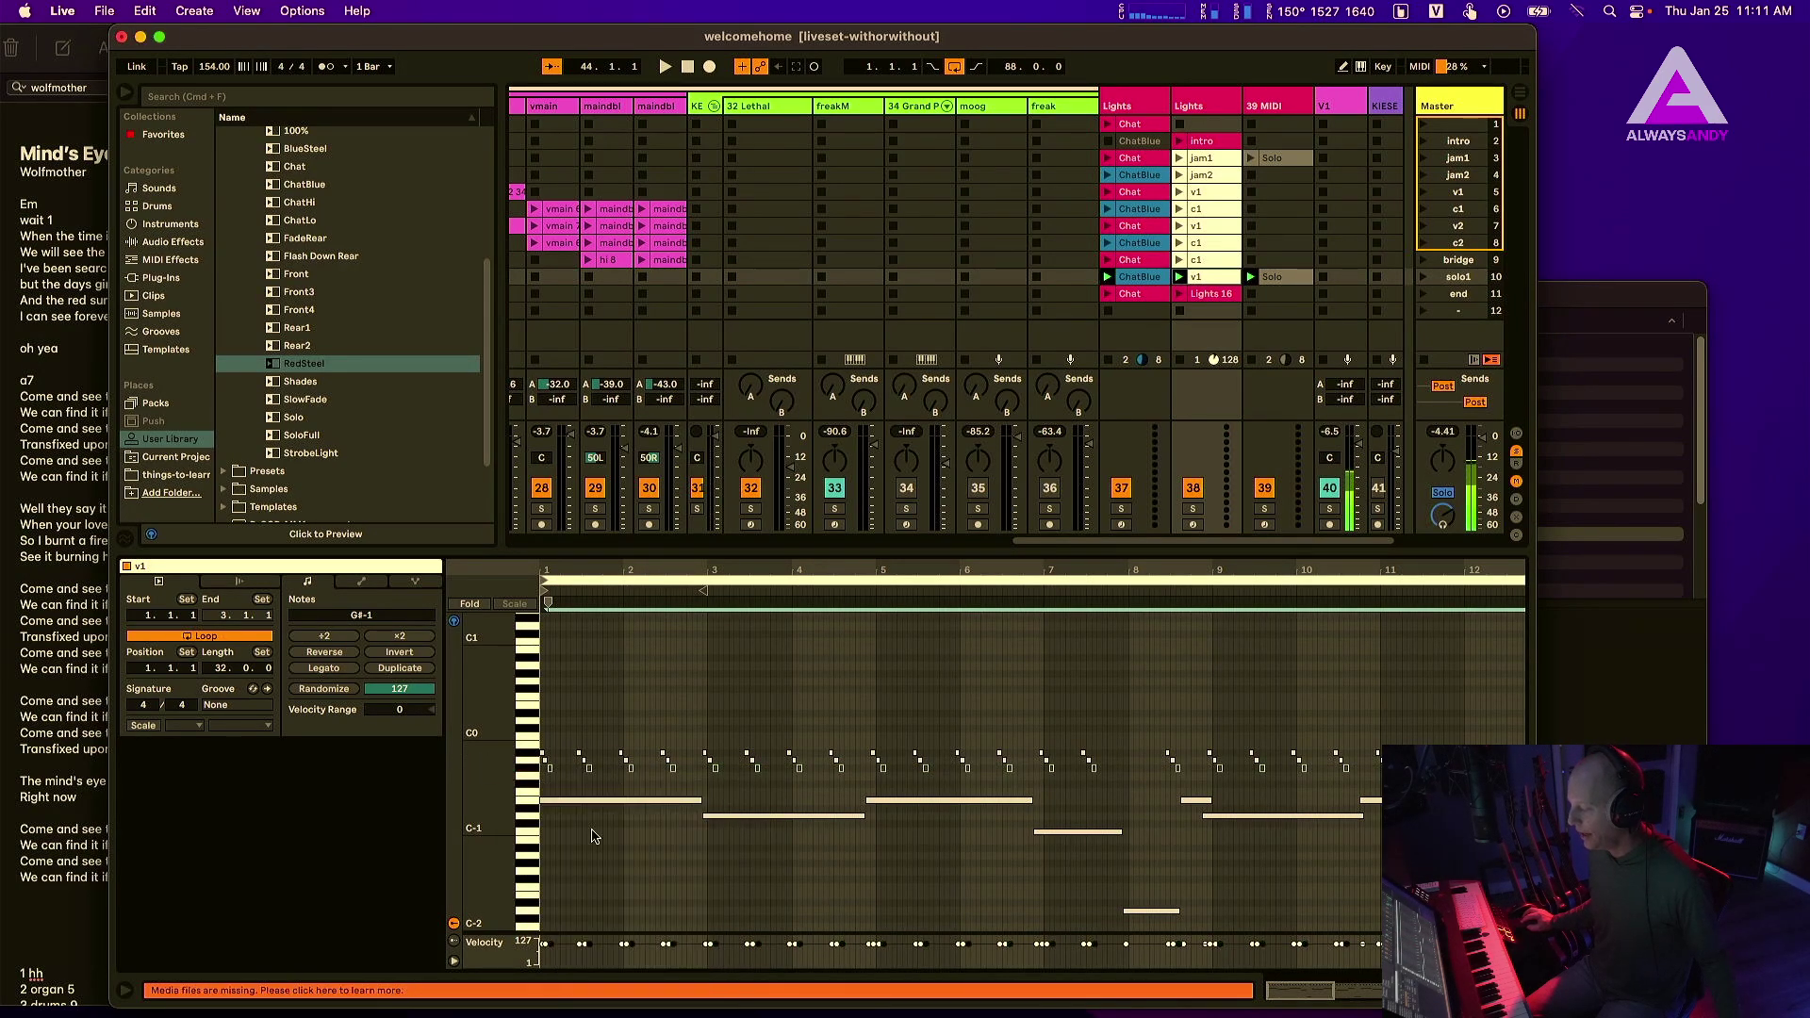
{"action": "left_click", "coordinate": [1423, 279]}
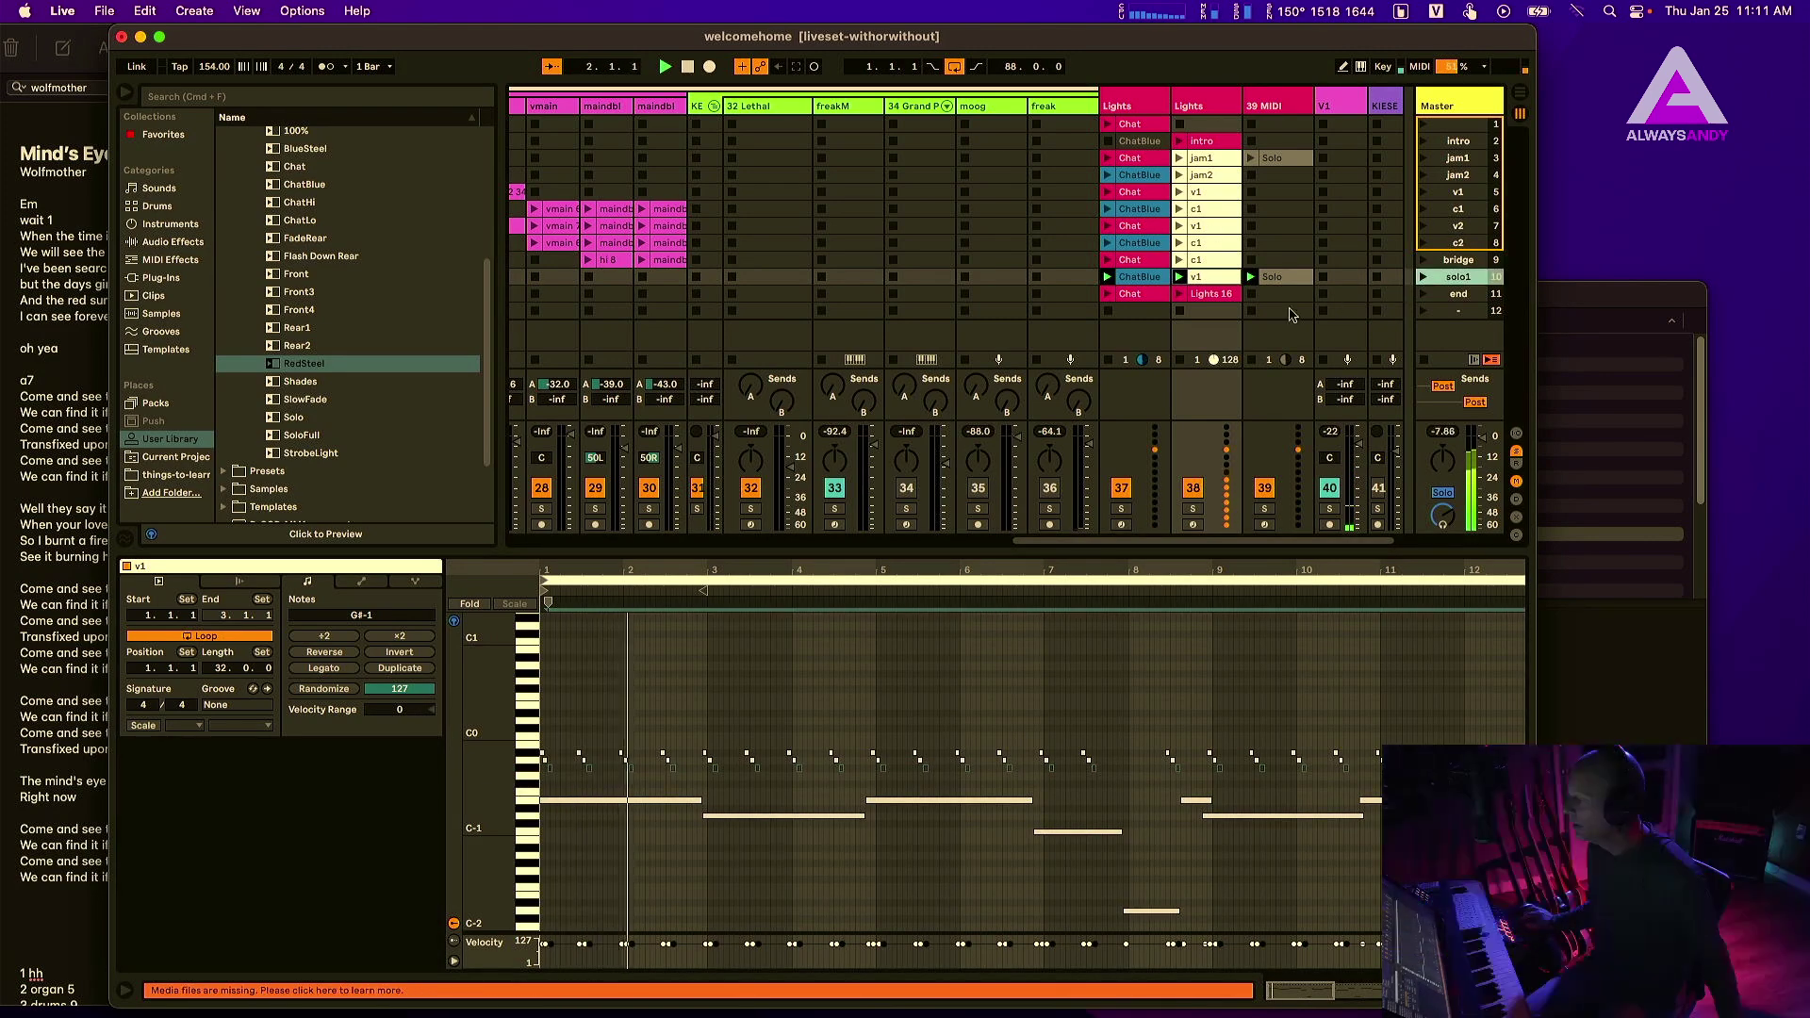
{"action": "left_click", "coordinate": [1265, 341]}
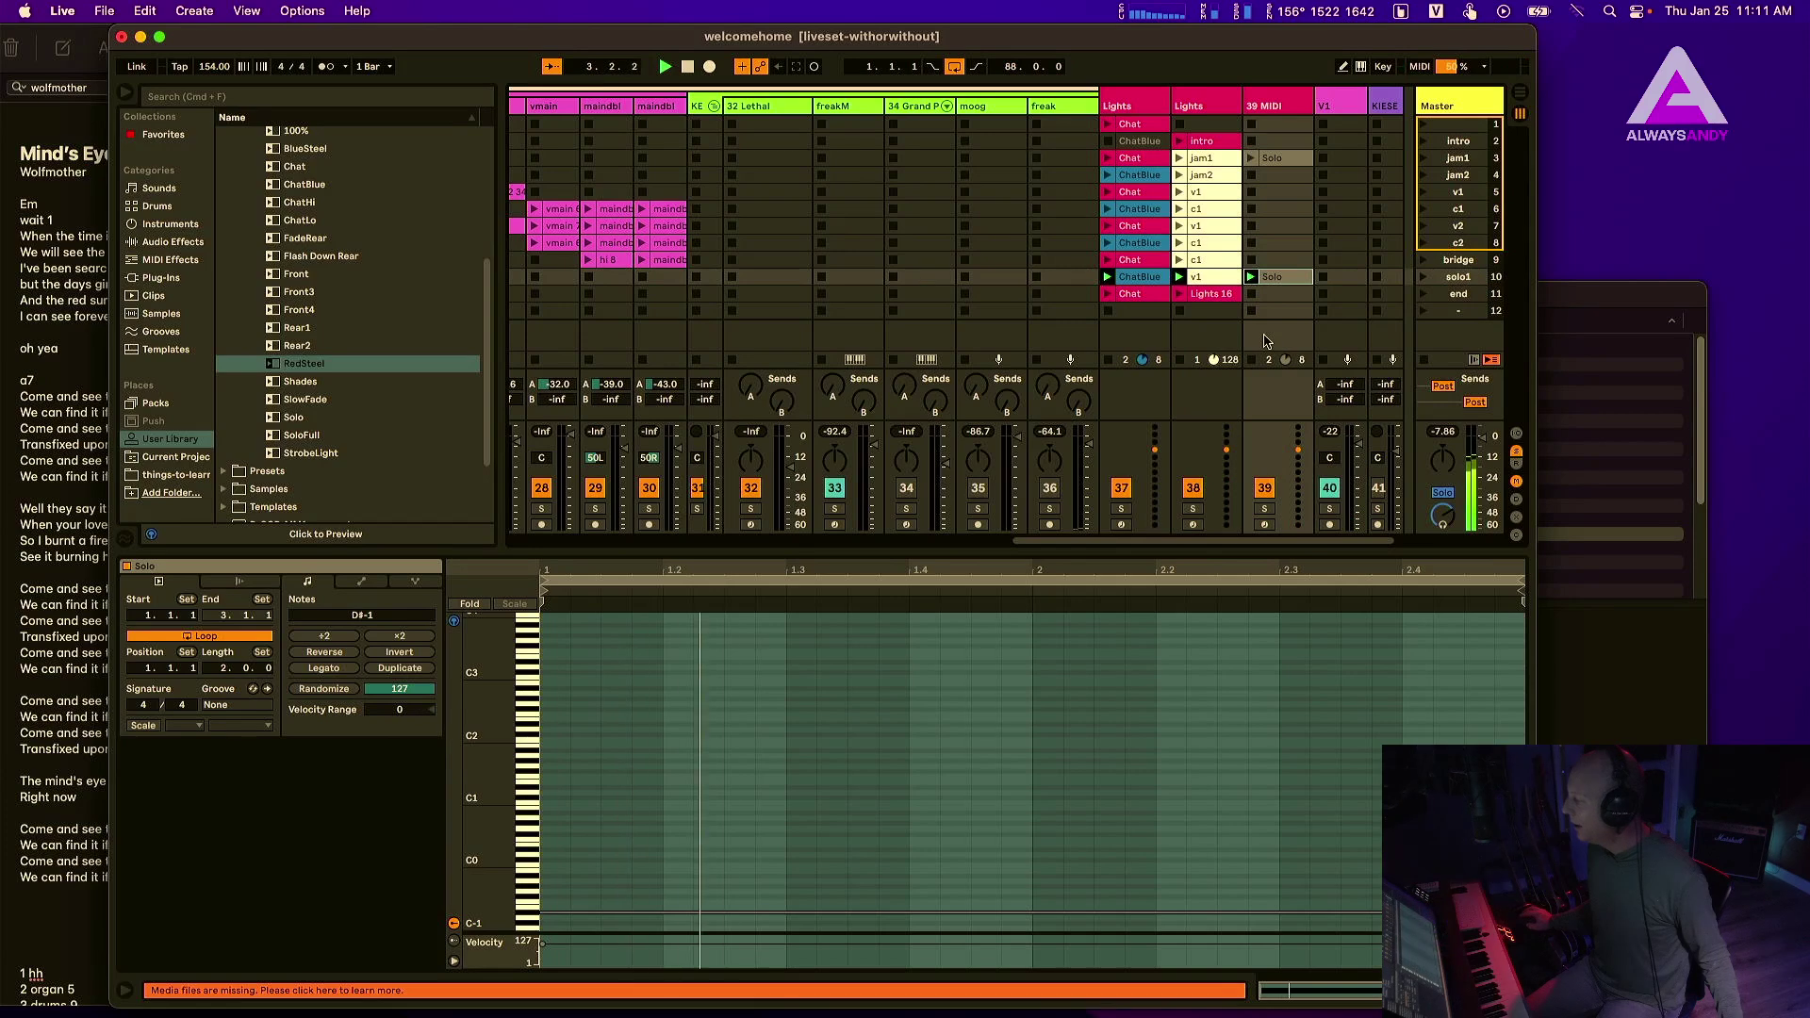
- Show the I/O routing again and audition the Solo clip's full-length D#-1 note
{"action": "left_click", "coordinate": [1515, 435]}
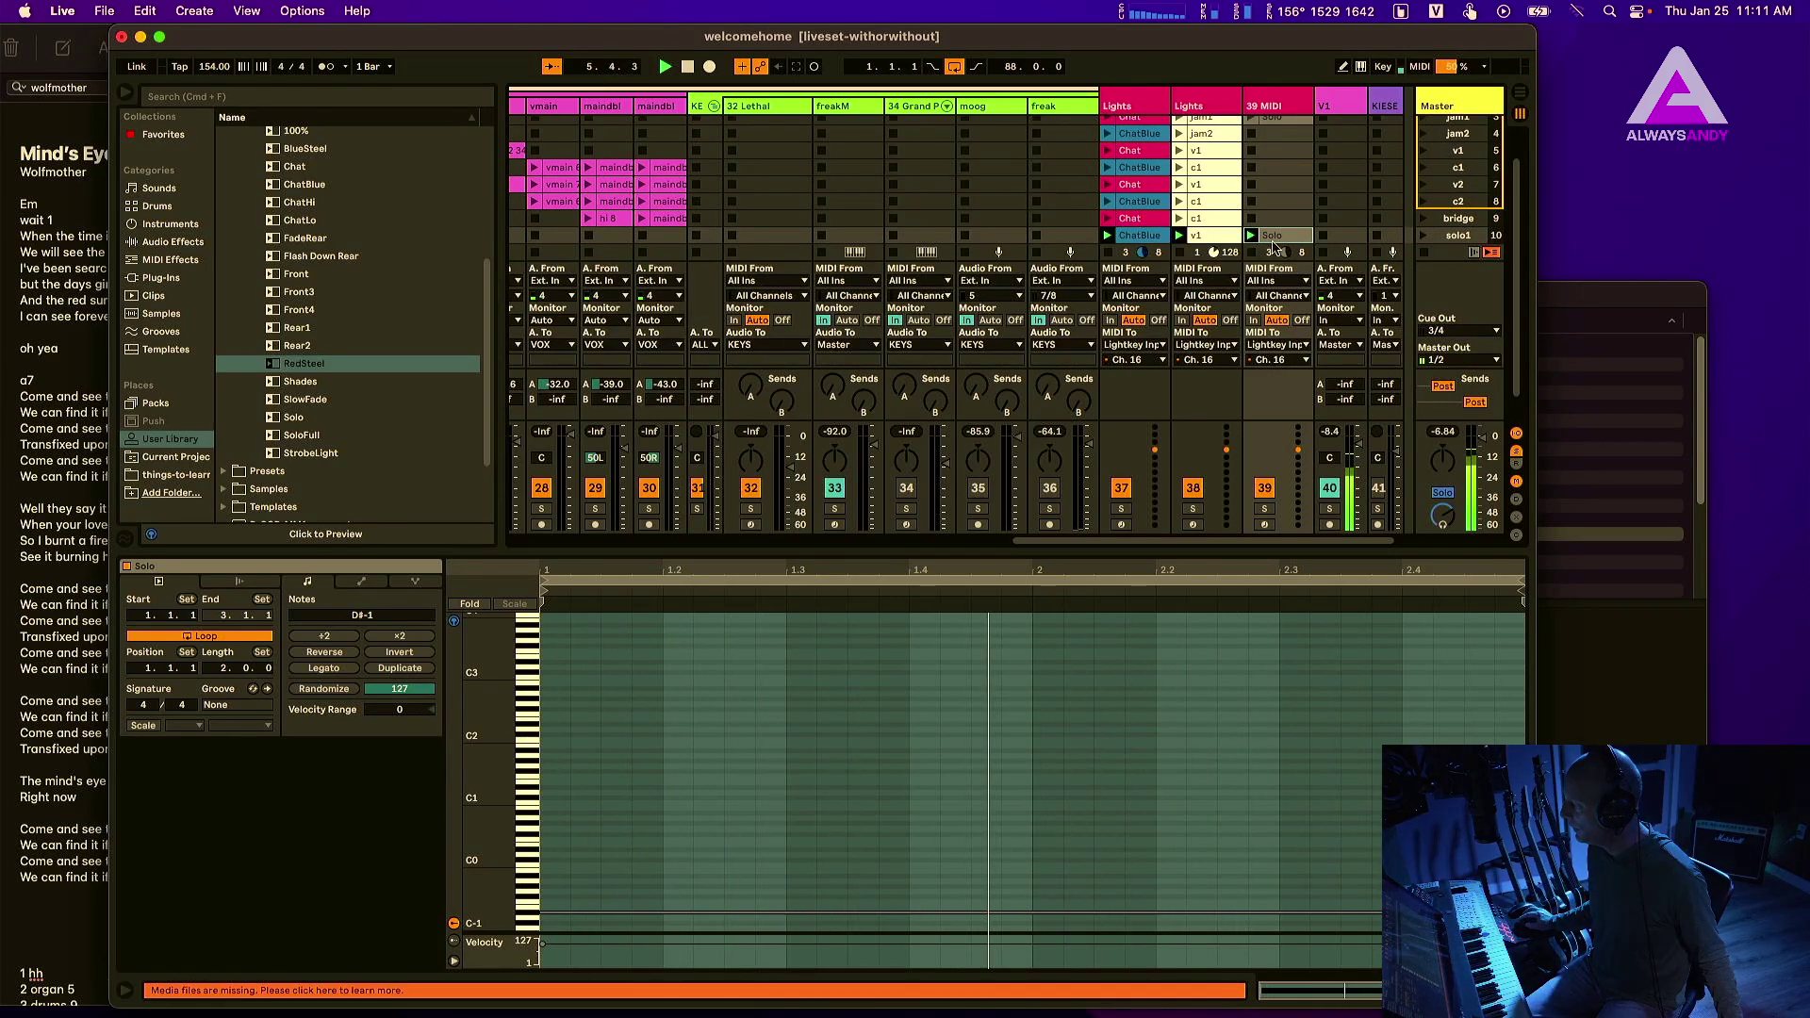
{"action": "scroll", "coordinate": [1272, 283], "scroll_direction": "left", "scroll_amount": 1}
{"action": "left_click", "coordinate": [1010, 714]}
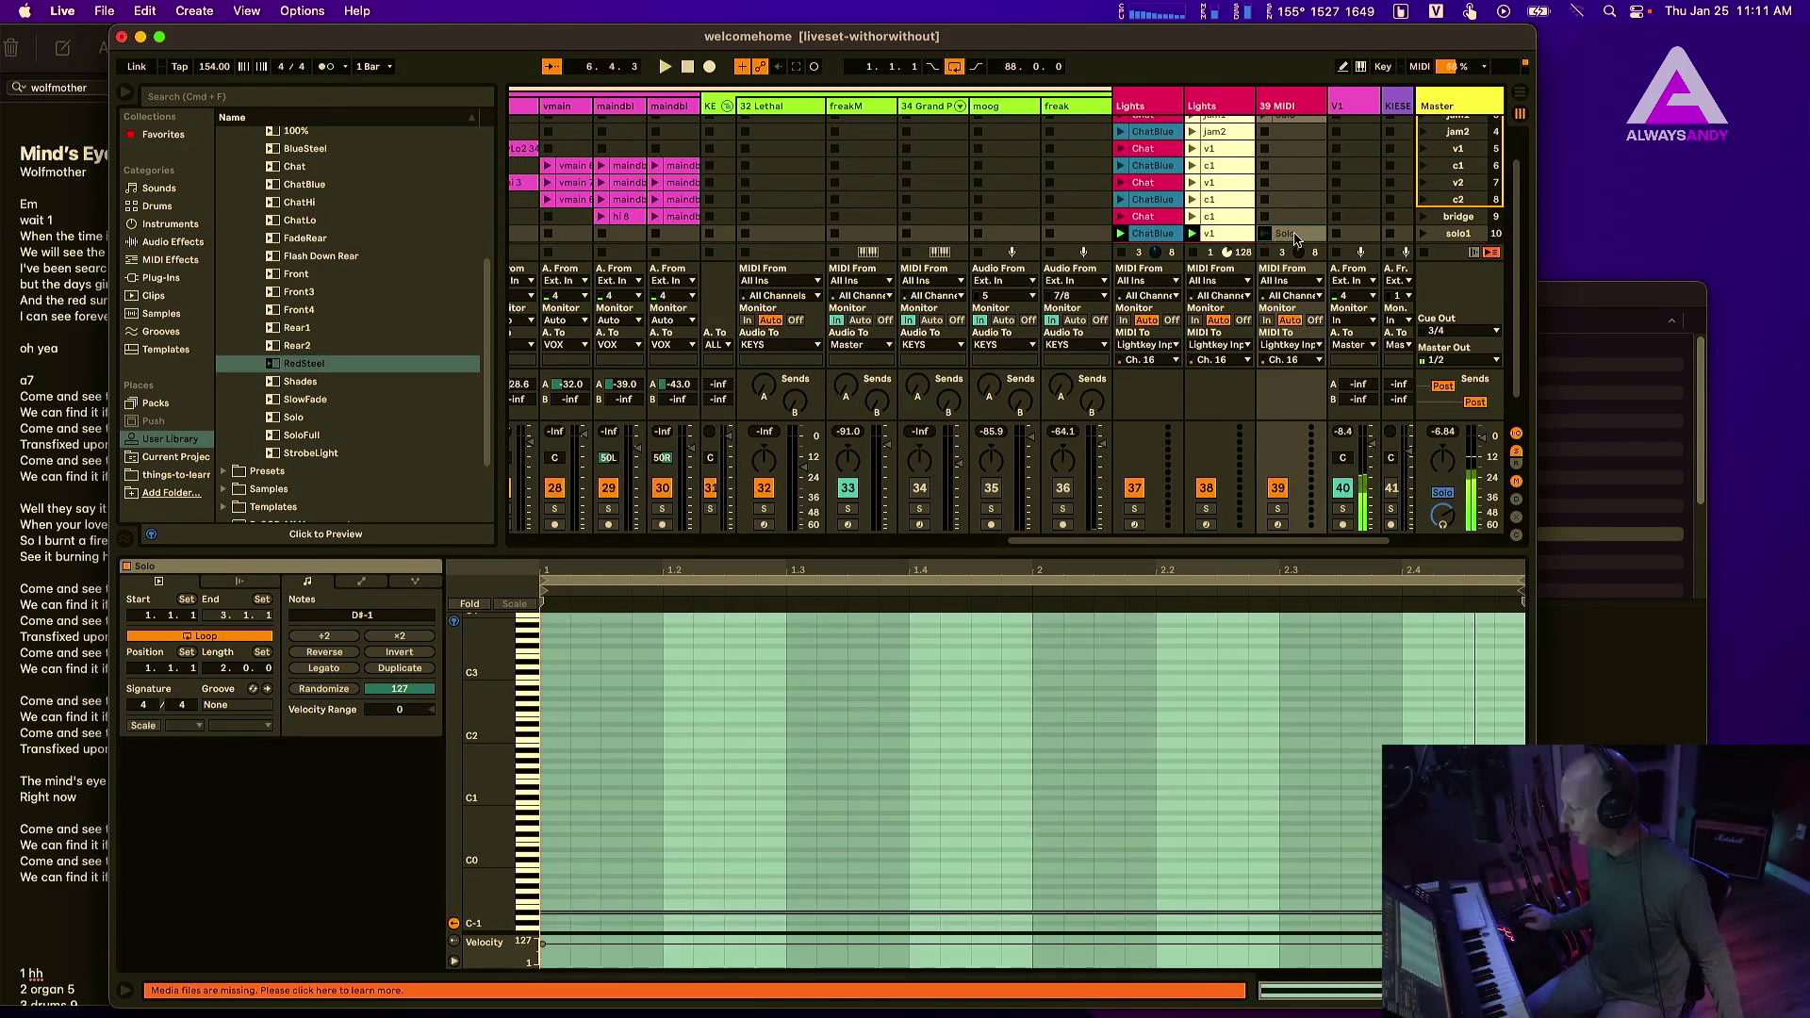
{"action": "scroll", "coordinate": [841, 790], "scroll_direction": "down", "scroll_amount": 3}
{"action": "left_click", "coordinate": [556, 853]}
{"action": "left_click", "coordinate": [554, 854]}
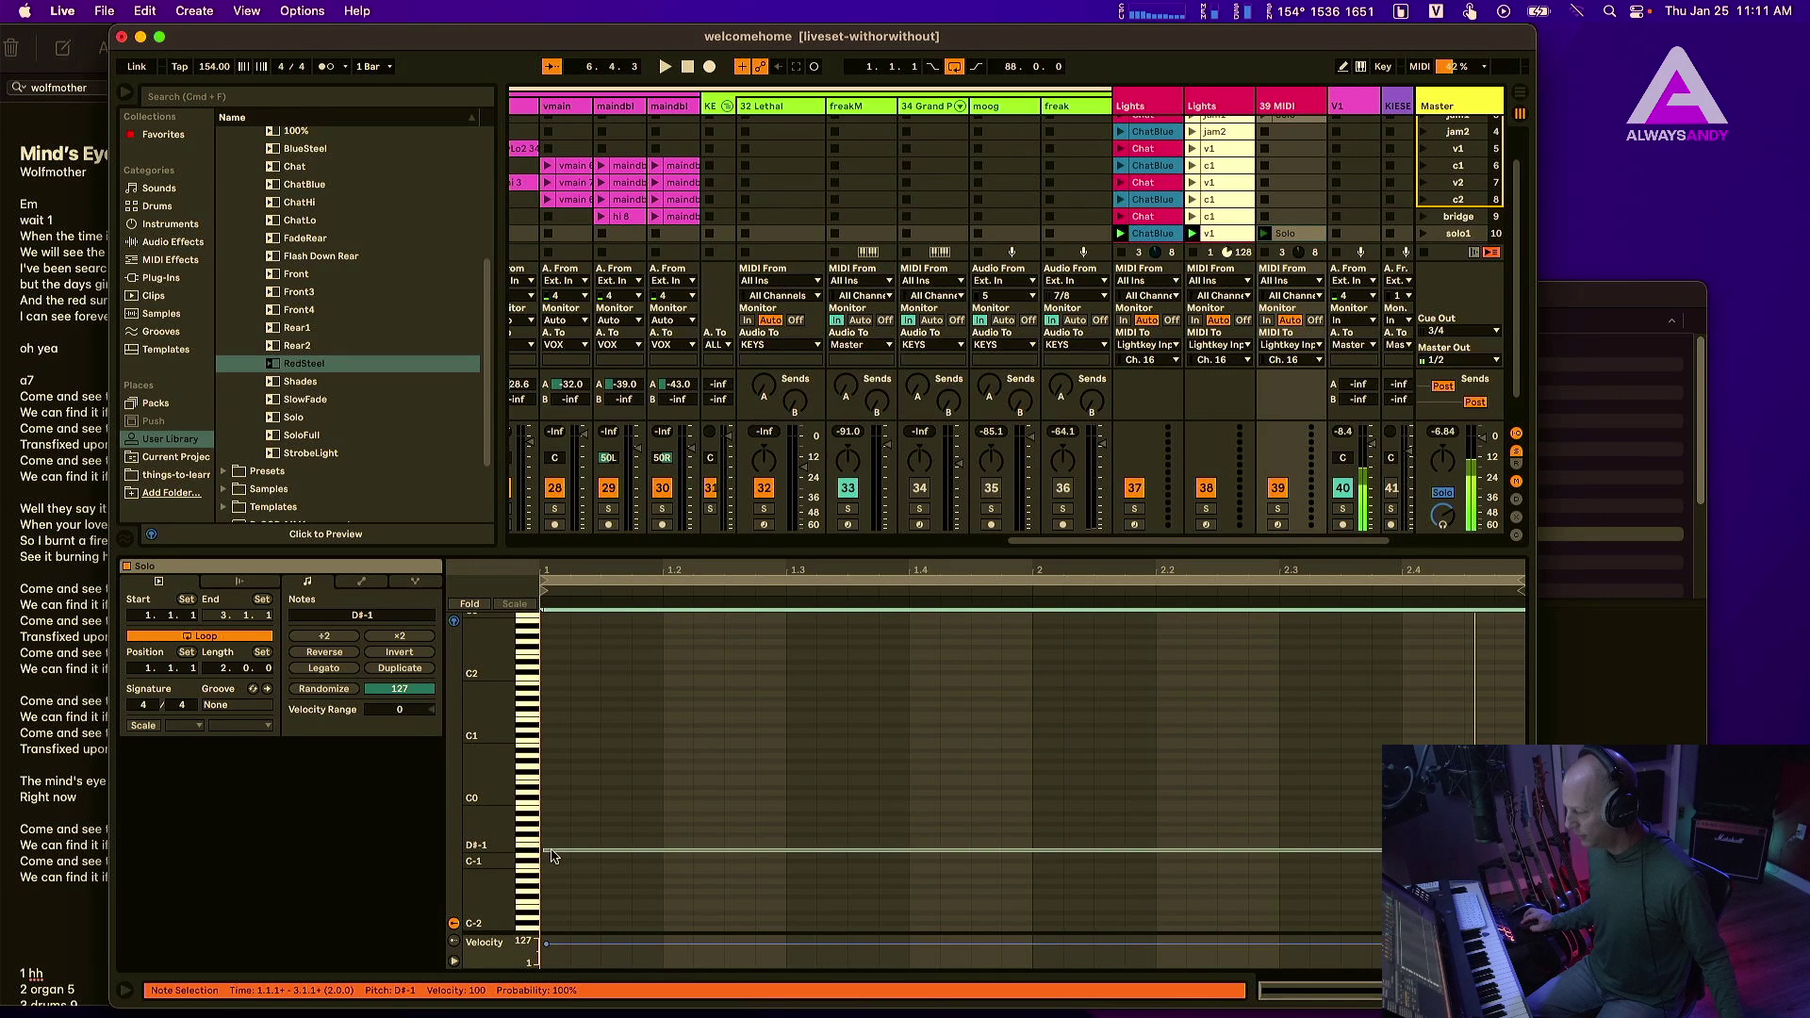
- Start playback, deselect the note, and enlarge the session view over the note editor
{"action": "key", "text": "space"}
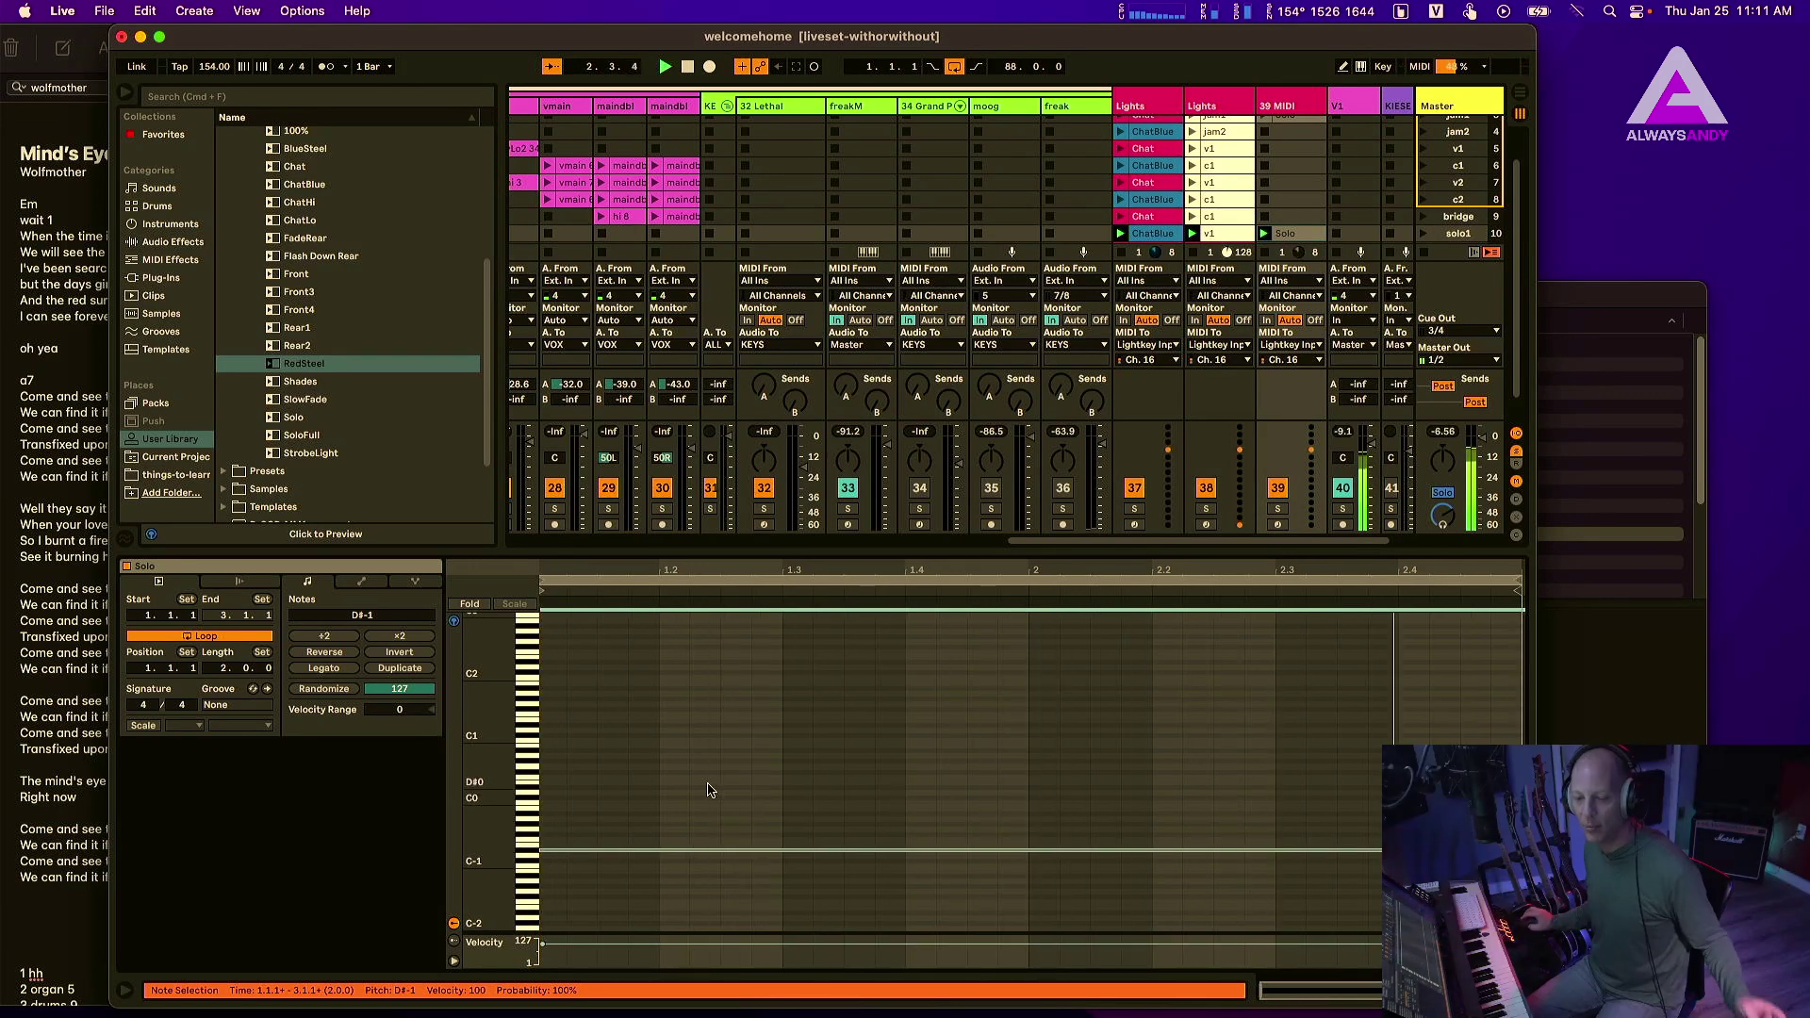
{"action": "left_click", "coordinate": [906, 766]}
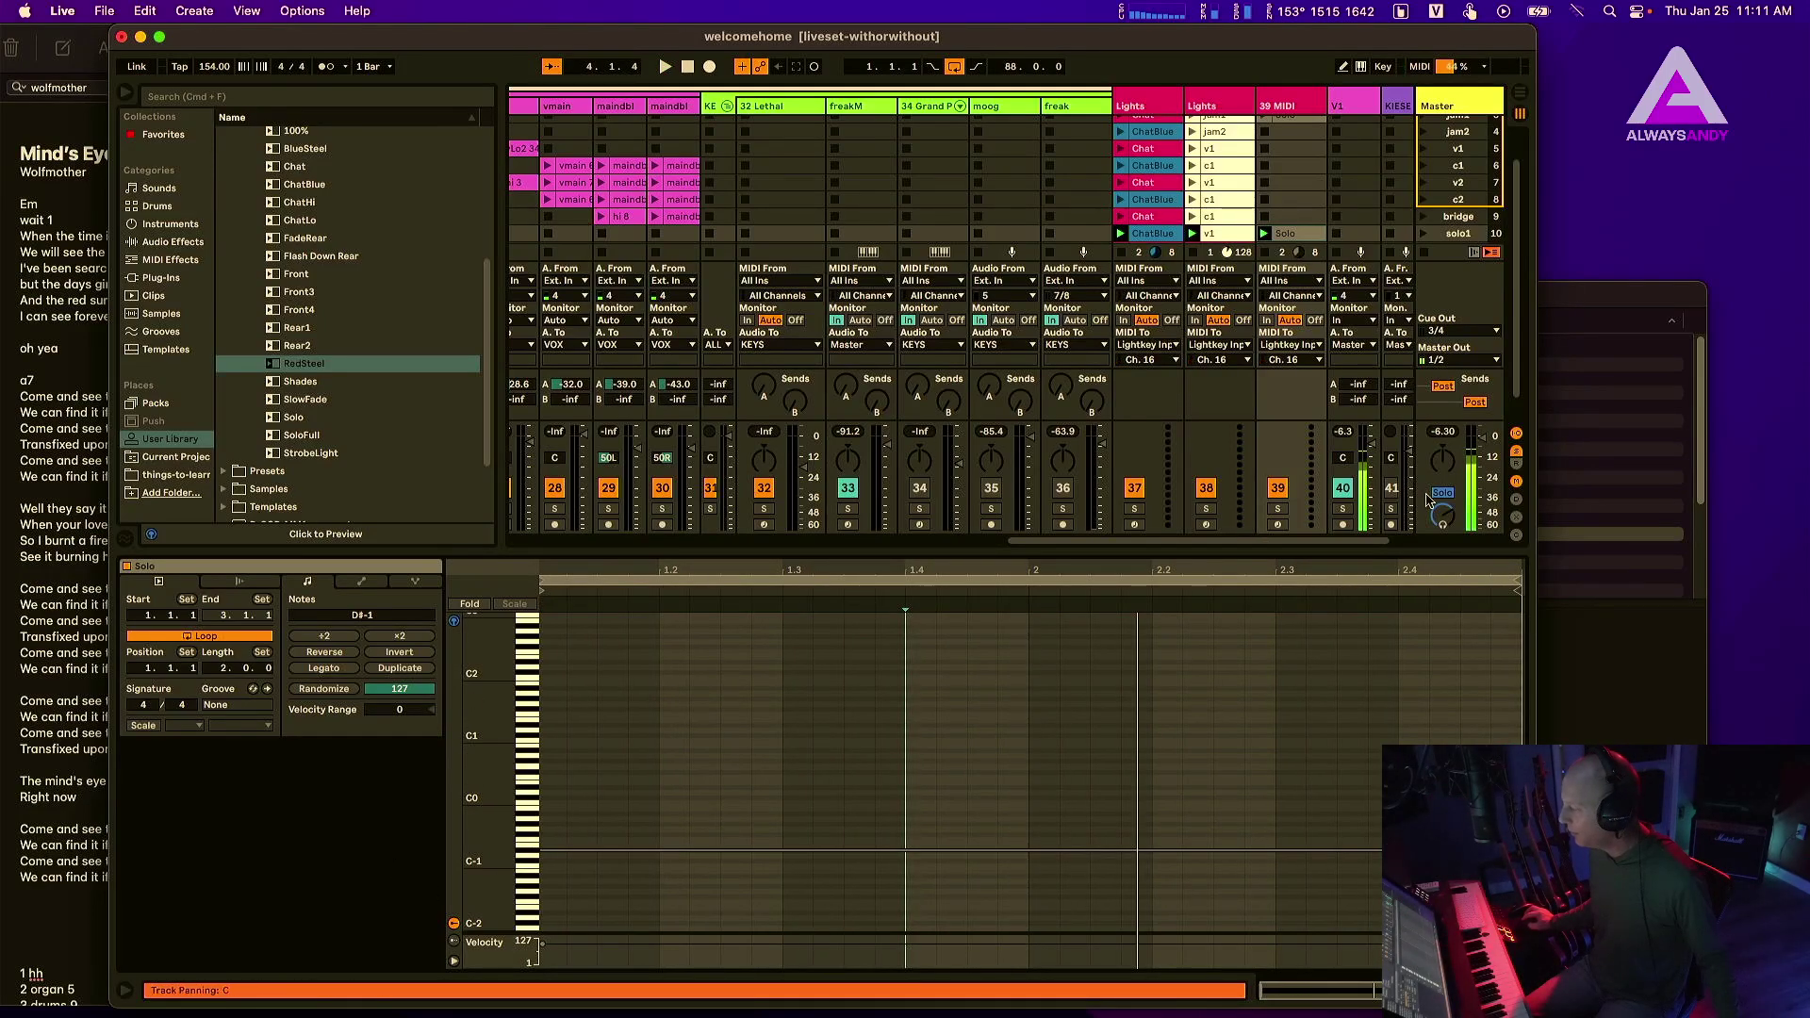
{"action": "left_click_drag", "start_coordinate": [1382, 553], "coordinate": [1386, 703]}
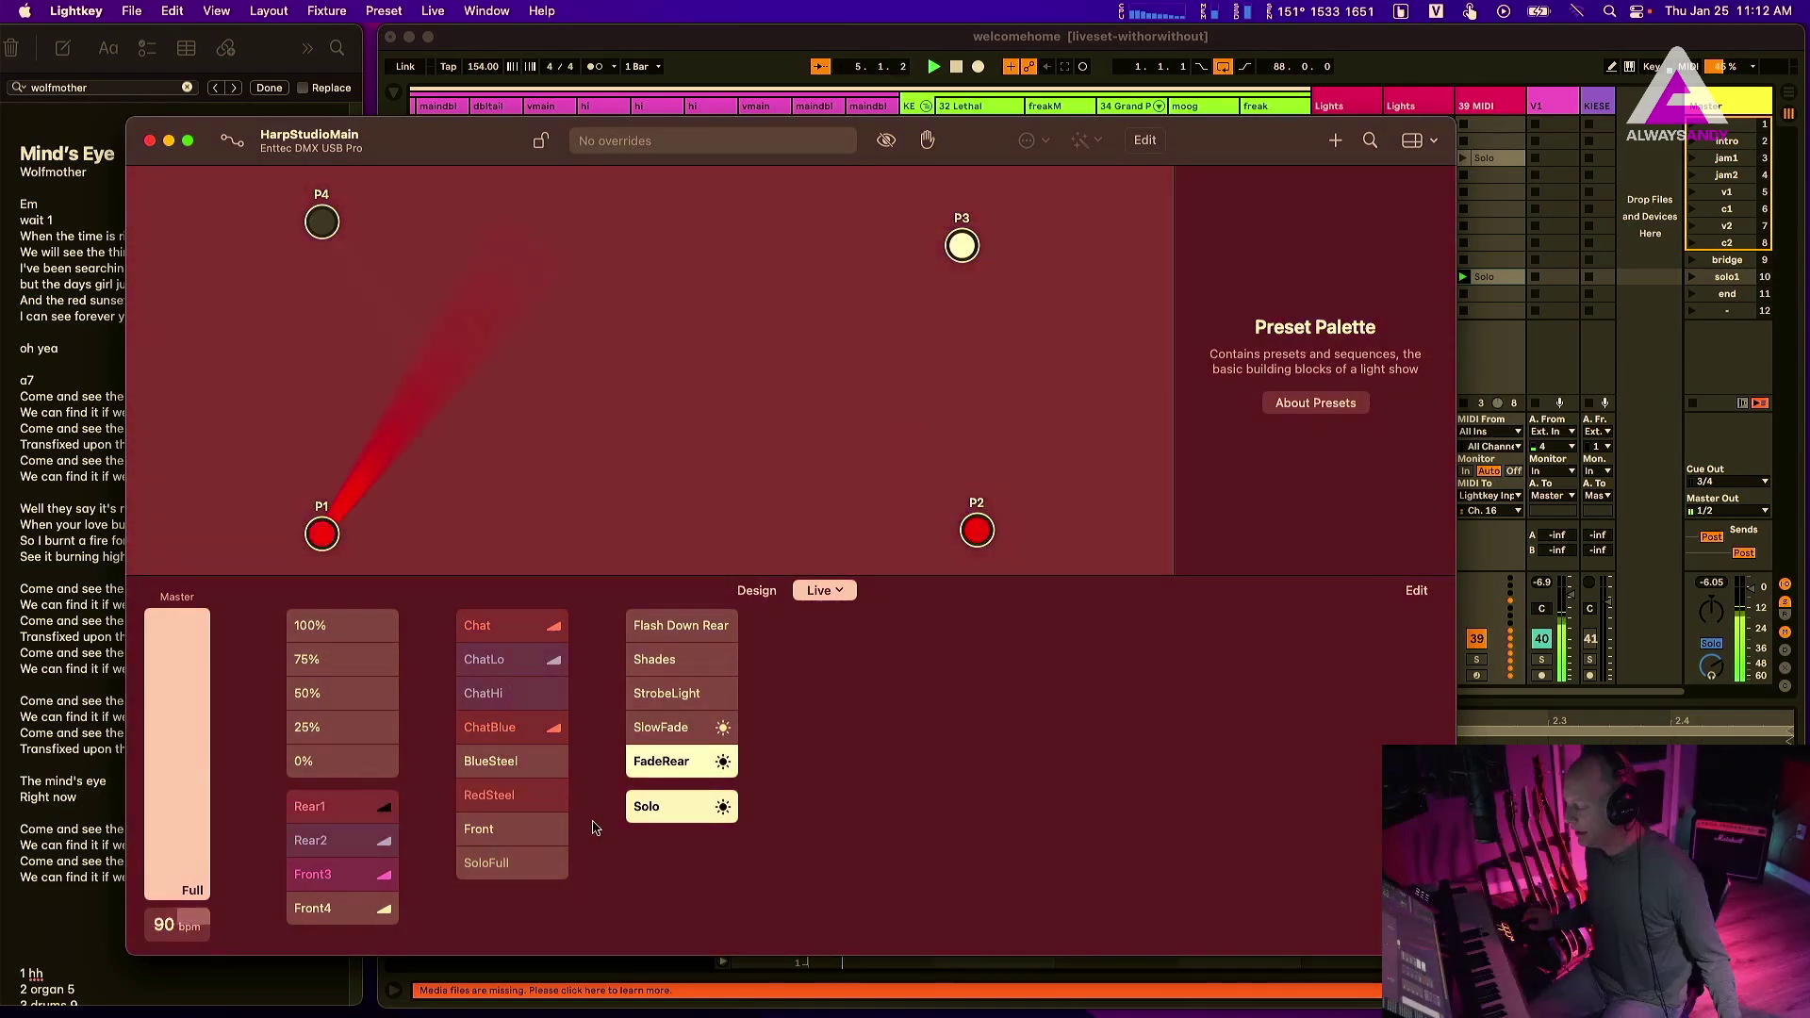
- Add an External Control trigger to the Chat preset and switch off FadeRear
{"action": "right_click", "coordinate": [507, 633]}
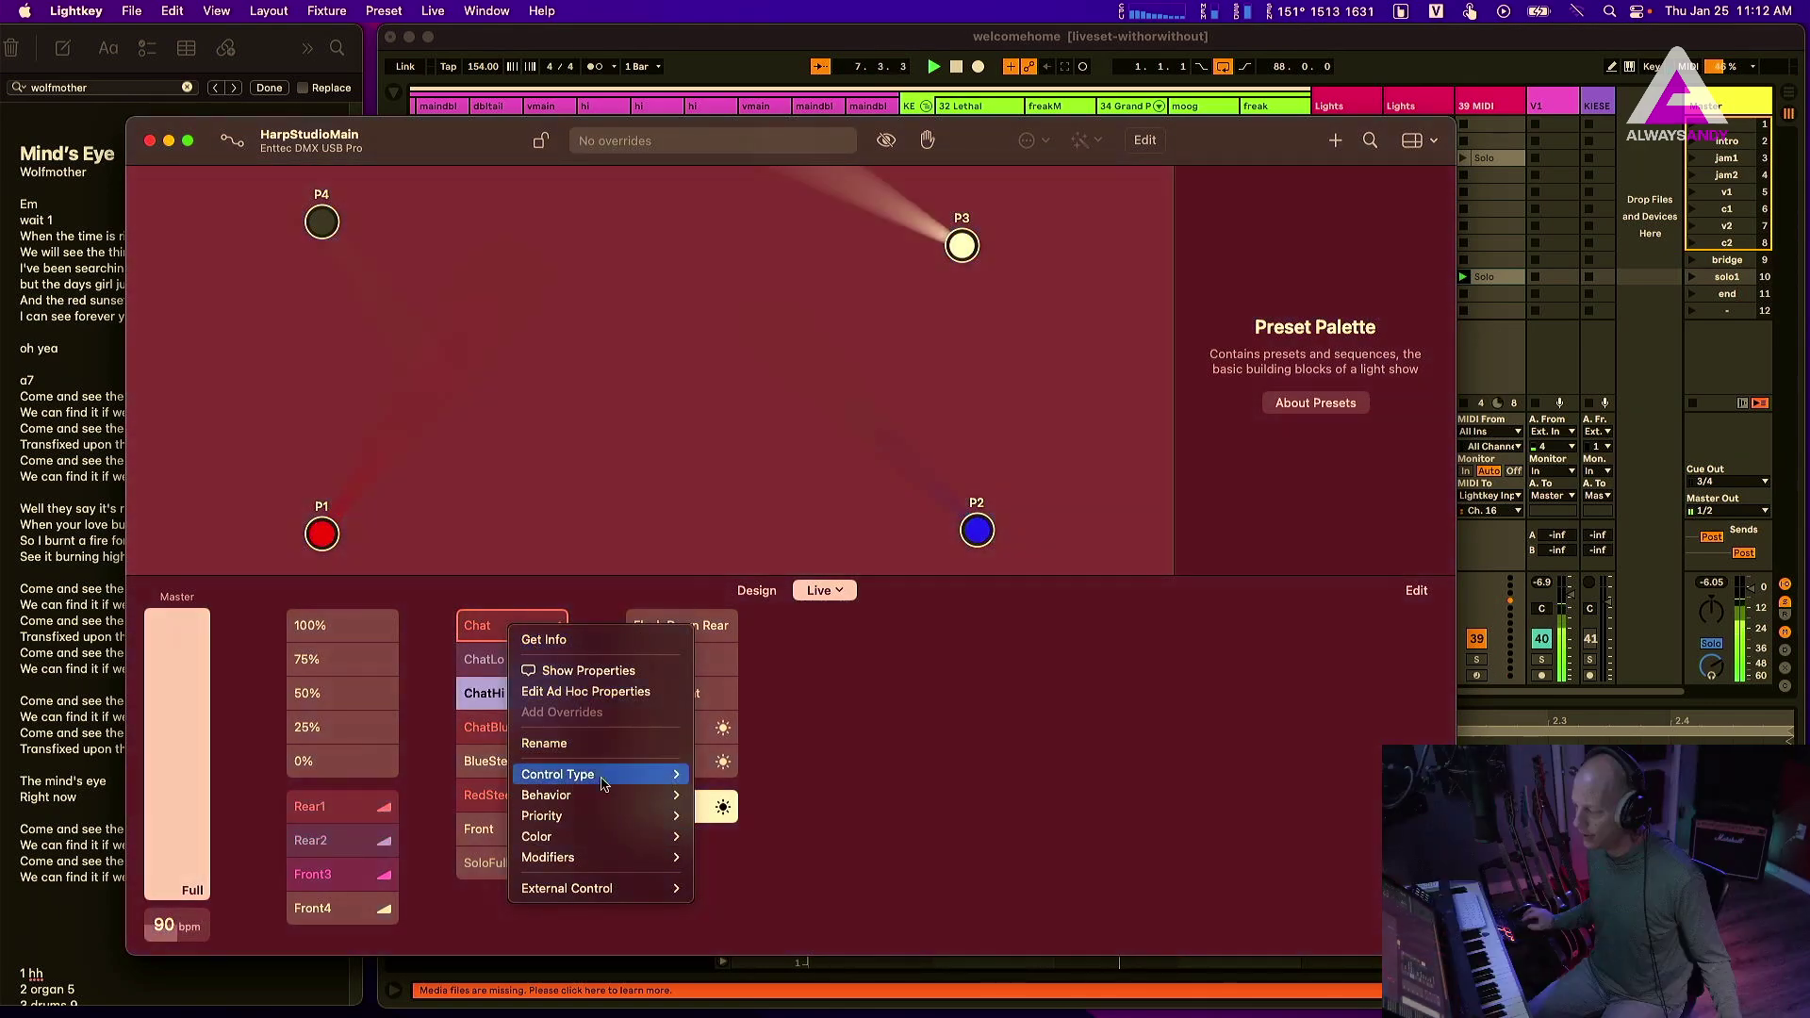
{"action": "mouse_move", "coordinate": [623, 891]}
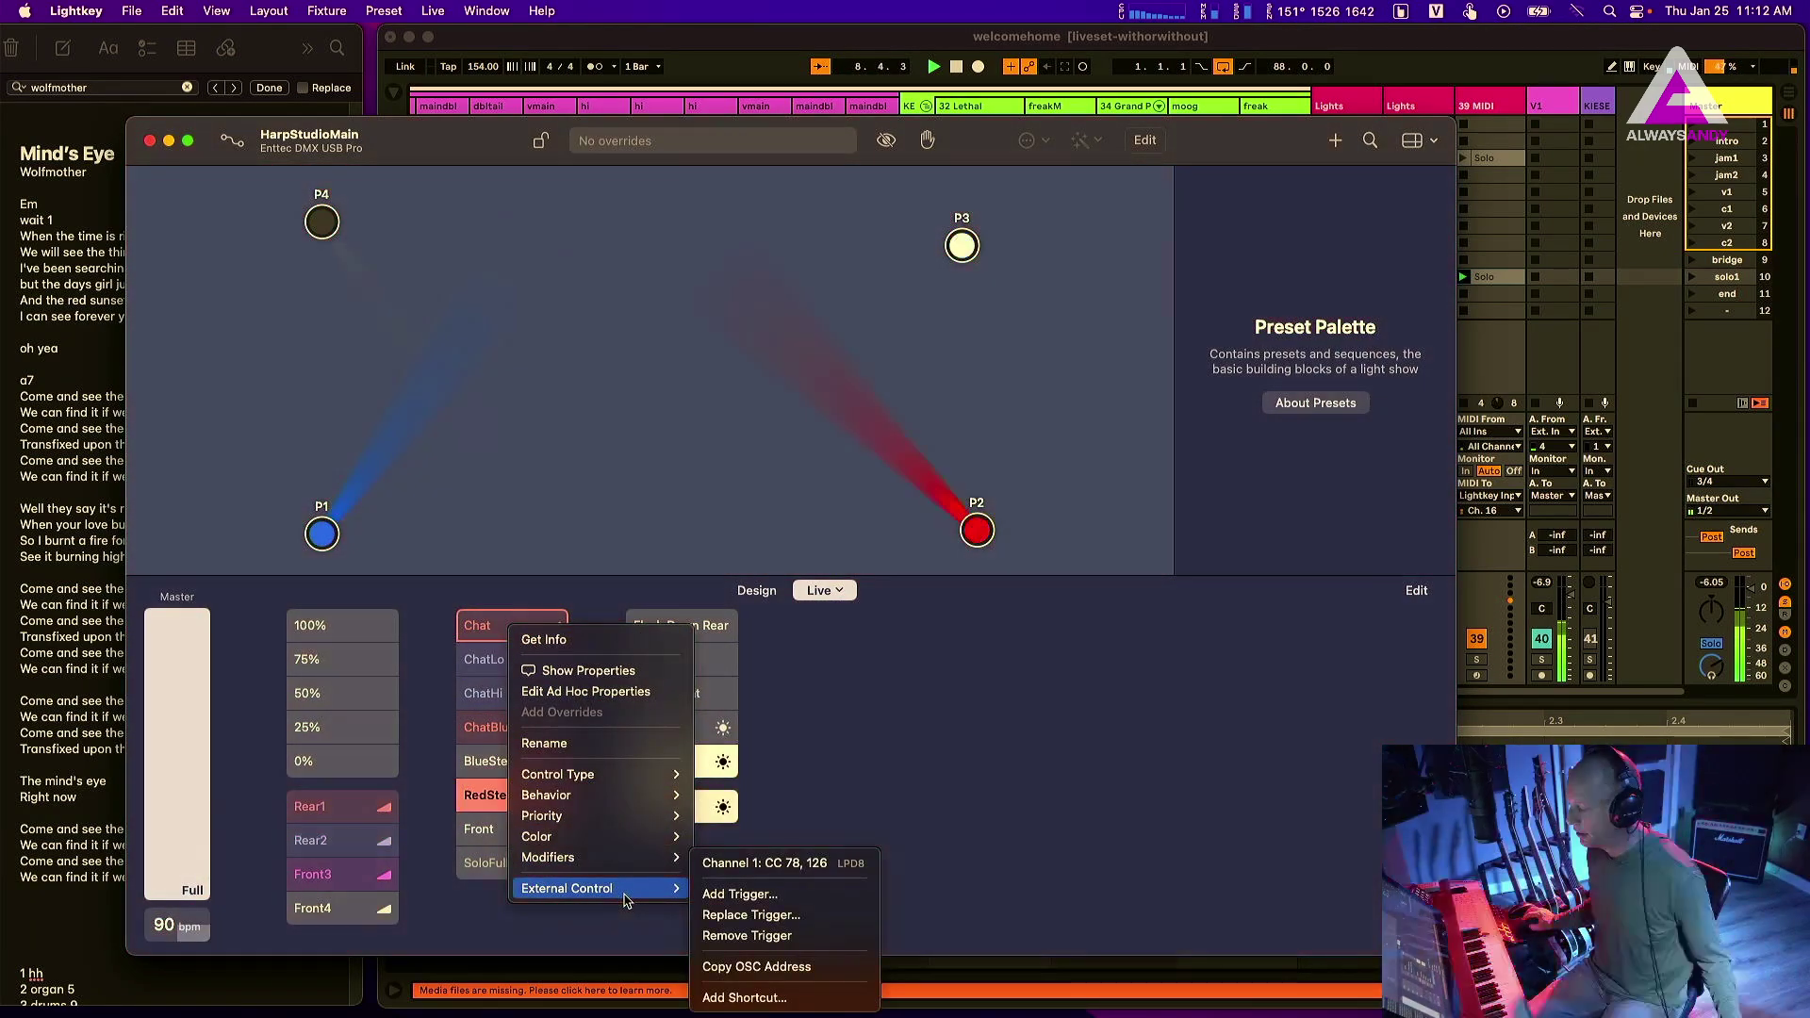
{"action": "left_click", "coordinate": [744, 864]}
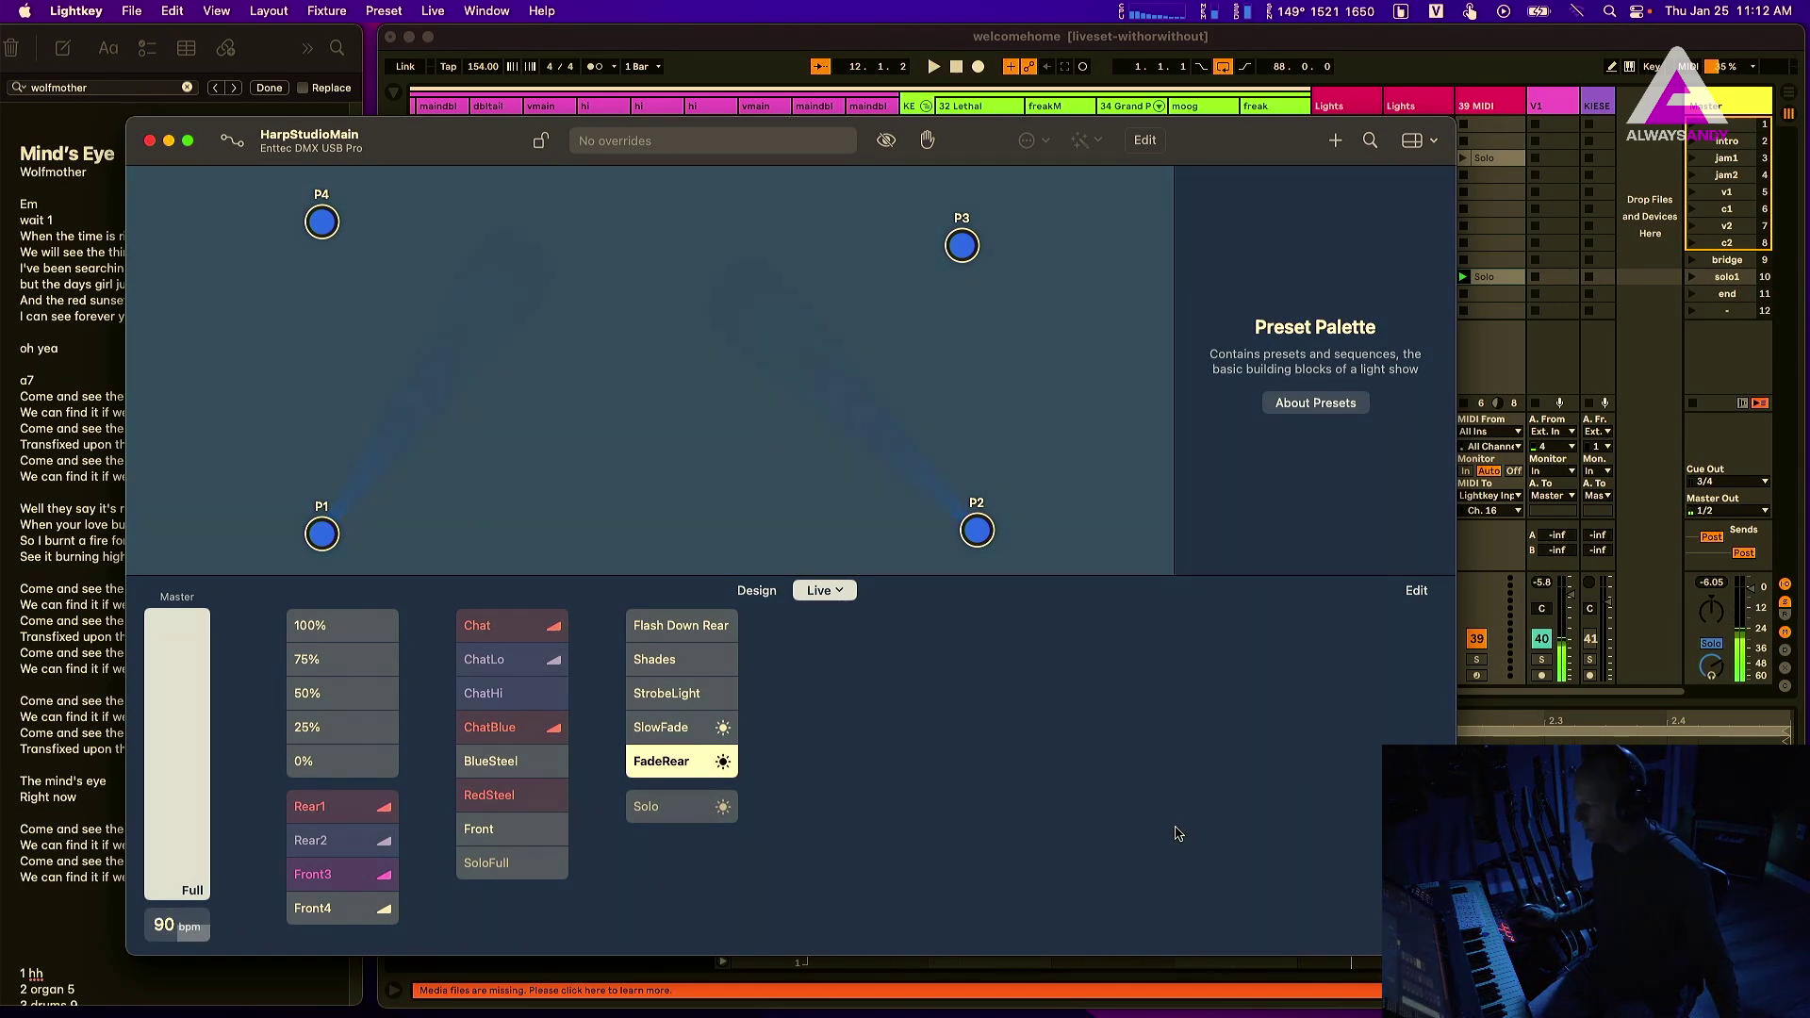
{"action": "left_click", "coordinate": [653, 770]}
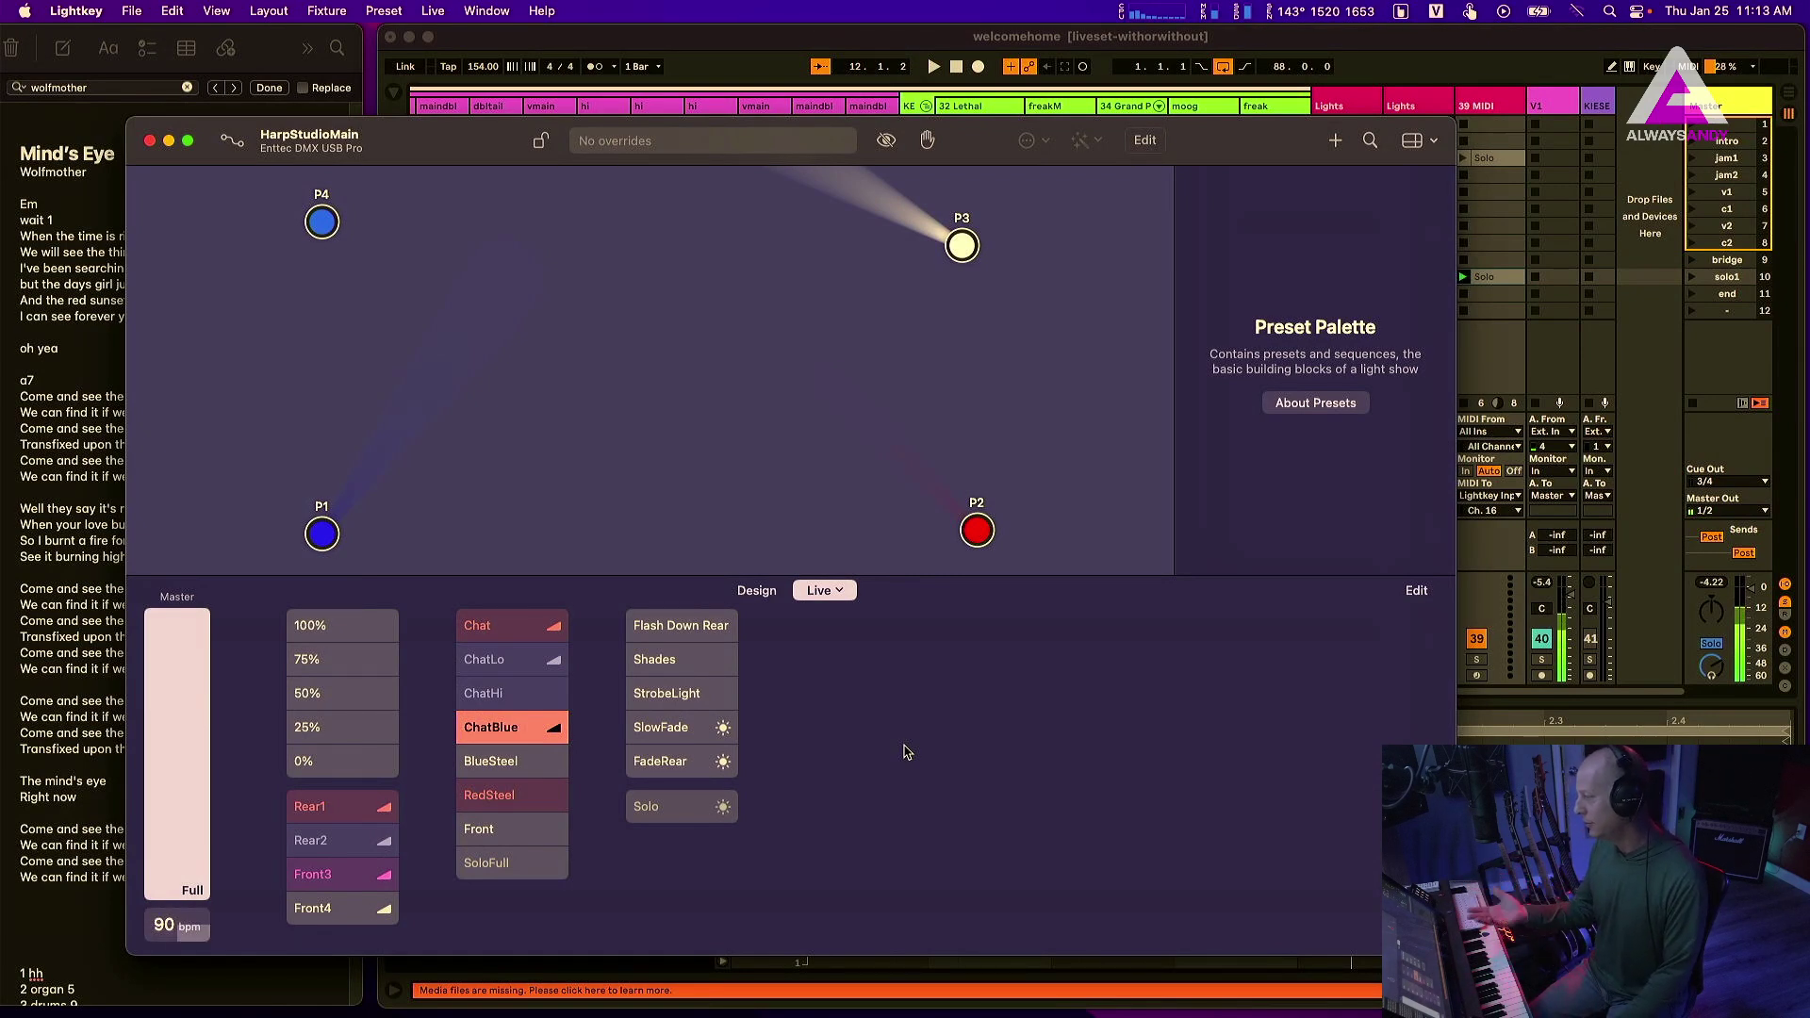
- After ChatBlue fires, bring Ableton Live's session view back in front of Lightkey
{"action": "left_click", "coordinate": [1666, 614]}
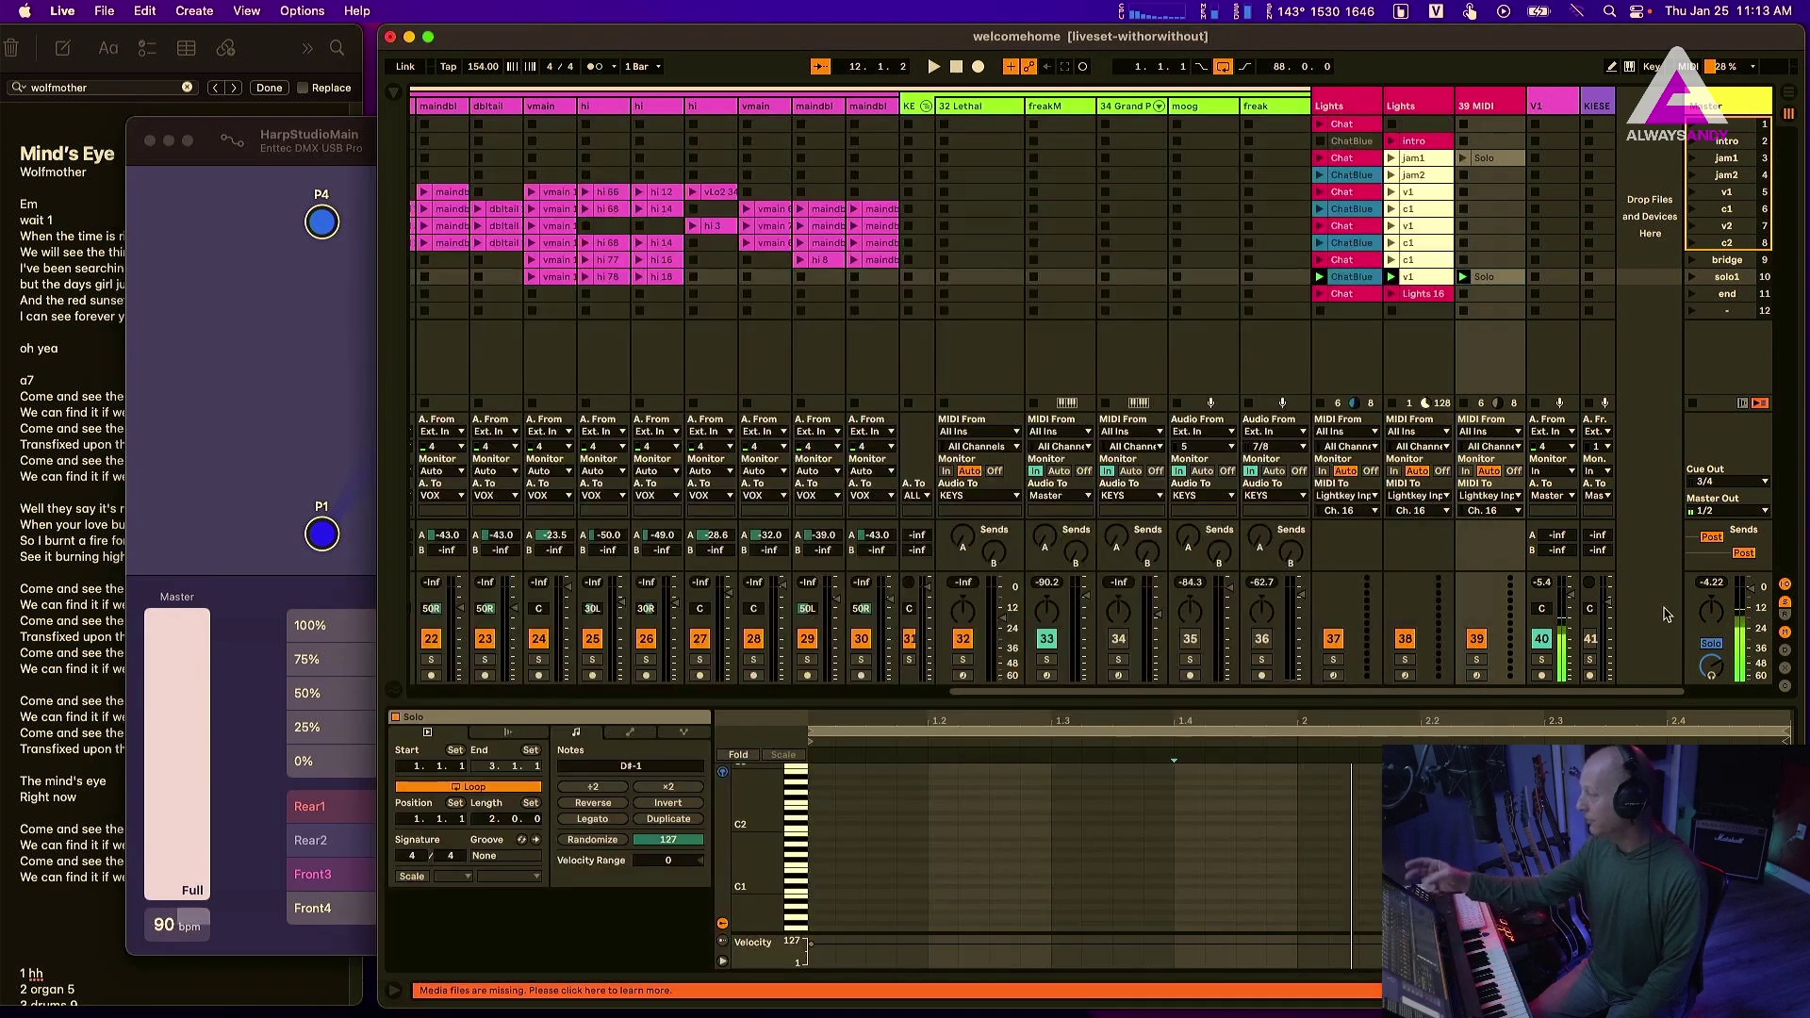